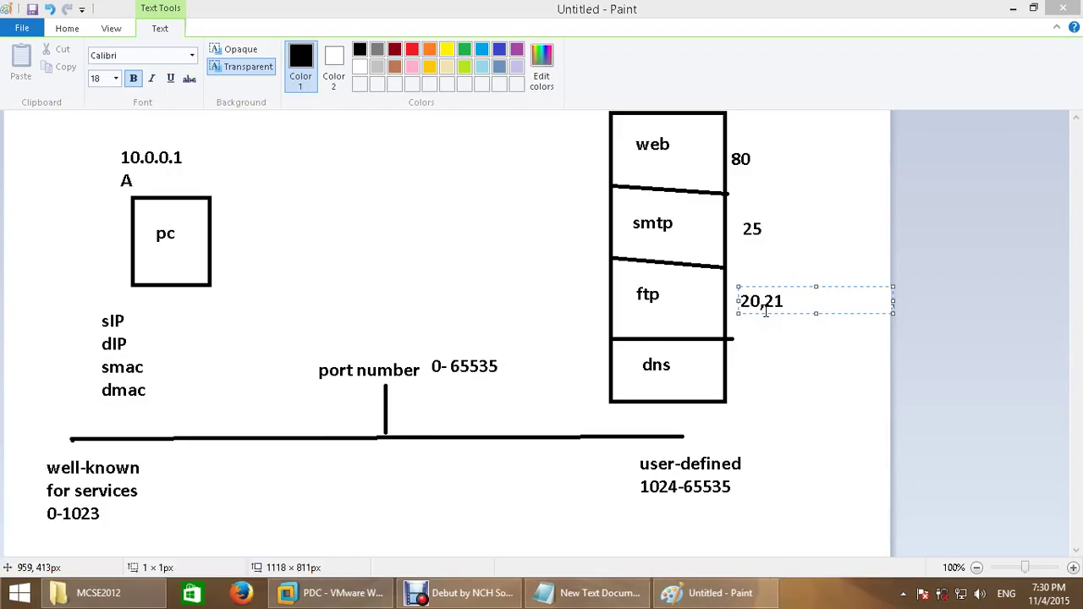
# Open the services file from C:\Windows\System32\drivers\etc
pyautogui.click(373, 275)
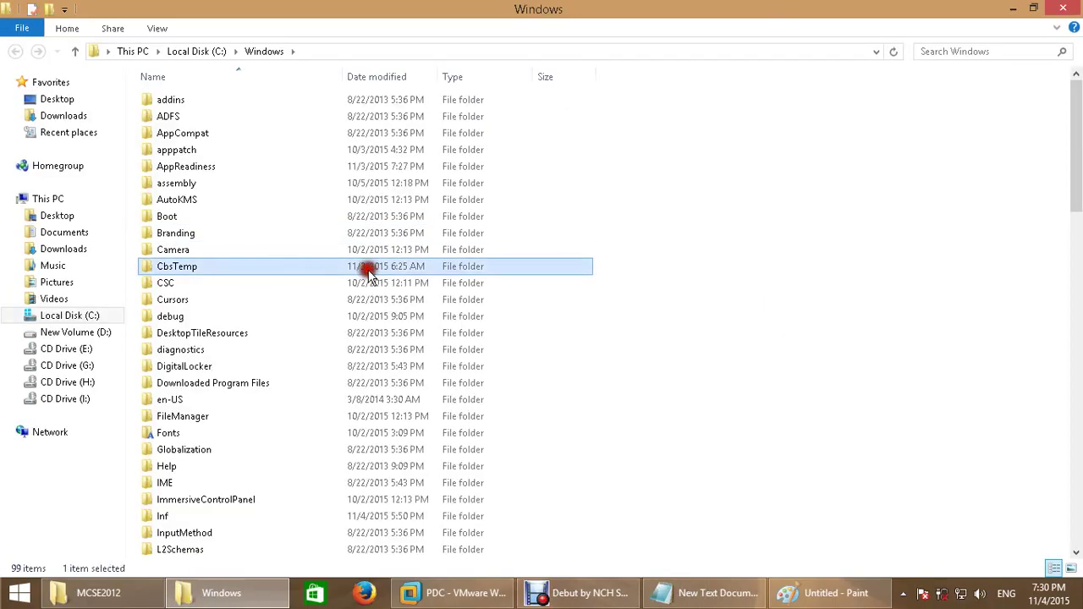
pyautogui.press('s')
pyautogui.doubleClick(172, 277)
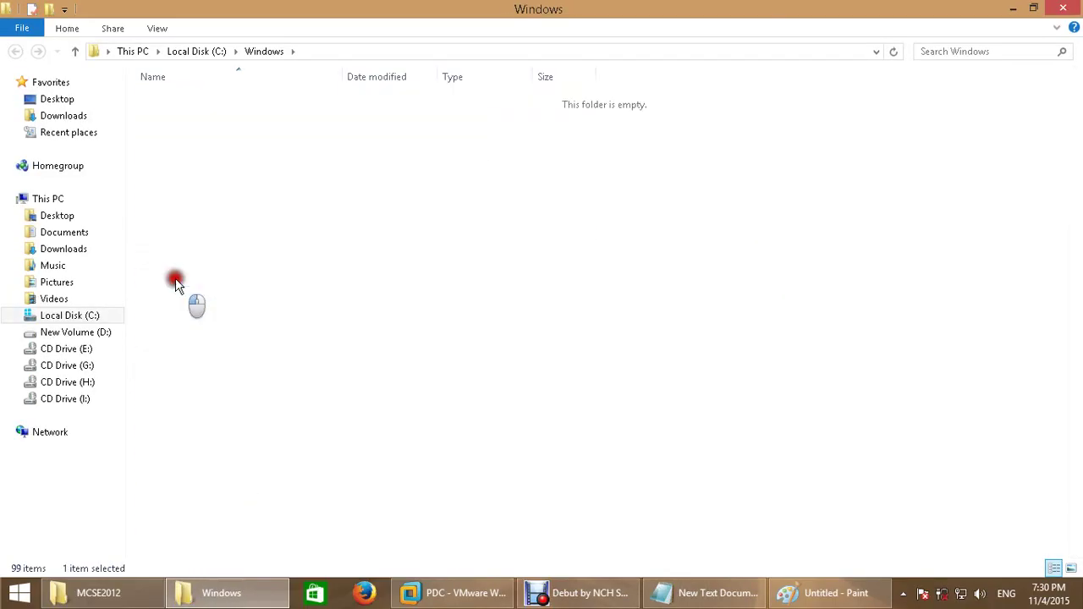
pyautogui.click(174, 269)
pyautogui.press('d')
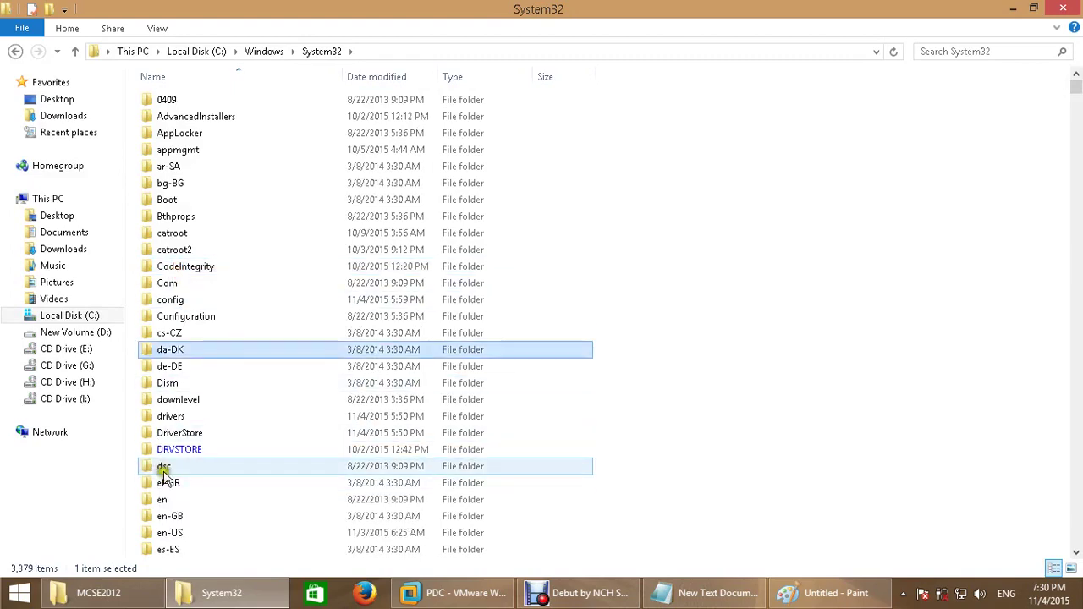
pyautogui.doubleClick(169, 415)
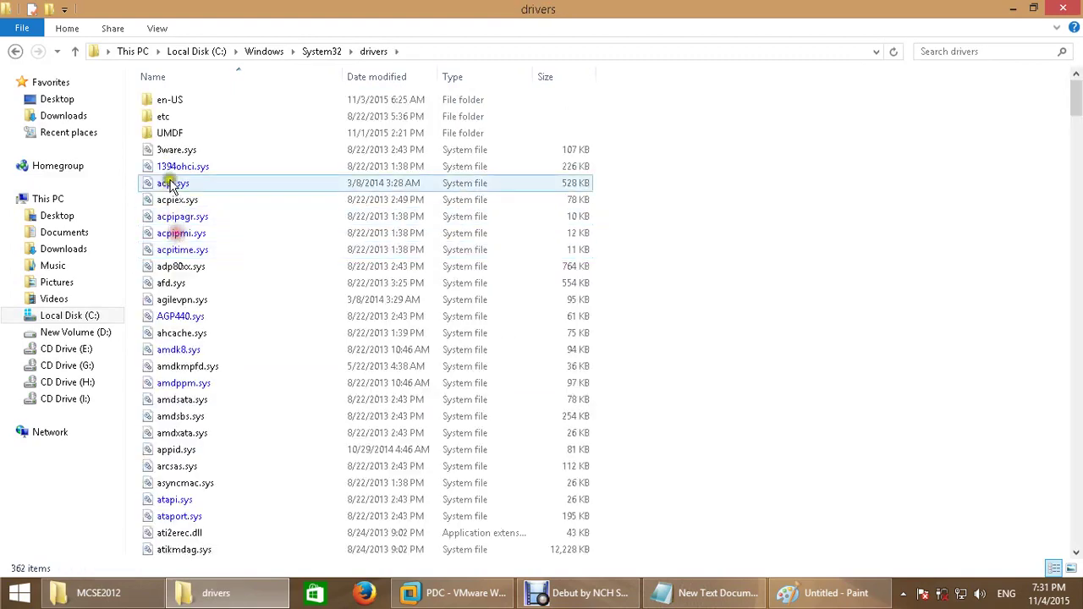
pyautogui.doubleClick(161, 115)
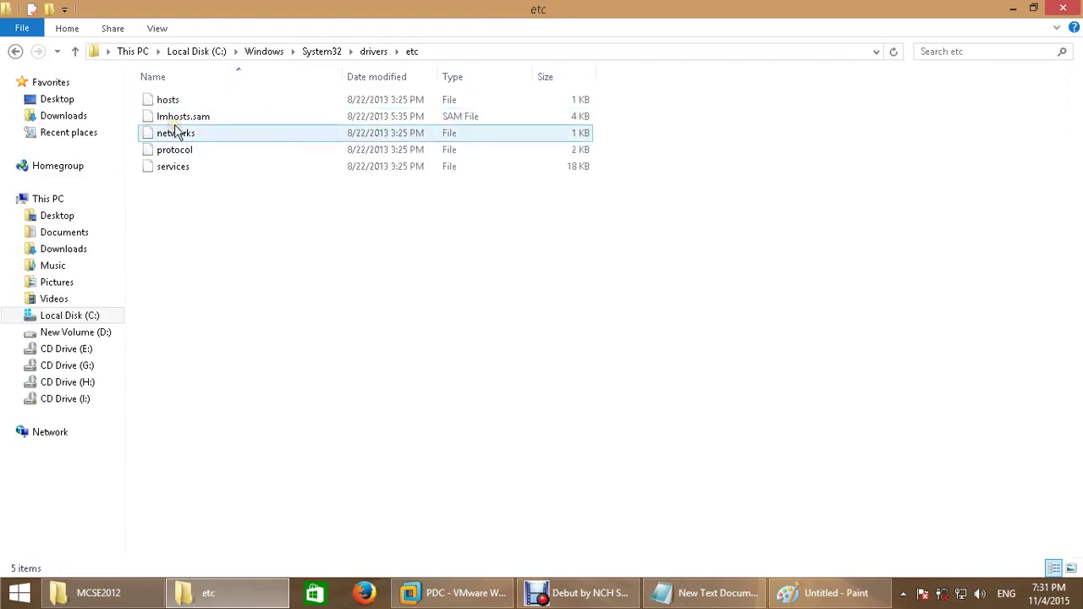
pyautogui.click(186, 167)
pyautogui.doubleClick(186, 166)
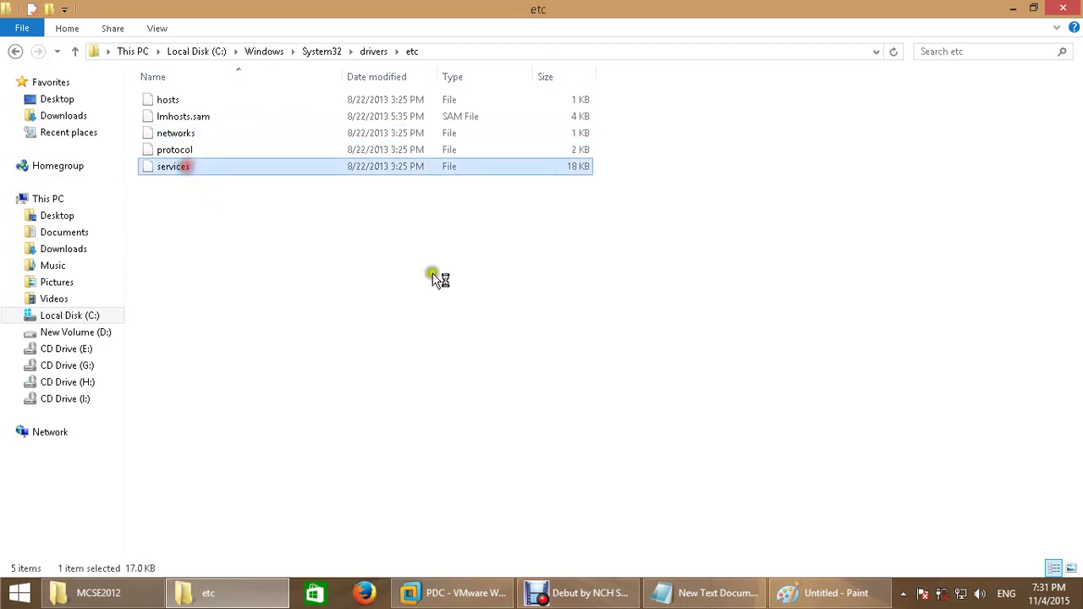
# Examine the well-known ports in the services file, highlighting the ftp-data and ftp lines
pyautogui.scroll(-3, 437, 329)
pyautogui.scroll(-3, 457, 355)
pyautogui.click(489, 395)
pyautogui.scroll(-3, 503, 406)
pyautogui.scroll(1, 498, 390)
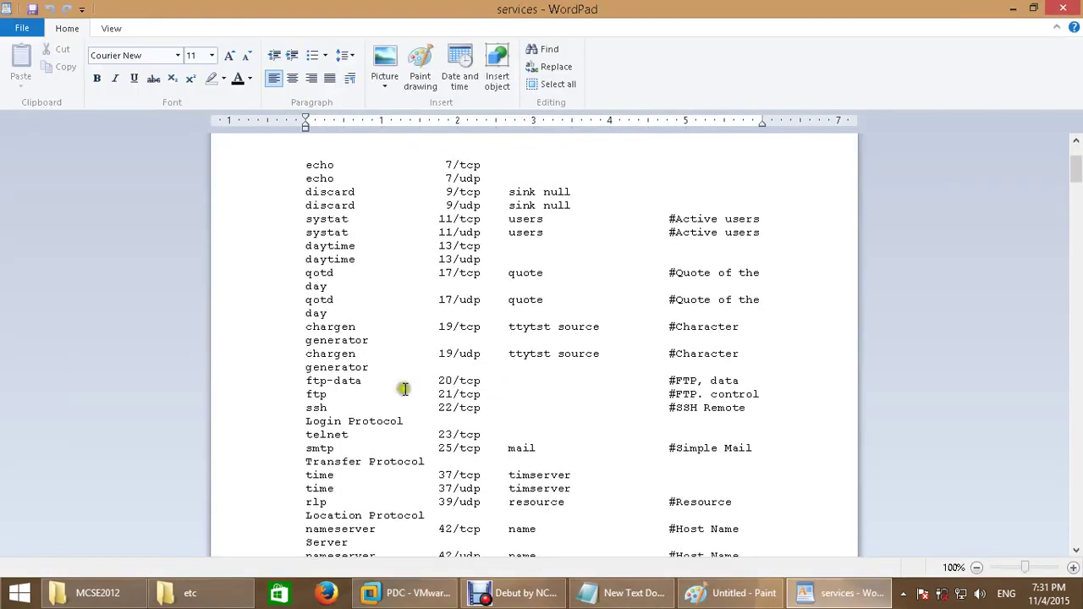
pyautogui.moveTo(309, 382); pyautogui.dragTo(502, 380)
pyautogui.moveTo(310, 394); pyautogui.dragTo(761, 394)
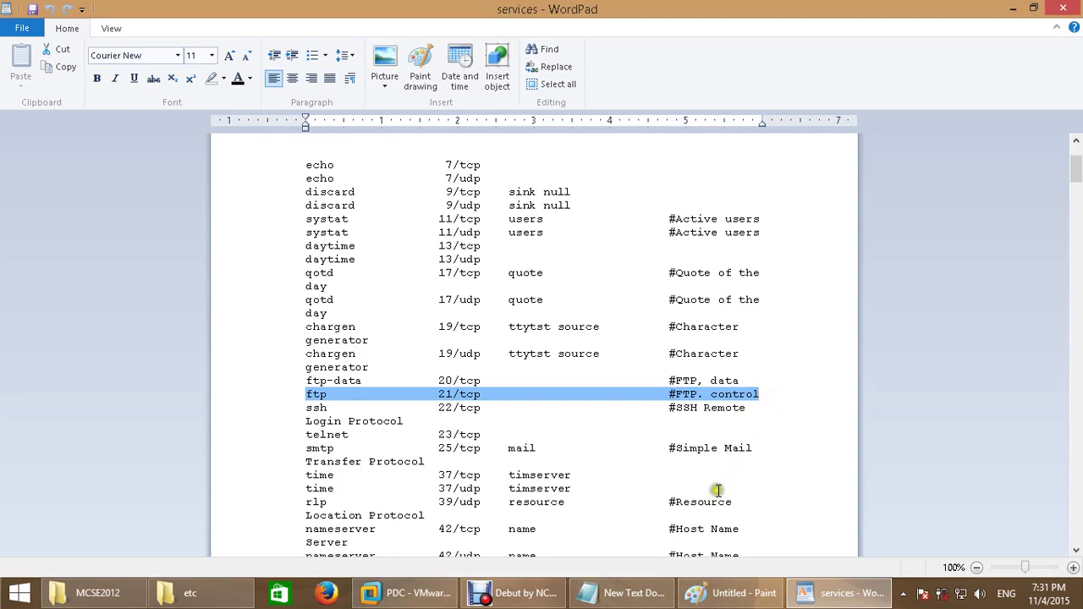
# Check the FTP ports in the Paint diagram, return to the services file in WordPad and clear the text selection
pyautogui.click(733, 593)
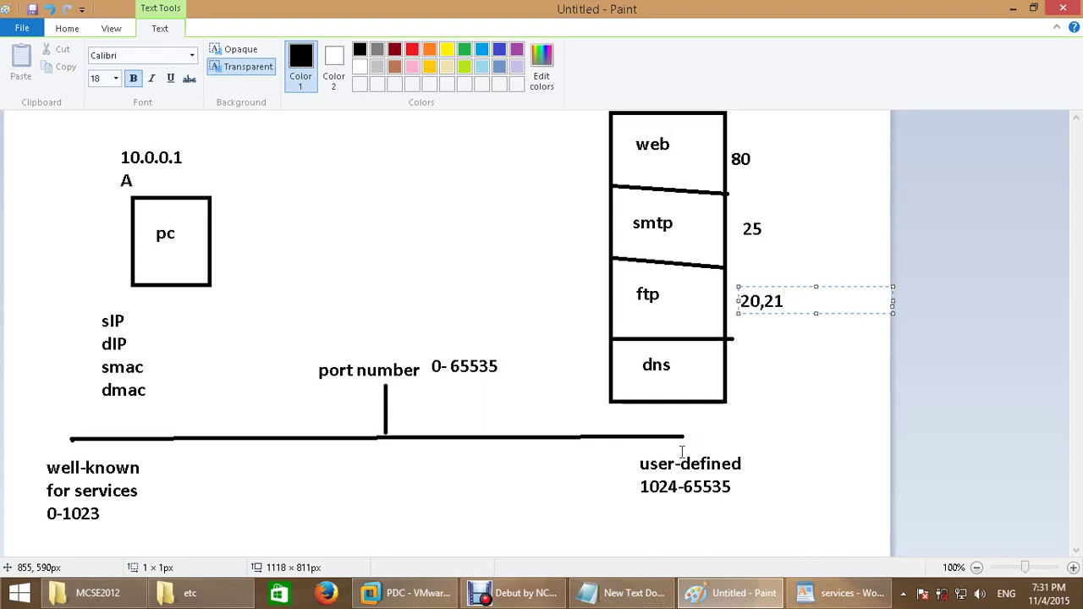
pyautogui.click(854, 592)
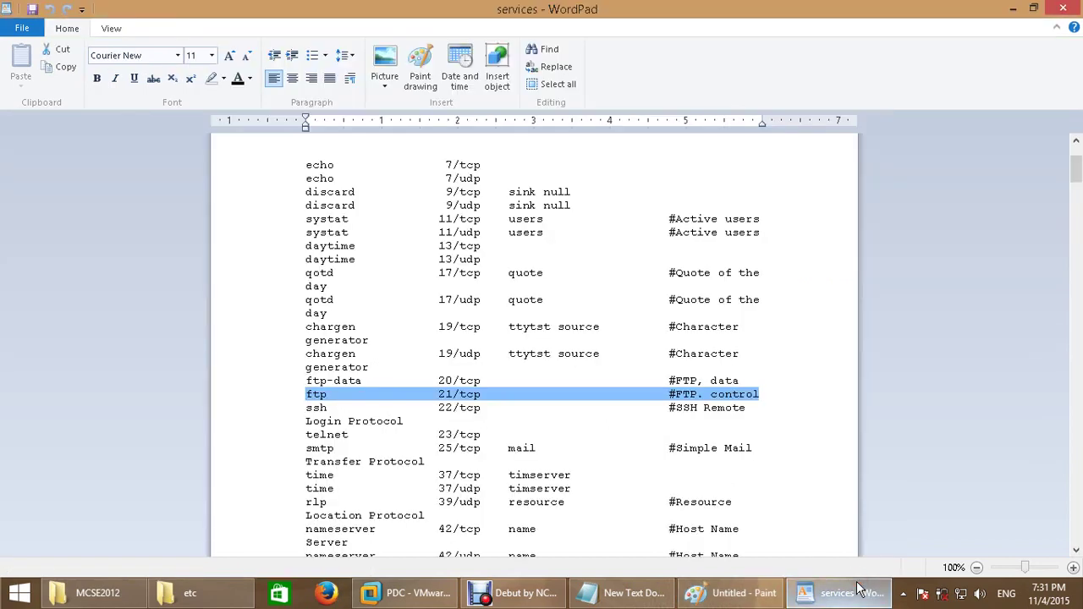
pyautogui.click(516, 592)
pyautogui.click(405, 541)
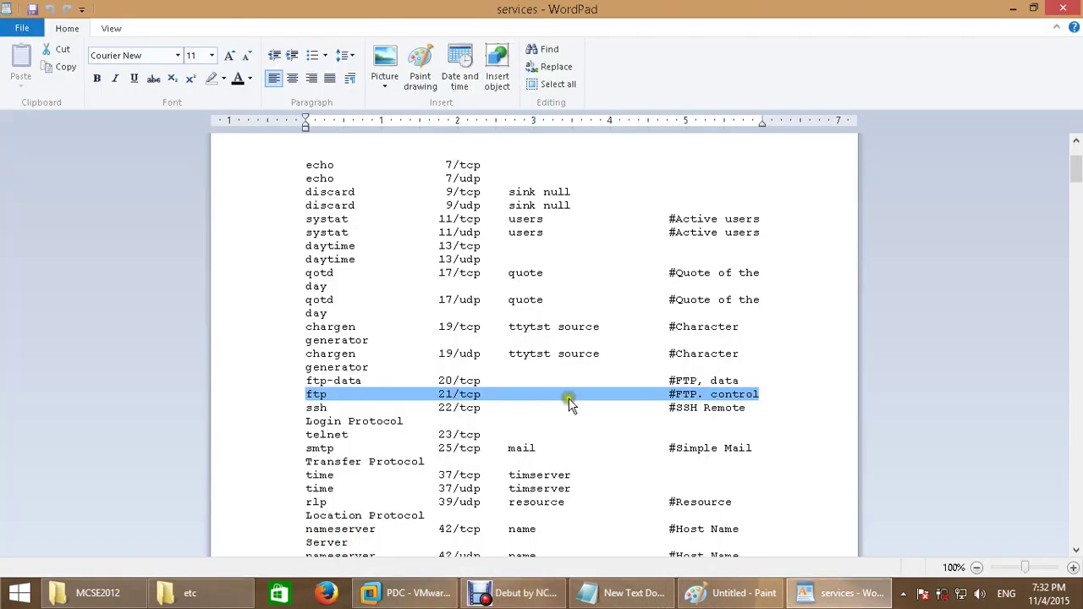
pyautogui.click(561, 394)
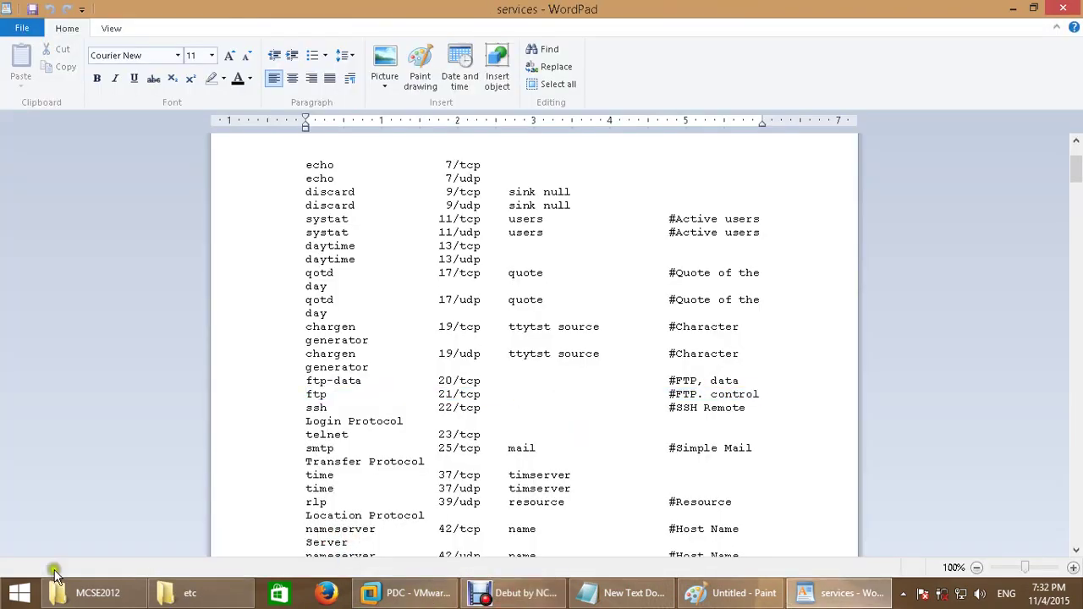
# Open a Command Prompt window by running cmd
pyautogui.rightClick(19, 592)
pyautogui.click(166, 555)
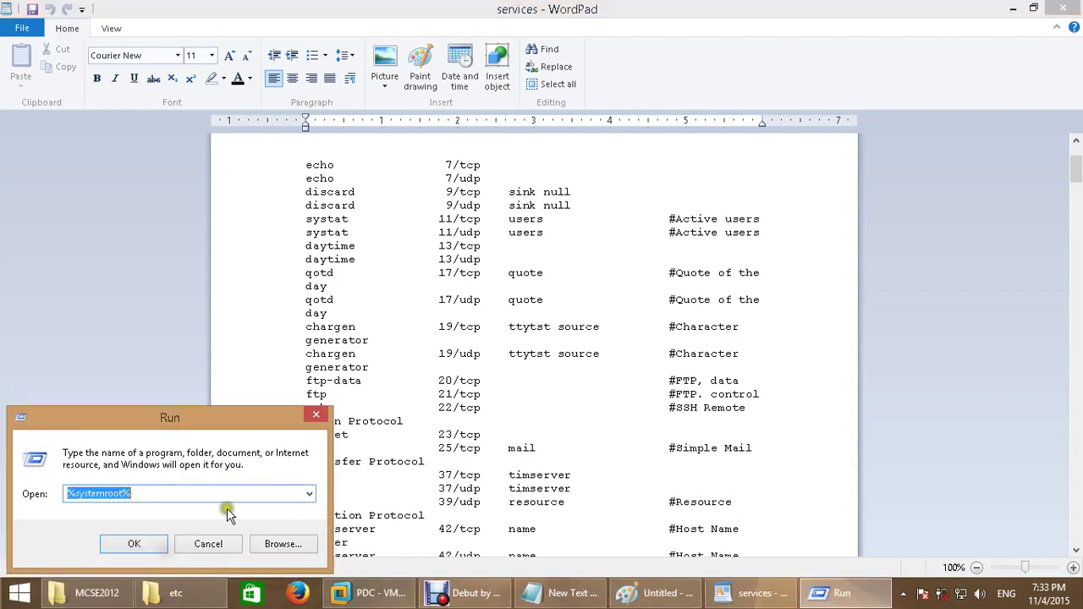
pyautogui.write('cmd')
pyautogui.press('Return')
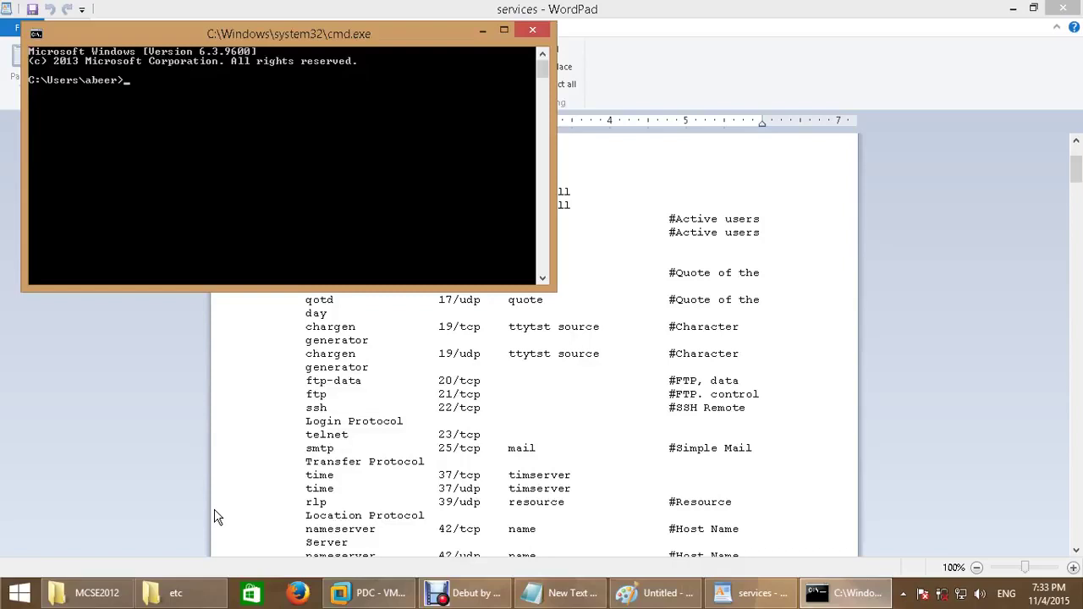
# Move the Command Prompt window toward the screen's middle and connect to the FTP server with "ftp ftp.winzip.com"
pyautogui.moveTo(308, 37); pyautogui.dragTo(476, 159)
pyautogui.write('ftp ftp.winzi')
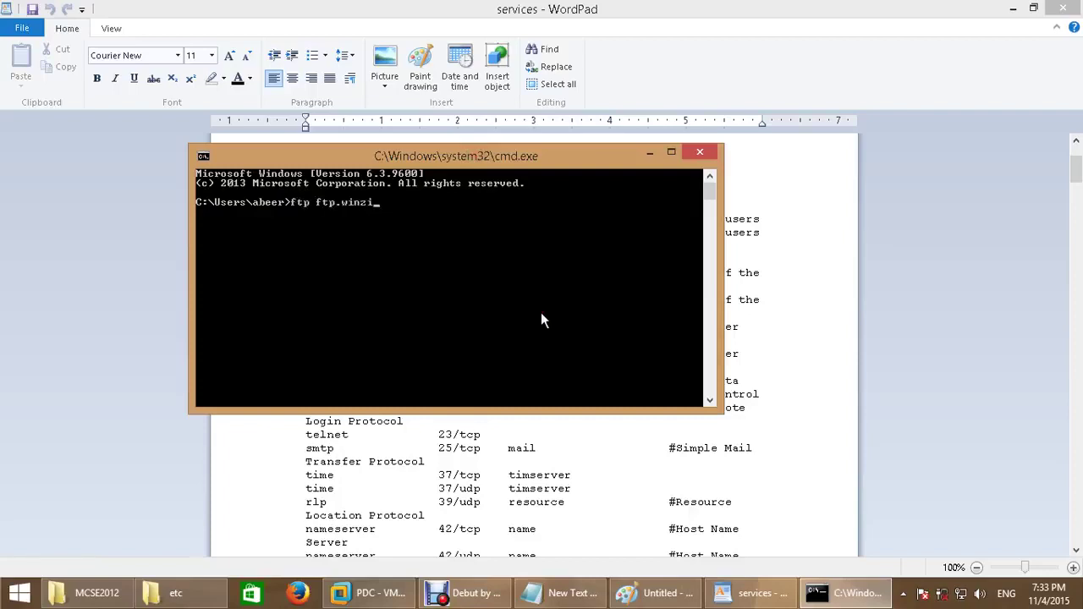
pyautogui.write('p.com')
pyautogui.rightClick(351, 208)
pyautogui.click(387, 220)
pyautogui.moveTo(318, 203); pyautogui.dragTo(420, 208)
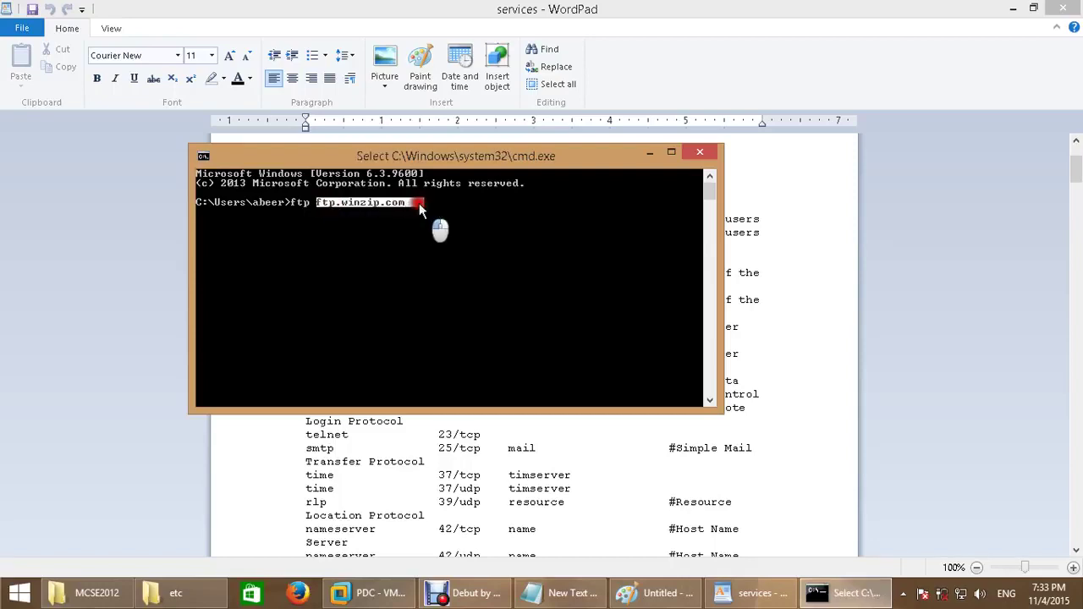
pyautogui.click(296, 203)
pyautogui.press('Return')
pyautogui.press('Return')
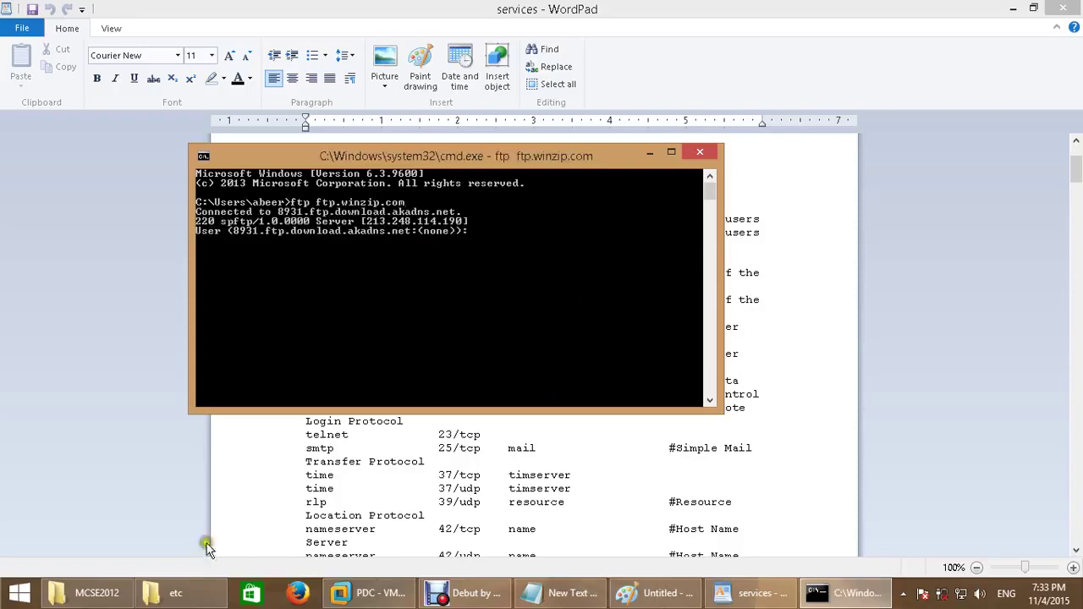
# Switch to the etc folder window in File Explorer and go to ftp://ftp.winzip.com
pyautogui.click(178, 592)
pyautogui.click(538, 55)
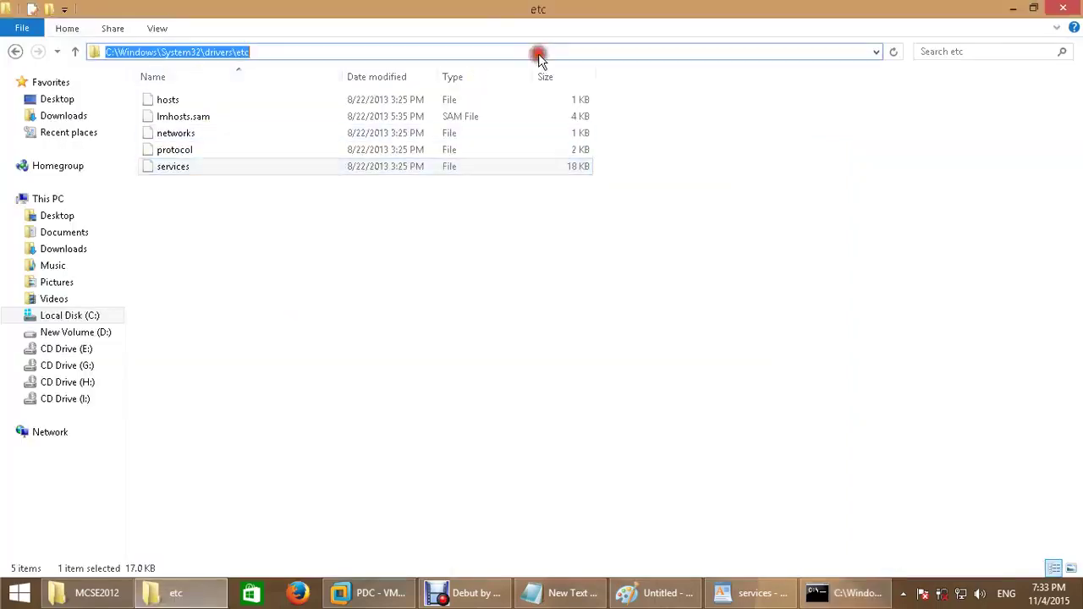
pyautogui.write('ftp:')
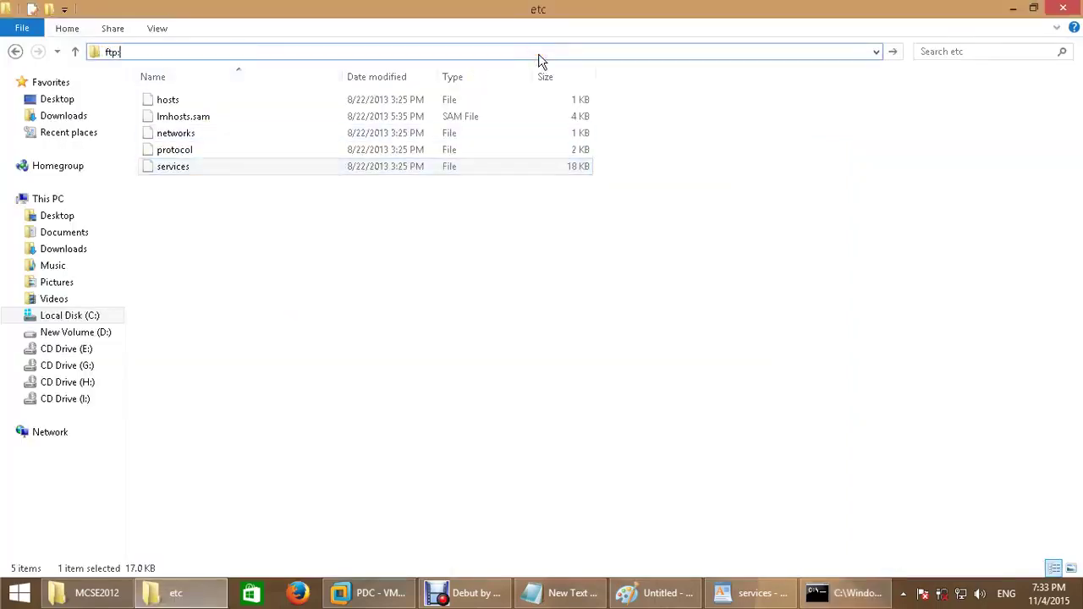
pyautogui.write('//ftp.winzip.com')
pyautogui.hotkey('ctrl', 'a')
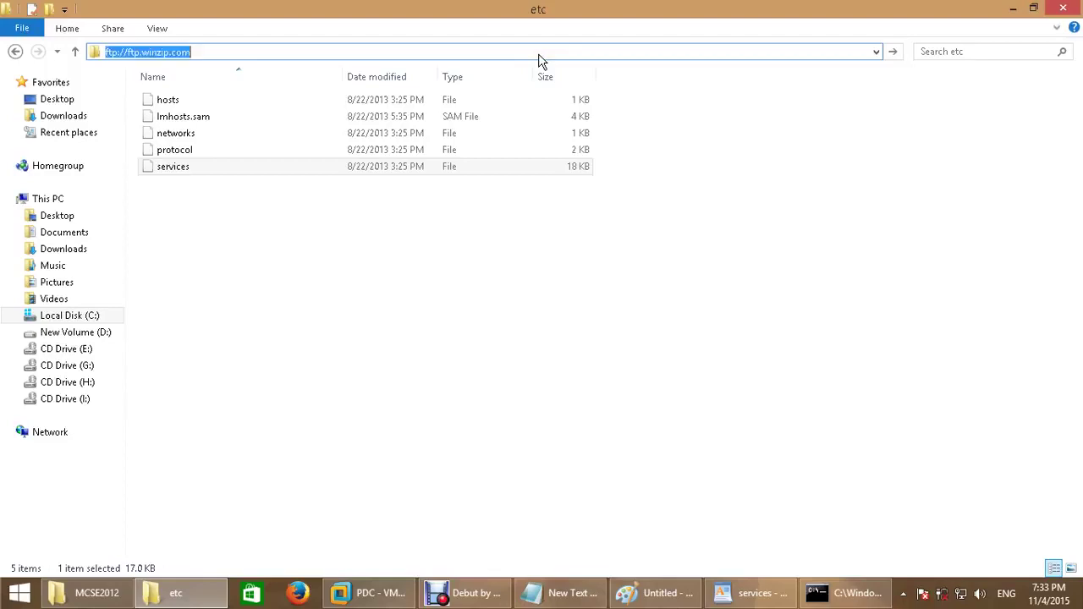
pyautogui.press('Return')
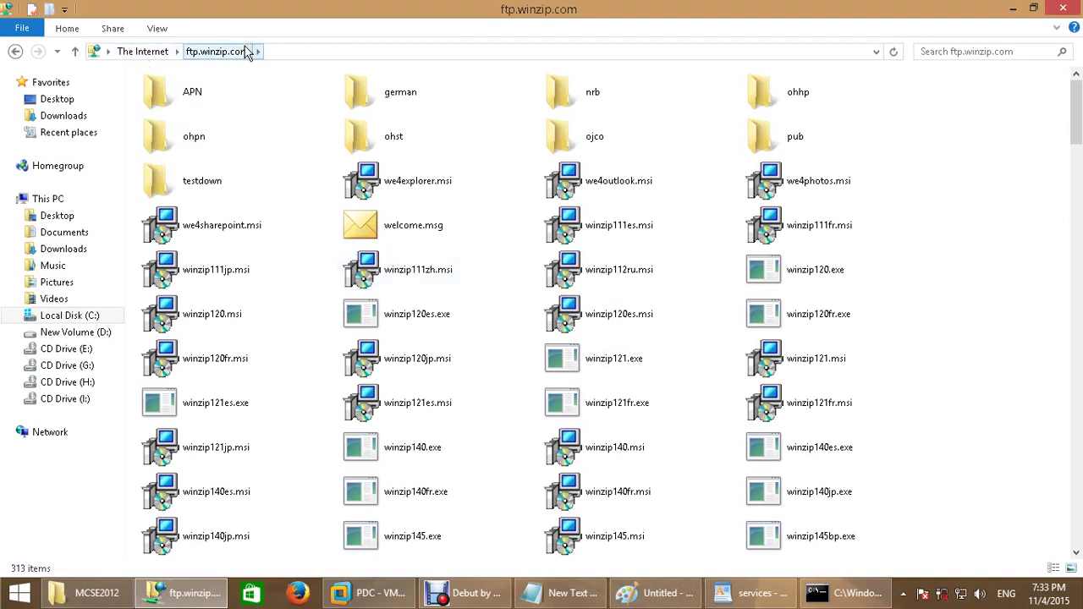
# Look through the files on ftp.winzip.com, the actions available for winzip120es.msi and the site's full address
pyautogui.click(809, 284)
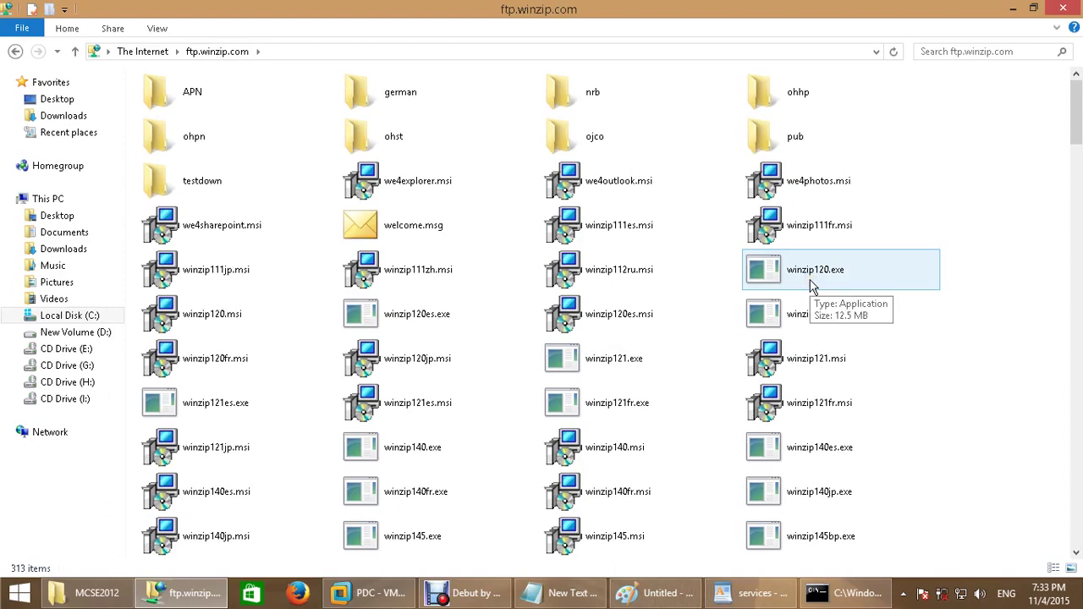
pyautogui.scroll(-5, 928, 299)
pyautogui.click(993, 317)
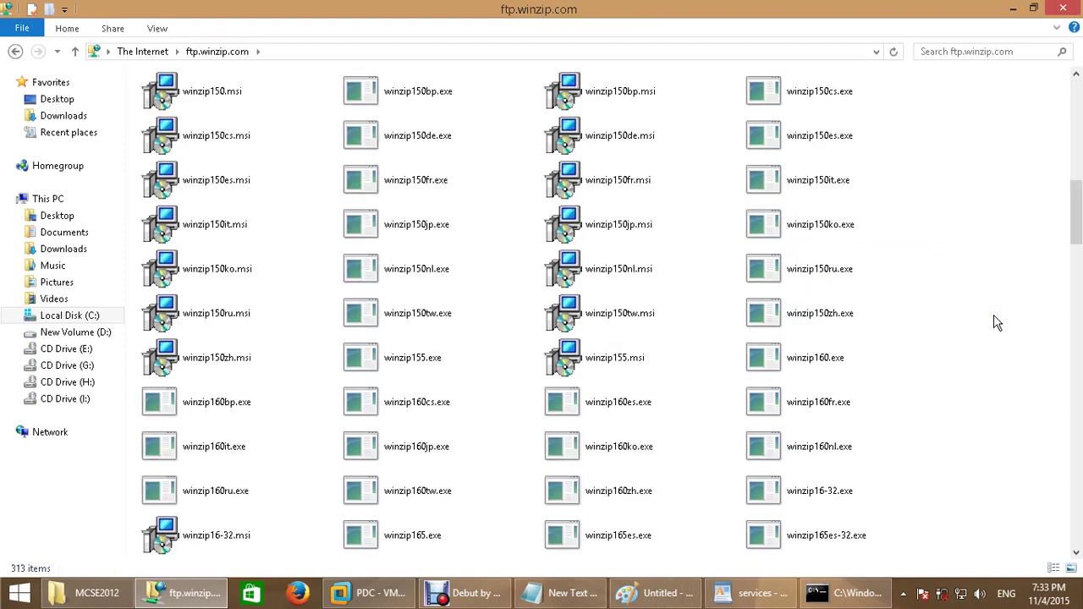
pyautogui.scroll(5, 995, 320)
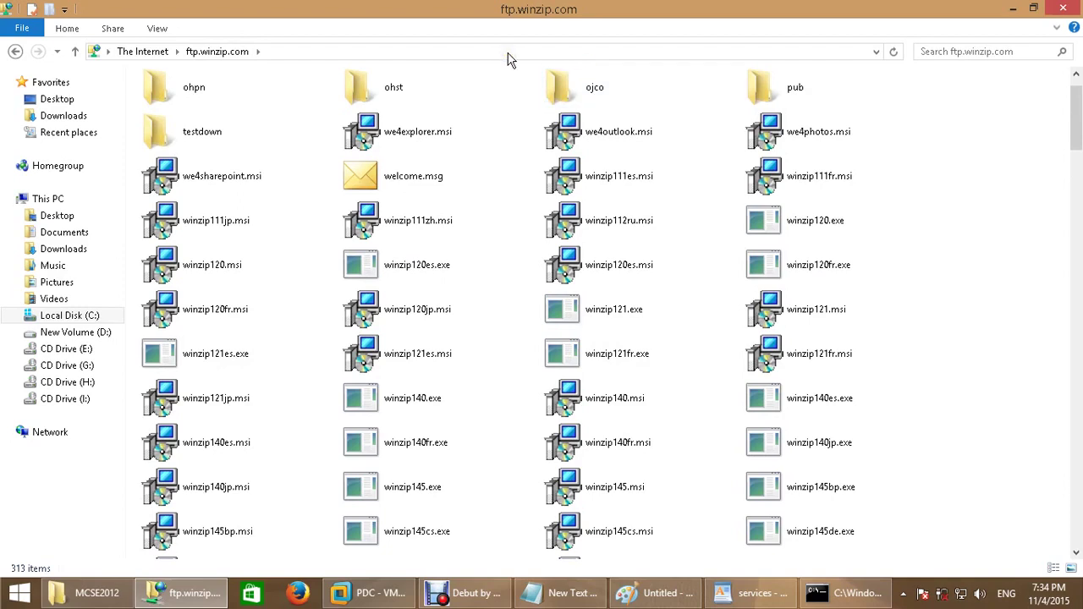
pyautogui.rightClick(613, 272)
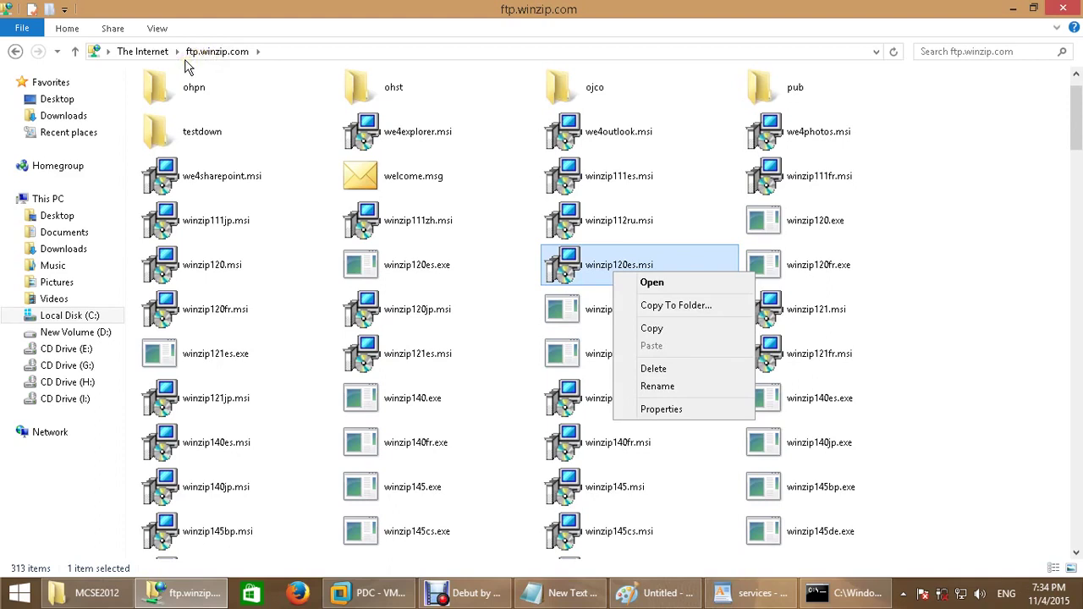
pyautogui.click(338, 53)
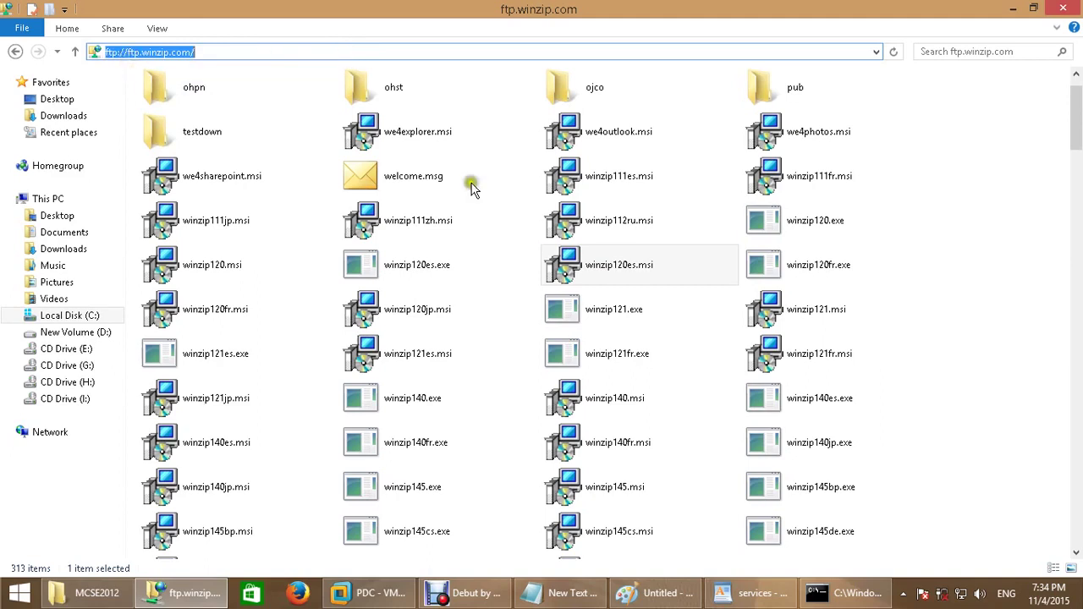
# Copy winzip120es.msi from the FTP site and minimize the open windows to reach the desktop
pyautogui.rightClick(626, 265)
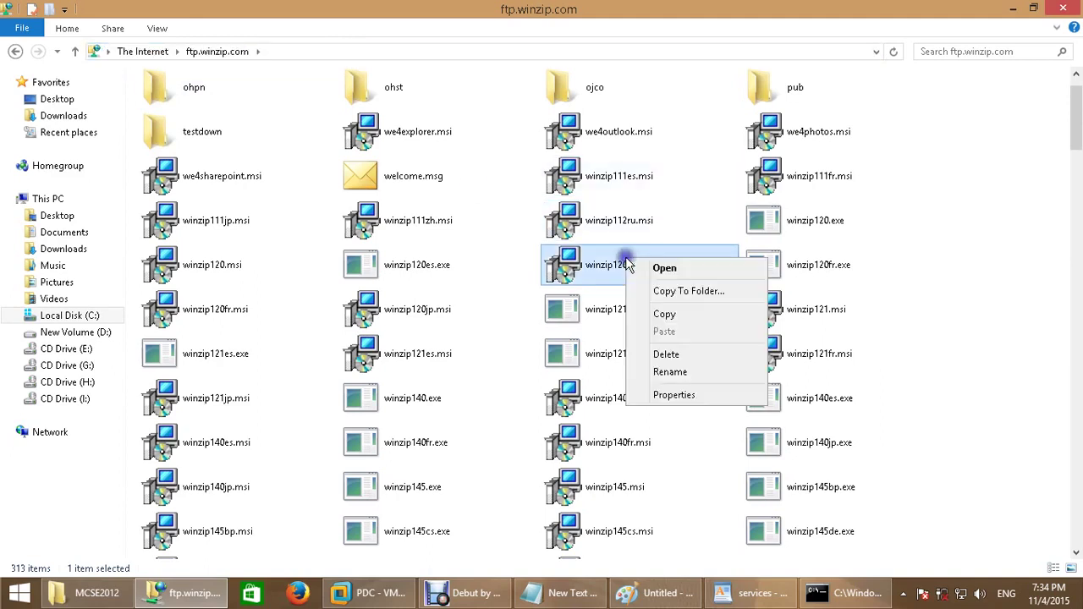
pyautogui.click(664, 312)
pyautogui.click(1015, 9)
pyautogui.click(1015, 9)
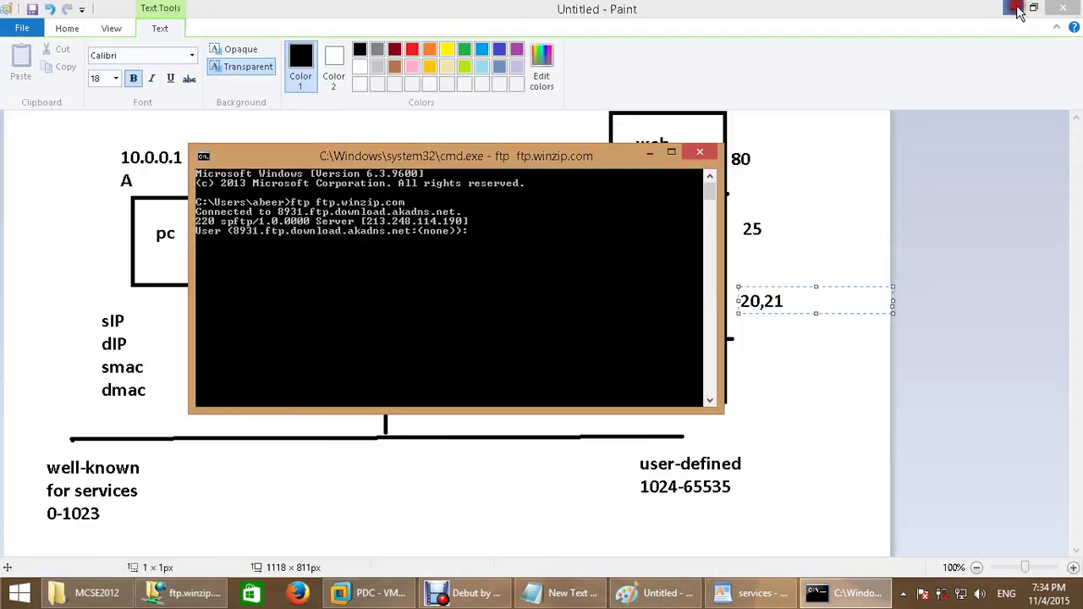
pyautogui.click(1015, 9)
pyautogui.click(1015, 9)
pyautogui.click(1017, 10)
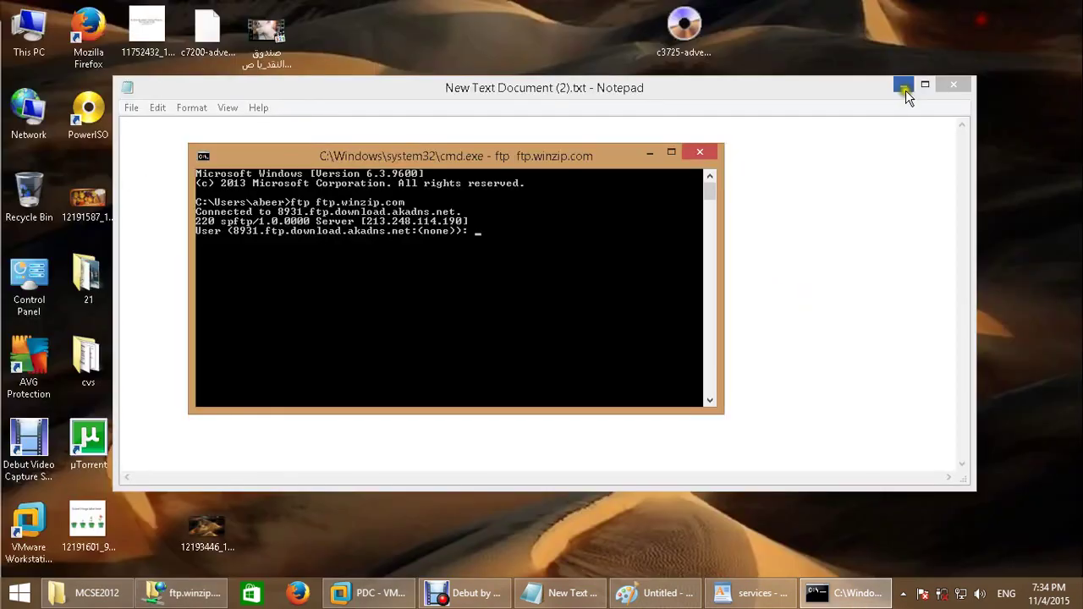
pyautogui.click(904, 88)
pyautogui.click(647, 153)
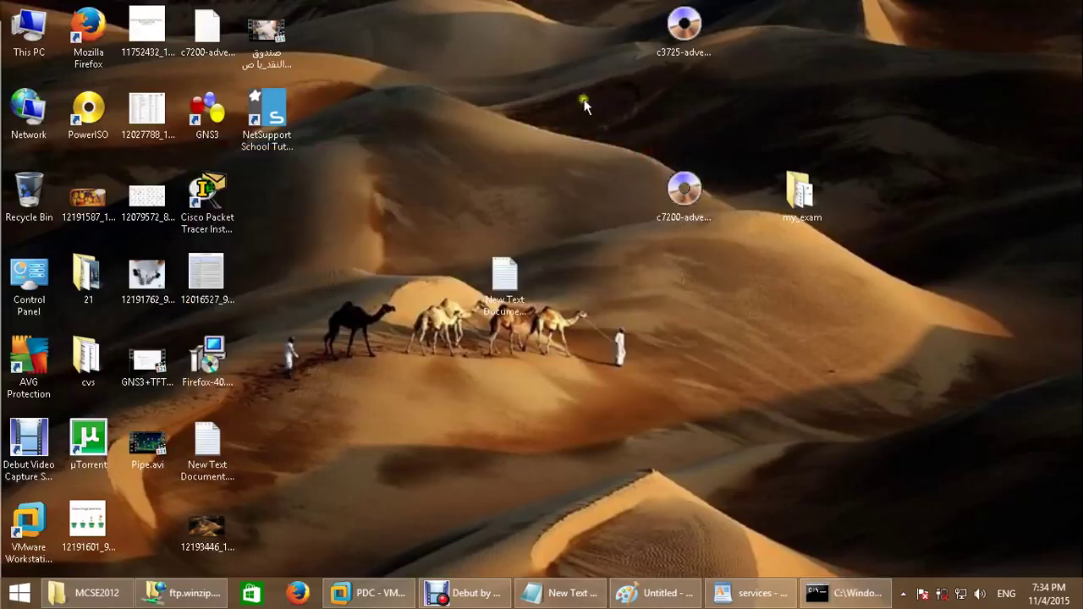
# Paste winzip120es.msi onto the desktop and cancel the transfer in progress
pyautogui.rightClick(538, 74)
pyautogui.click(599, 145)
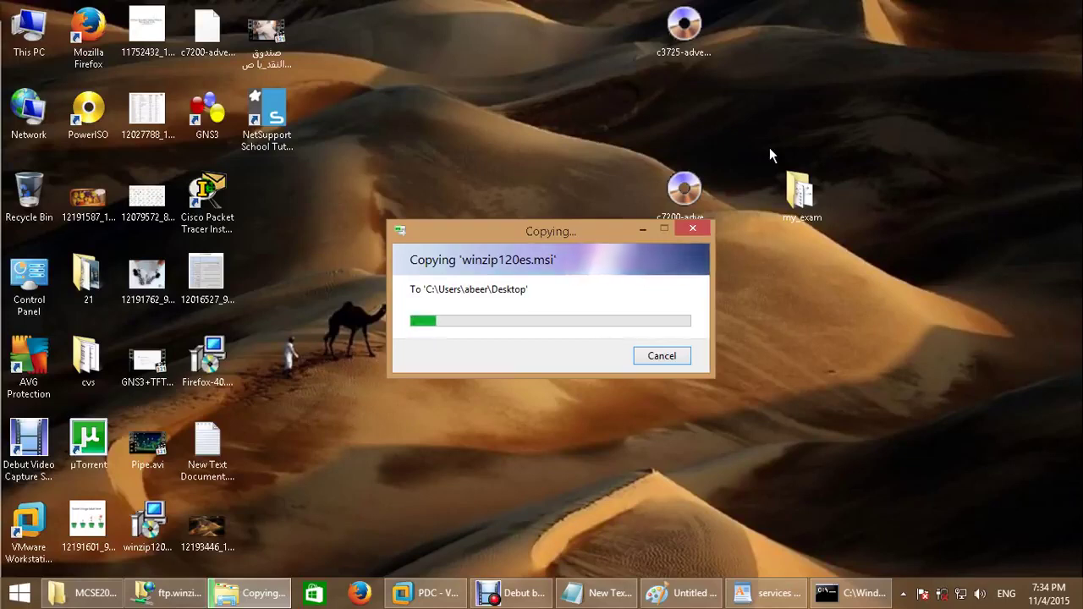
pyautogui.click(665, 355)
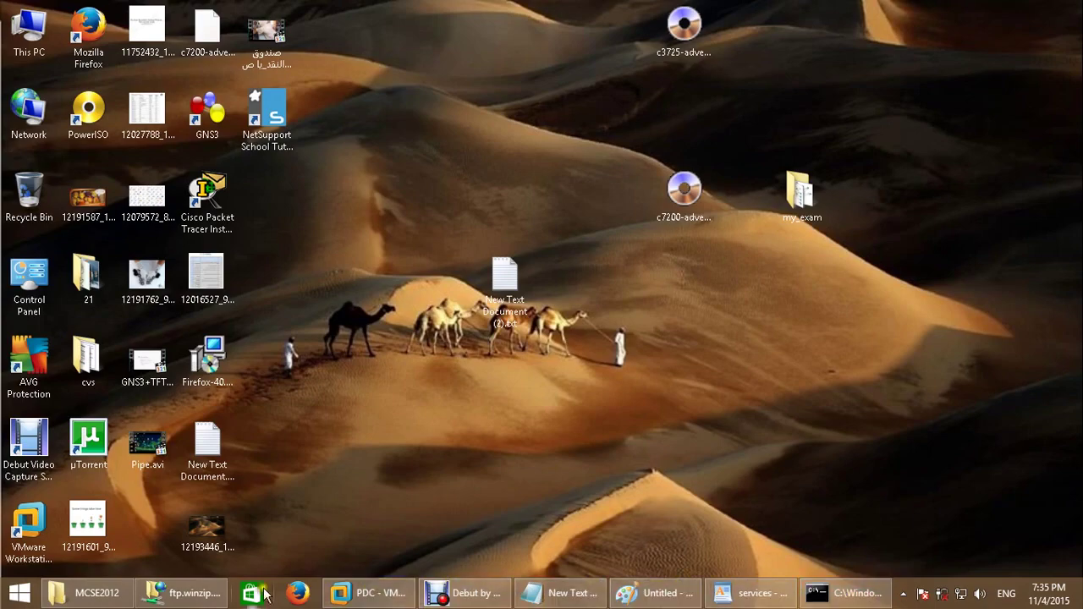
# Restore the ftp.winzip.com window, view the Command Prompt's FTP session and return to the FTP listing with no file selected
pyautogui.click(218, 592)
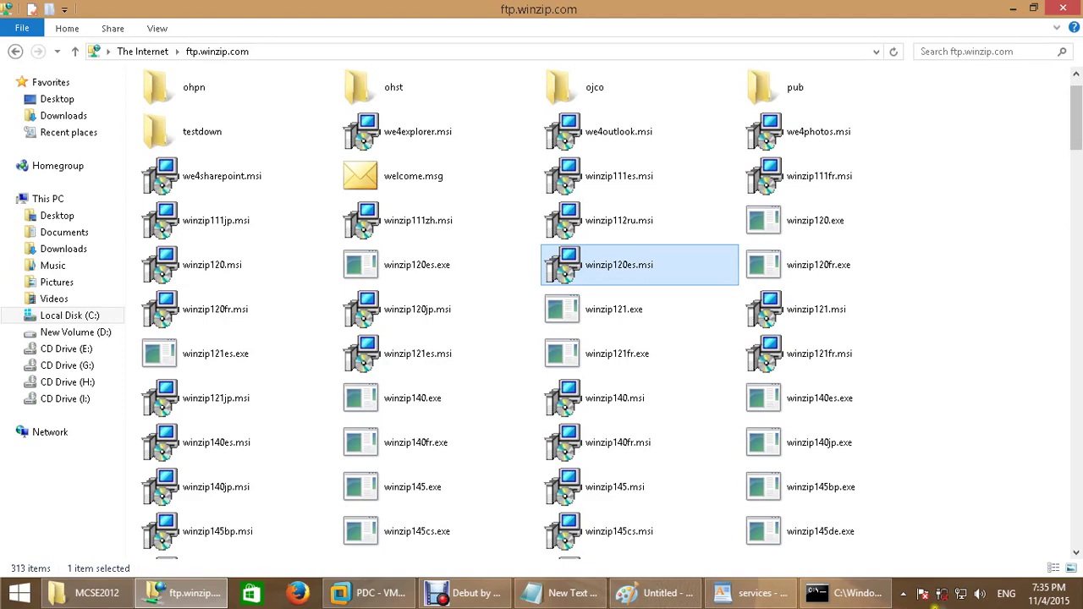
pyautogui.click(464, 592)
pyautogui.click(381, 531)
pyautogui.click(845, 592)
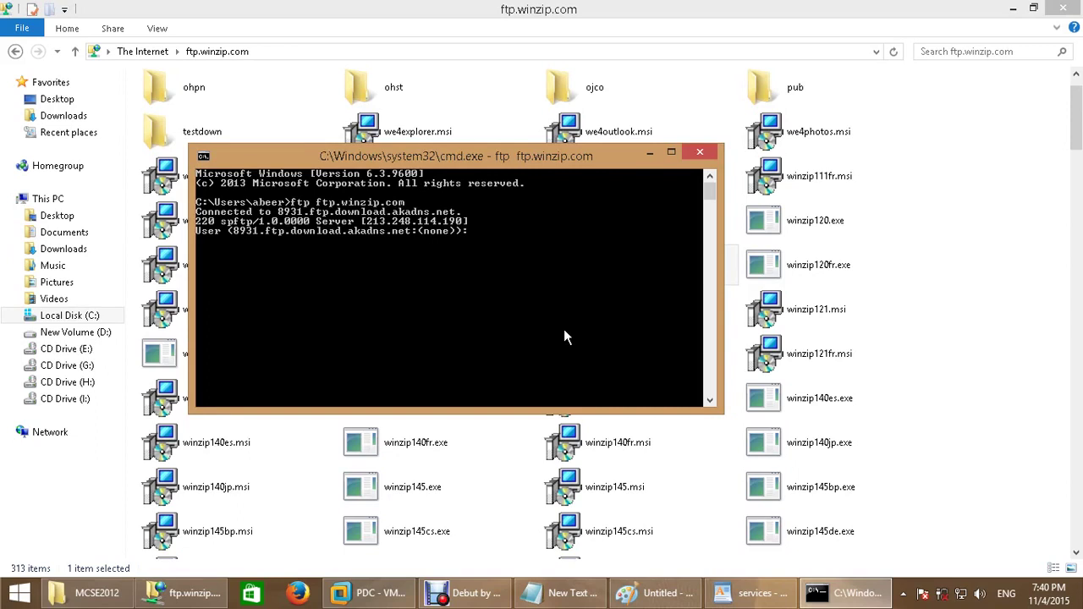
pyautogui.click(1017, 369)
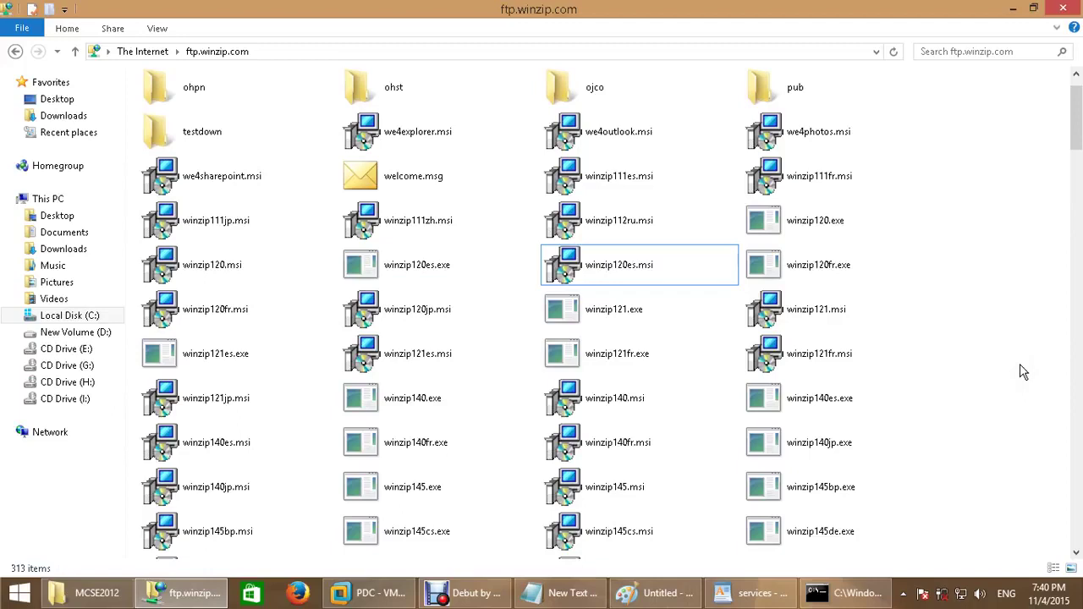
# Try to log in as anonymous in the Command Prompt's open FTP session
pyautogui.click(845, 592)
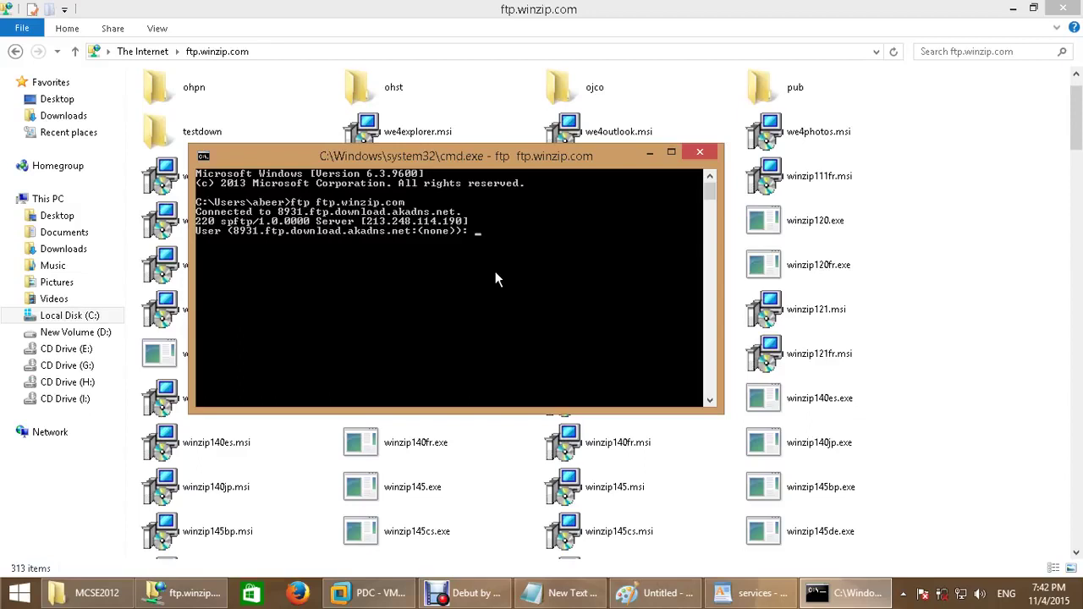
pyautogui.write('anonymous')
pyautogui.press('Return')
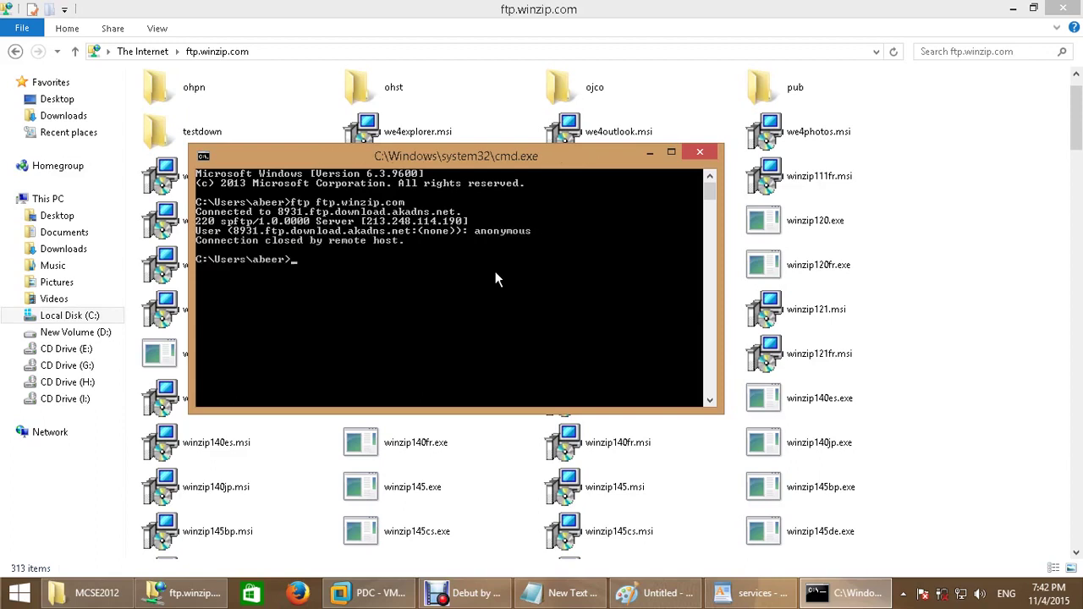
# Reconnect to ftp.winzip.com from the Command Prompt and log in as anonymous with a blank password
pyautogui.press('Up')
pyautogui.press('Return')
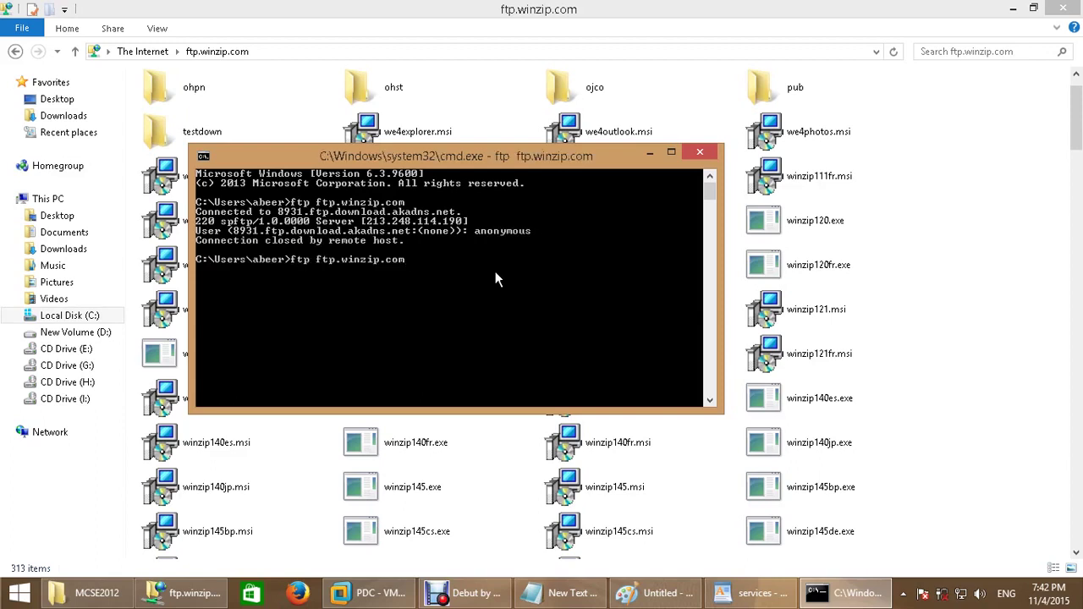
pyautogui.write('anonymous')
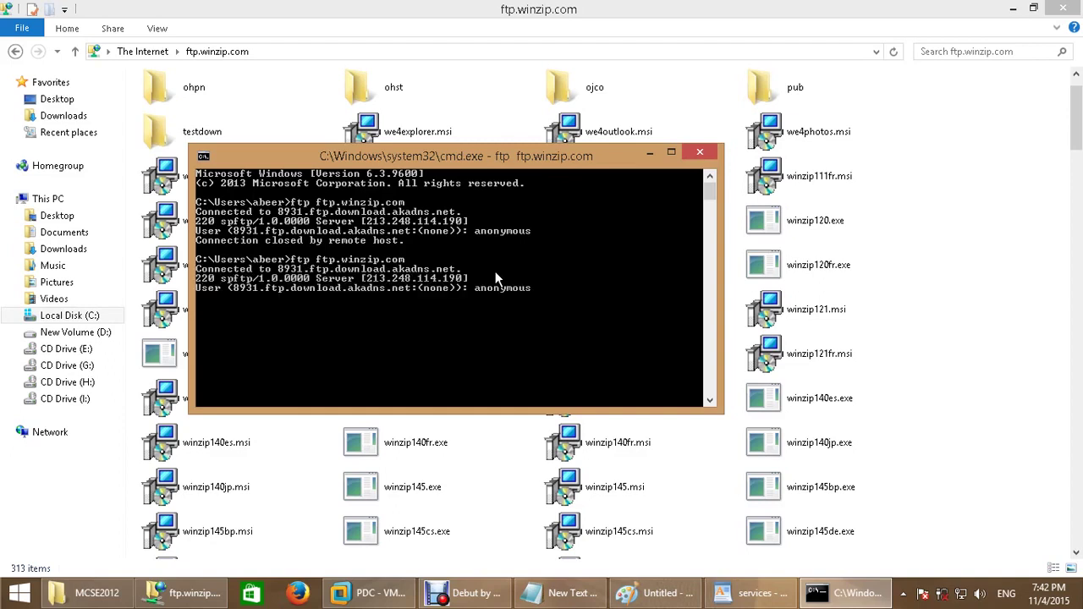
pyautogui.press('Return')
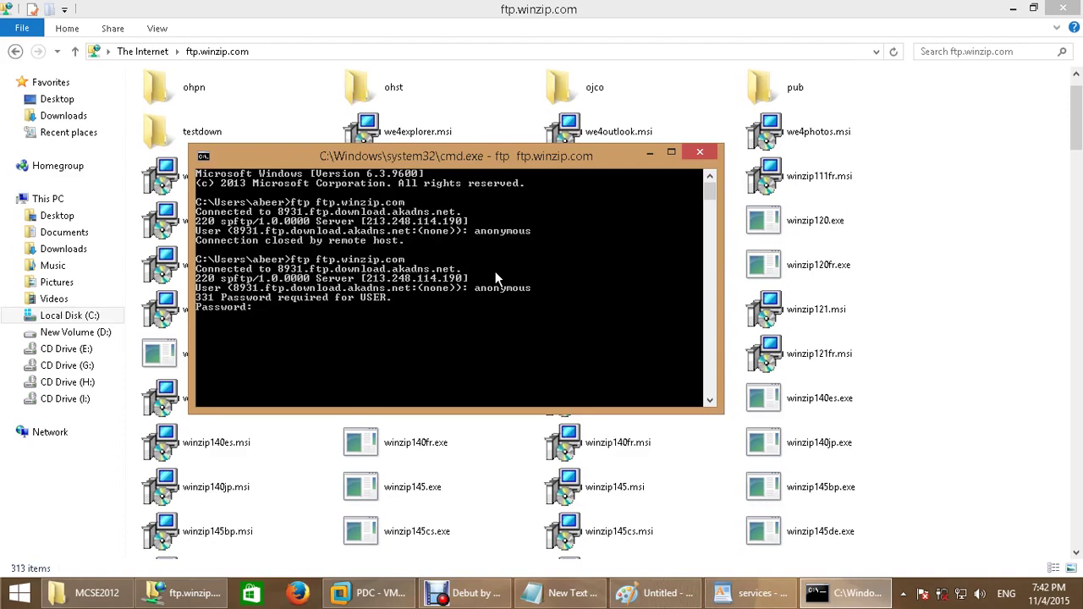
pyautogui.press('Return')
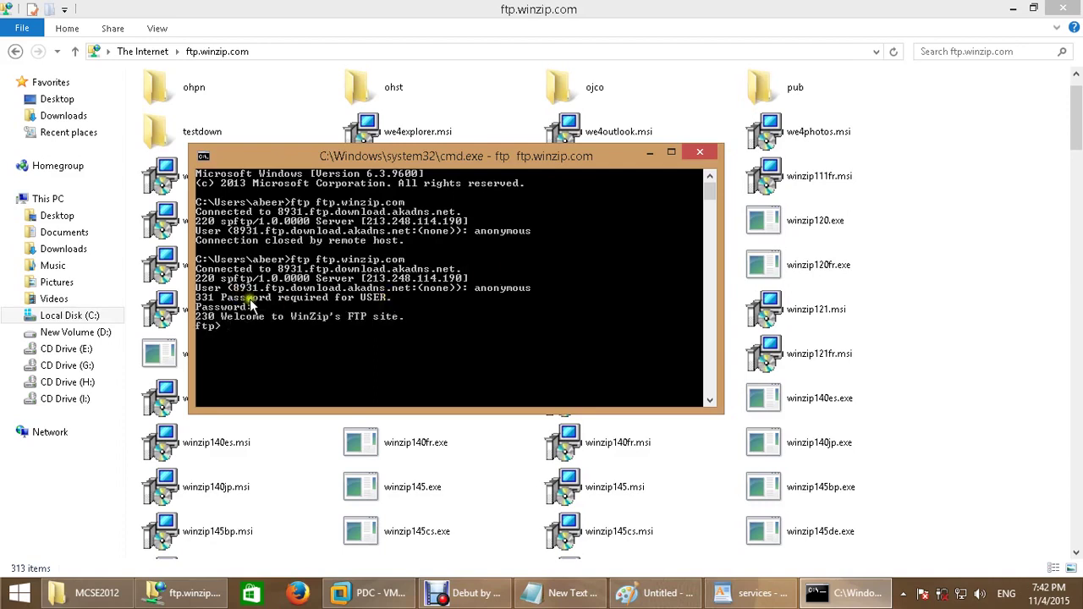
# Highlight the blank password line in the FTP session and clear the highlight
pyautogui.rightClick(274, 297)
pyautogui.click(290, 310)
pyautogui.moveTo(248, 308); pyautogui.dragTo(381, 313)
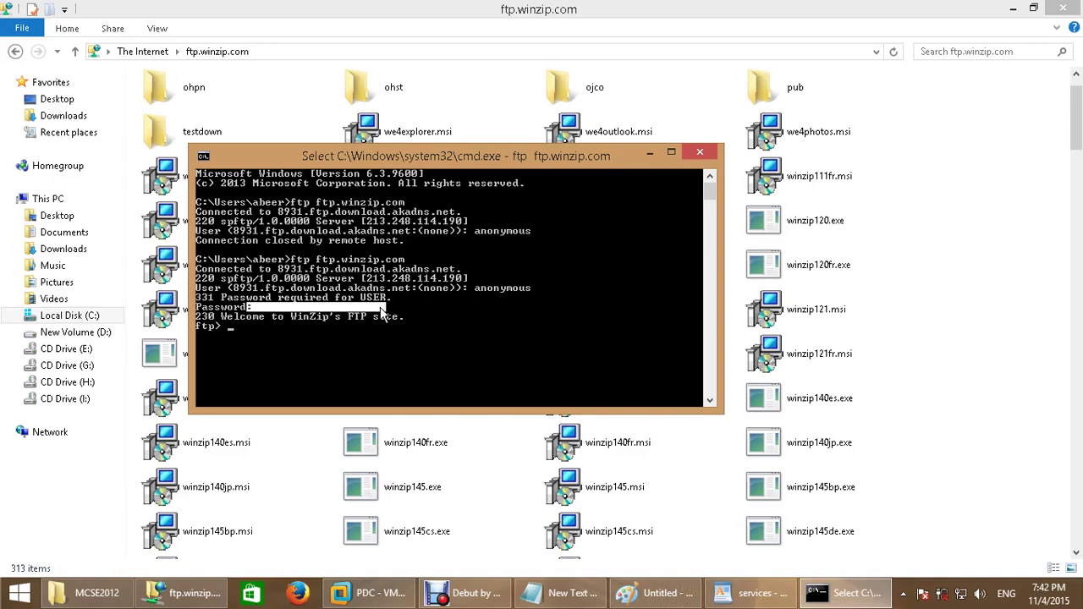
pyautogui.click(376, 335)
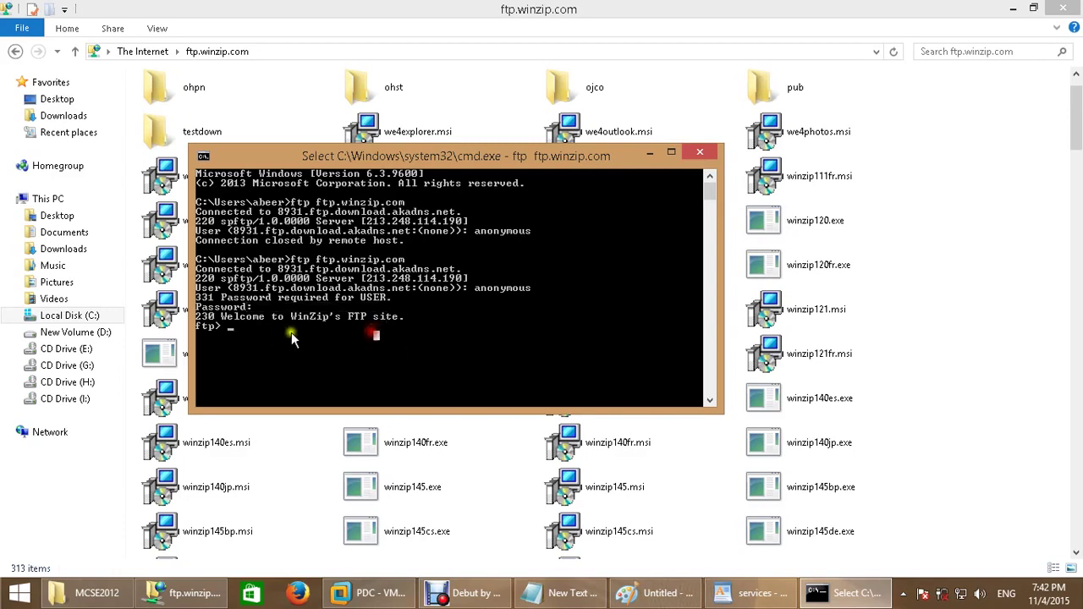
# List the FTP site's contents with the dir command and look through the file listing
pyautogui.write('dir')
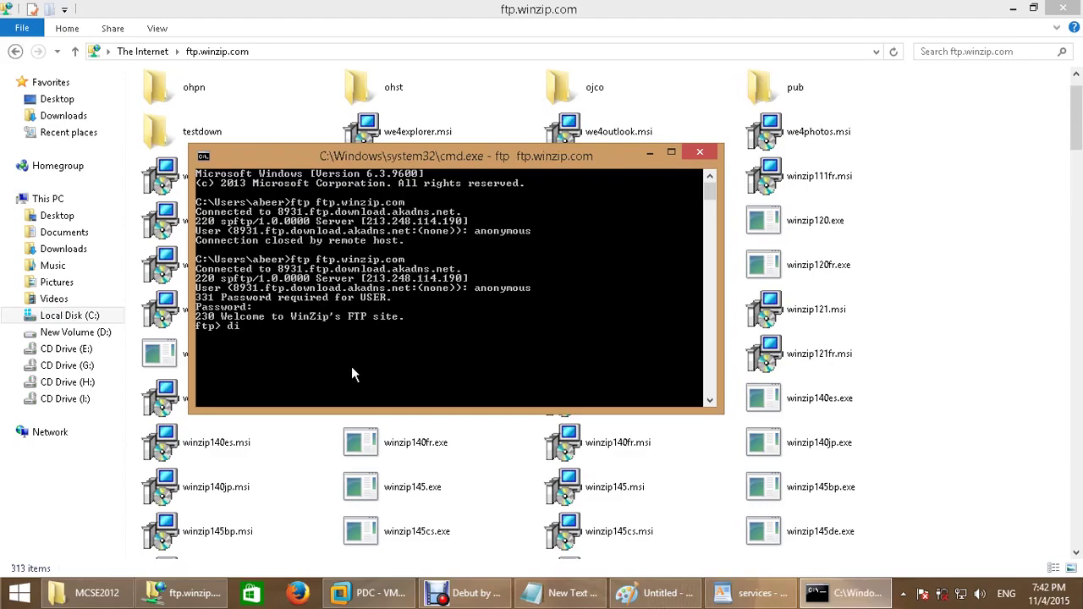
pyautogui.press('Return')
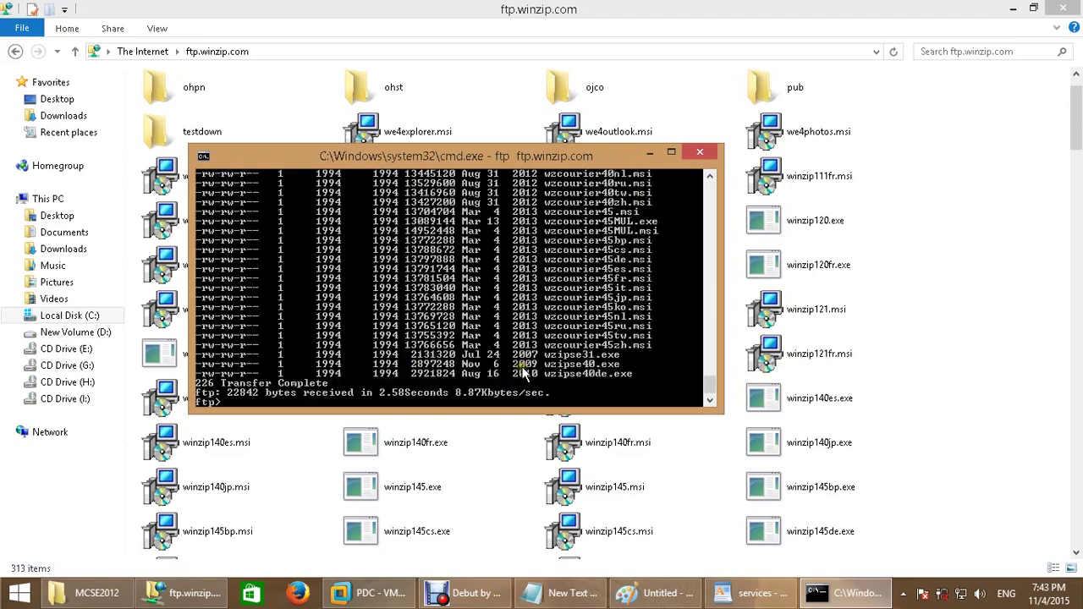
pyautogui.scroll(10, 490, 370)
pyautogui.scroll(15, 522, 368)
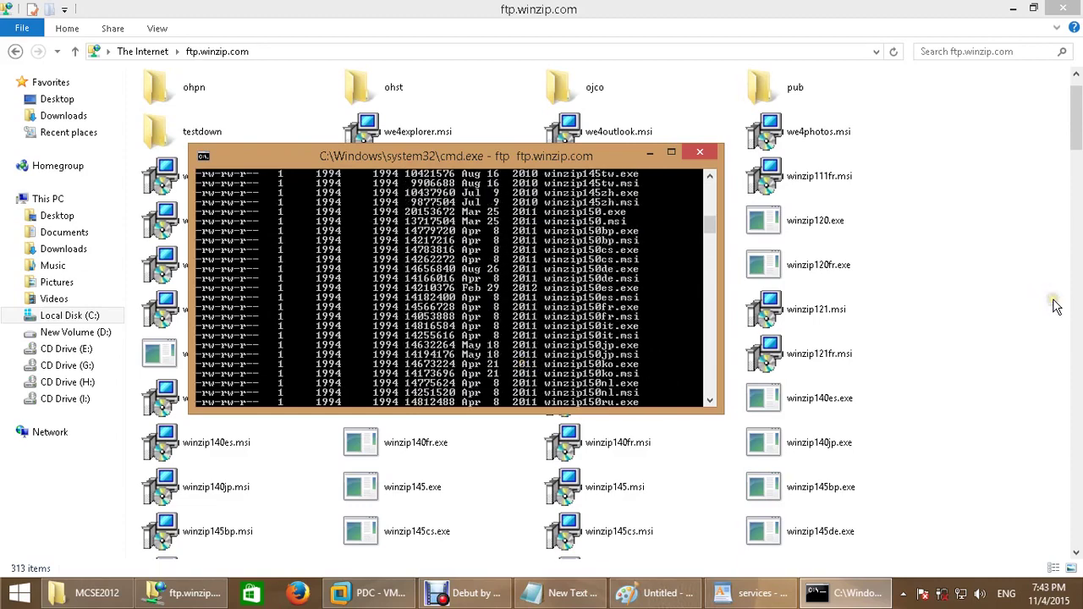
pyautogui.moveTo(713, 234); pyautogui.dragTo(715, 386)
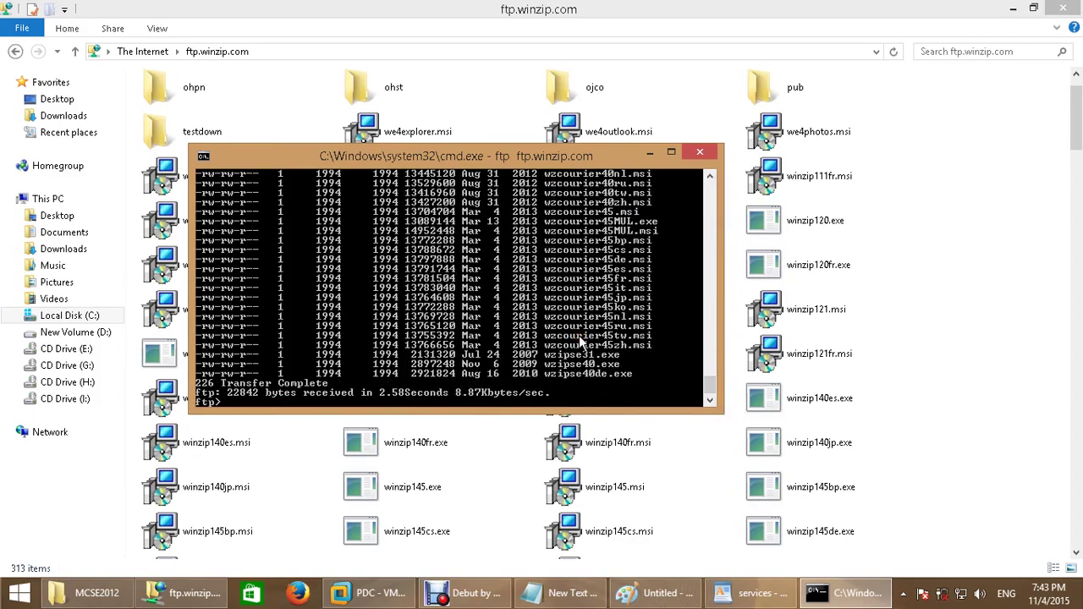
# Check the name of welcome.msg in the ftp.winzip.com window and download it in the FTP session with get welcome.msg
pyautogui.press('Return')
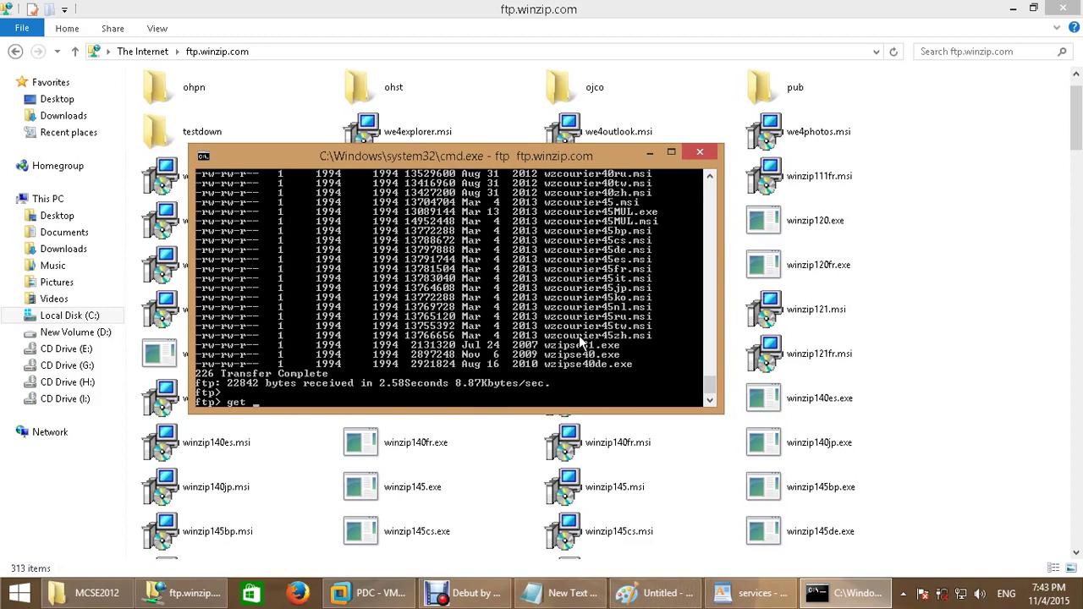
pyautogui.click(1011, 372)
pyautogui.click(421, 190)
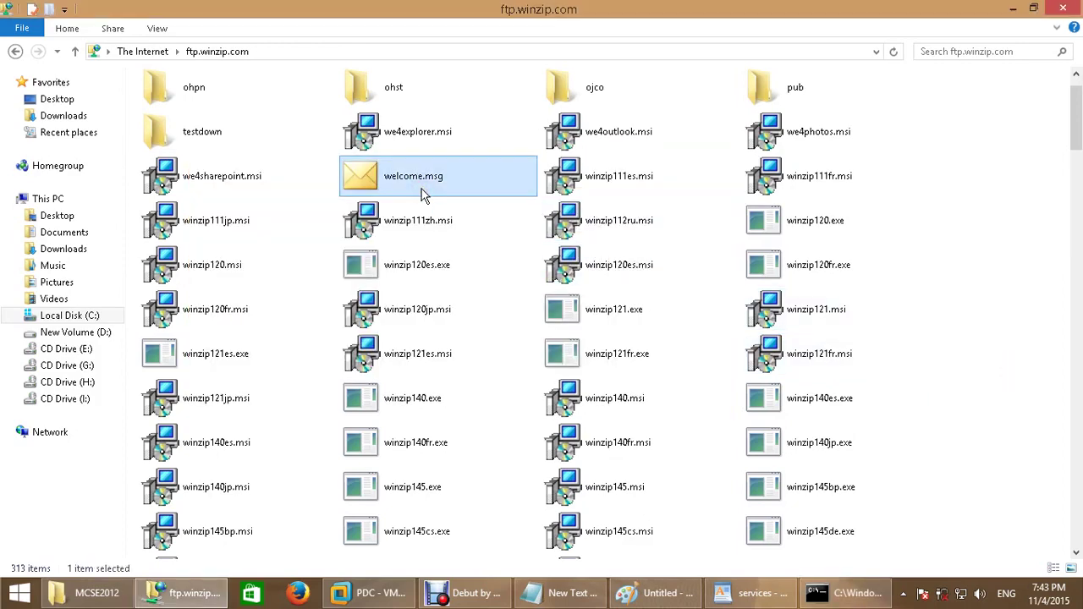
pyautogui.click(842, 592)
pyautogui.click(590, 363)
pyautogui.write('get wel')
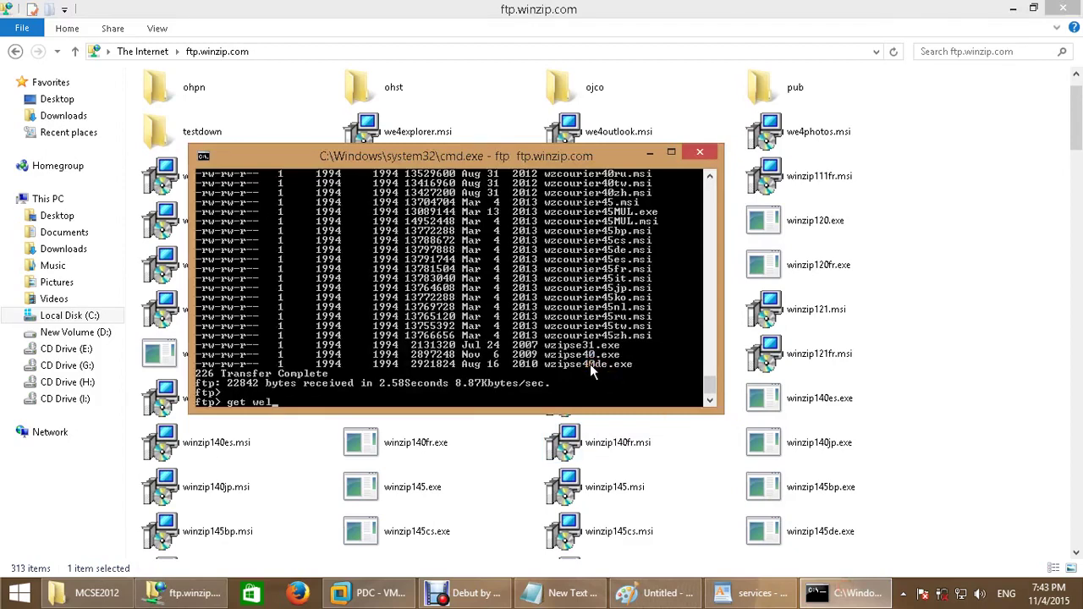
pyautogui.write('come.msg')
pyautogui.press('Return')
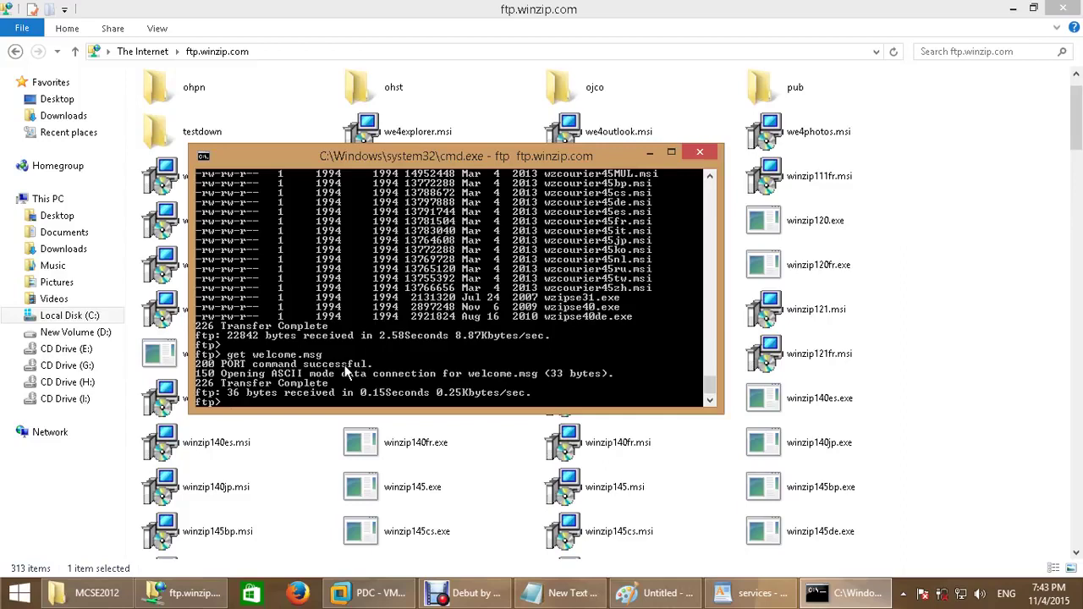
# Discard the unfinished put command and end the FTP session with bye
pyautogui.write('put')
pyautogui.press('BackSpace')
pyautogui.press('BackSpace')
pyautogui.press('BackSpace')
pyautogui.write('bye')
pyautogui.press('Return')
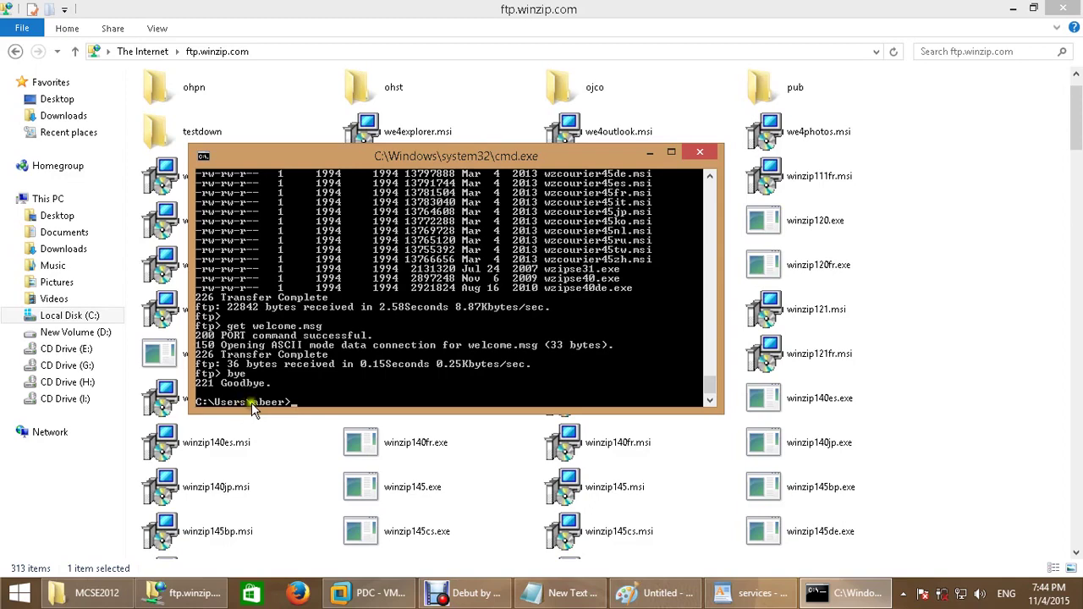
# Open the current user's profile folder under C:\Users in File Explorer
pyautogui.click(109, 599)
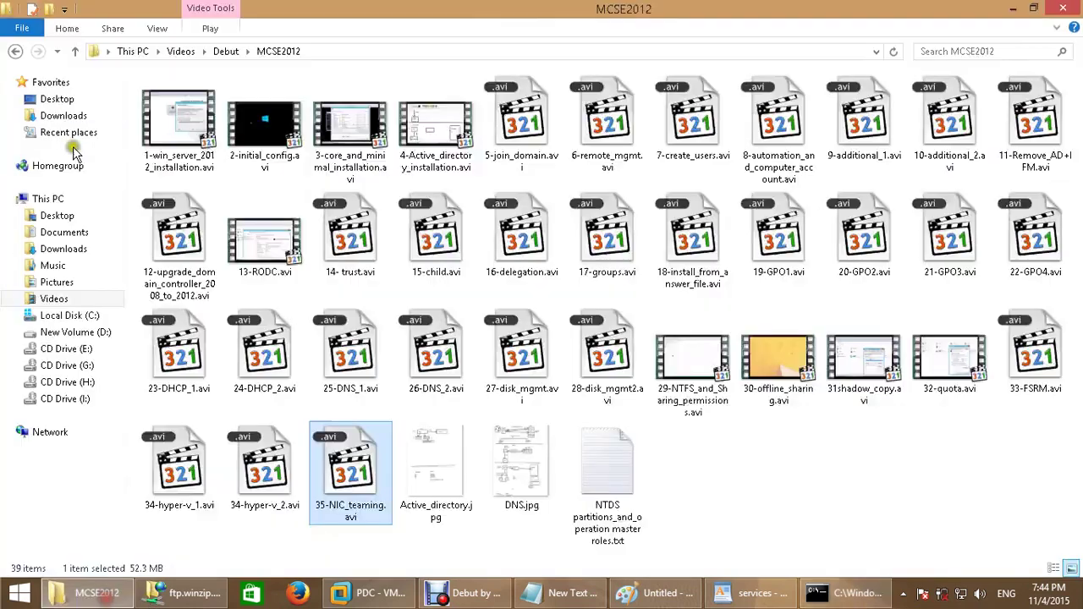
pyautogui.click(140, 50)
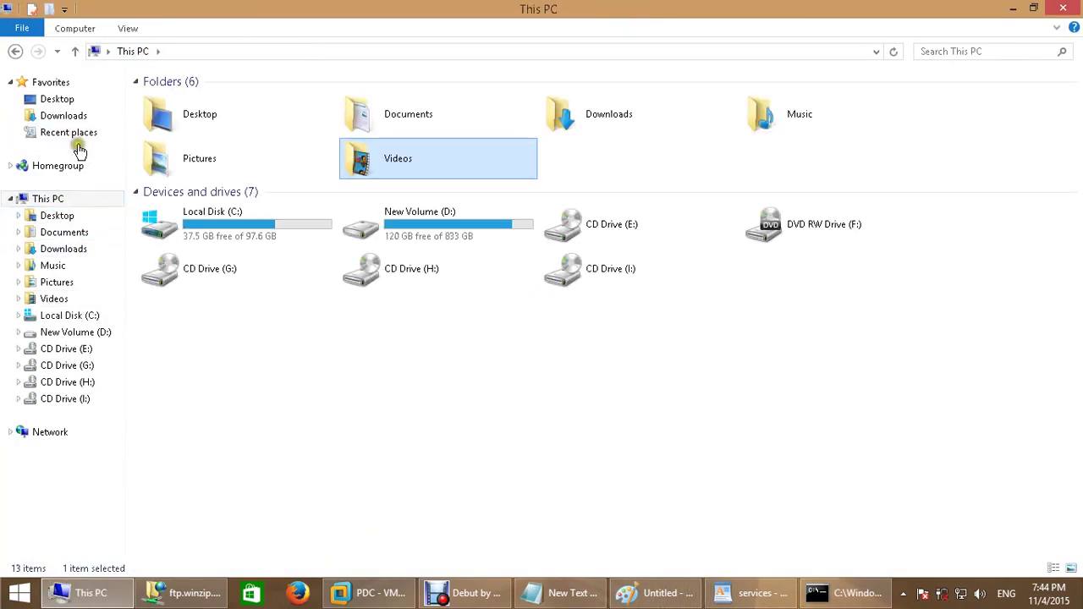
pyautogui.click(91, 317)
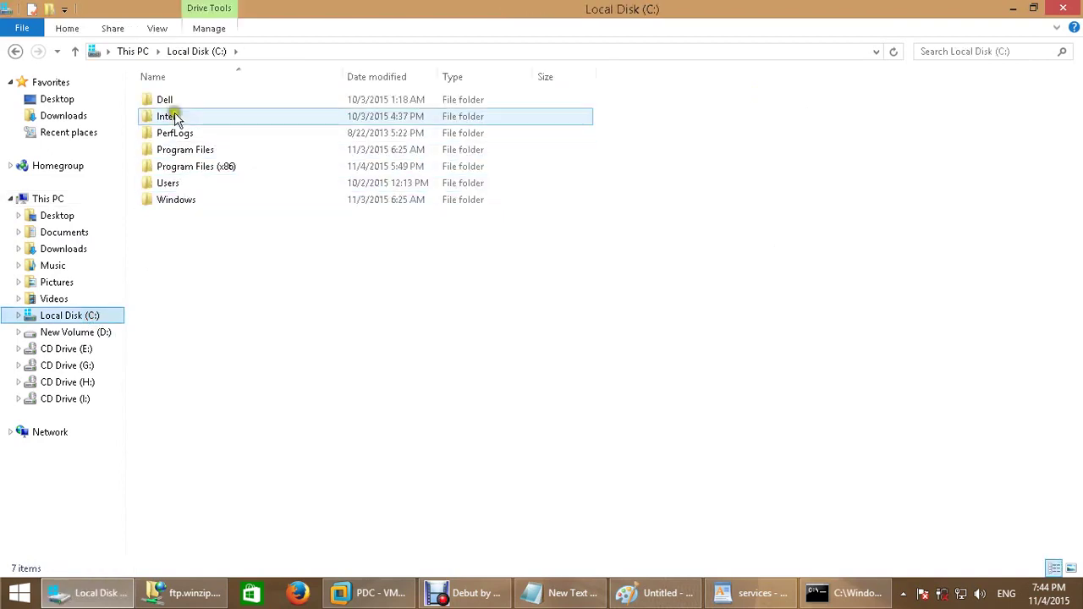
pyautogui.doubleClick(185, 174)
pyautogui.doubleClick(181, 99)
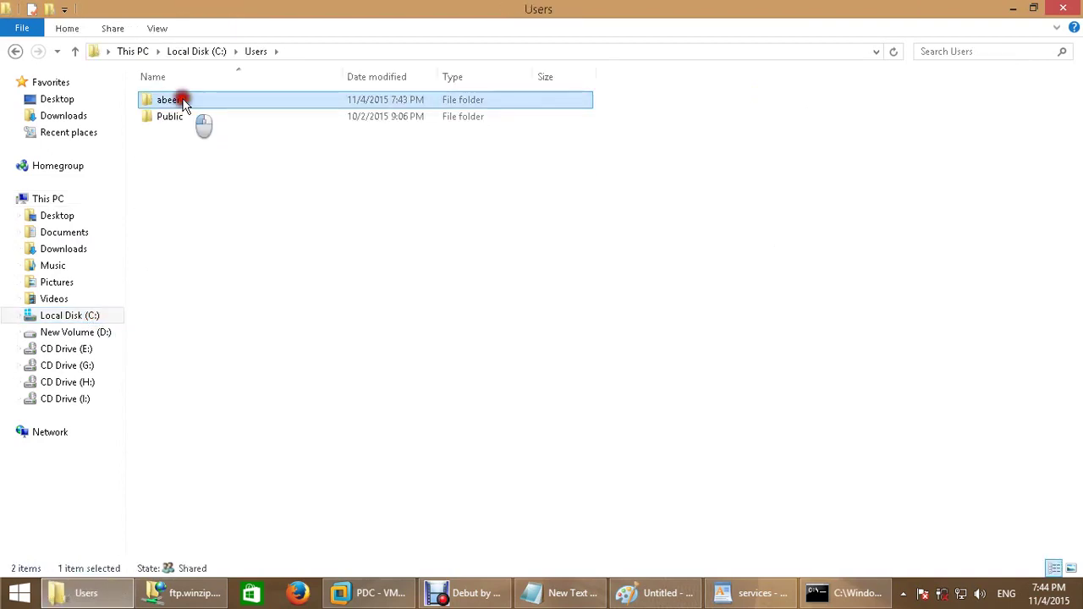
# Delete the downloaded welcome.msg from the user's profile folder
pyautogui.click(190, 335)
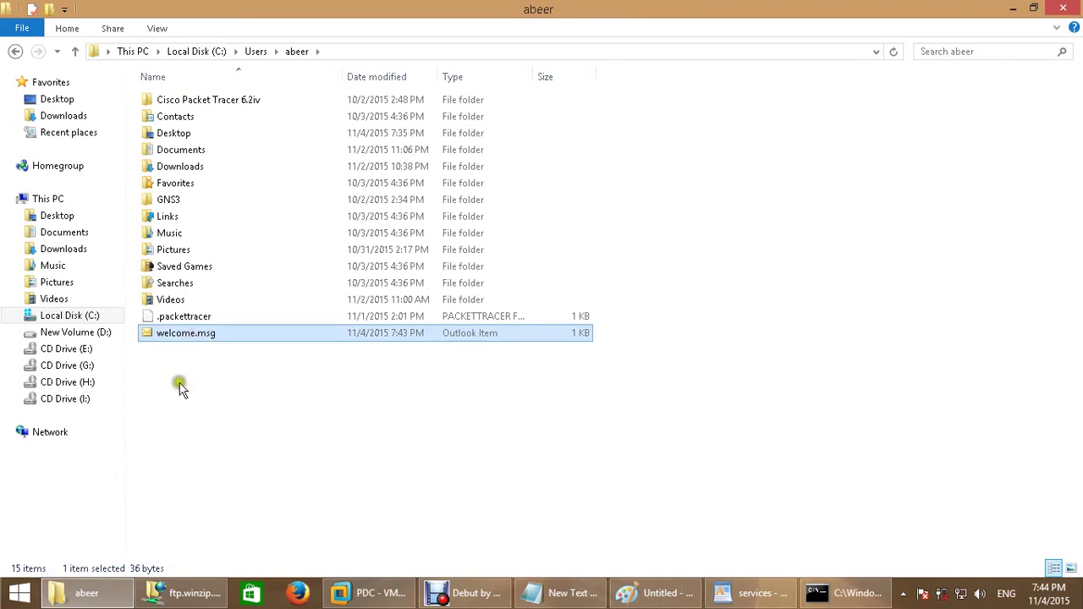
pyautogui.rightClick(163, 345)
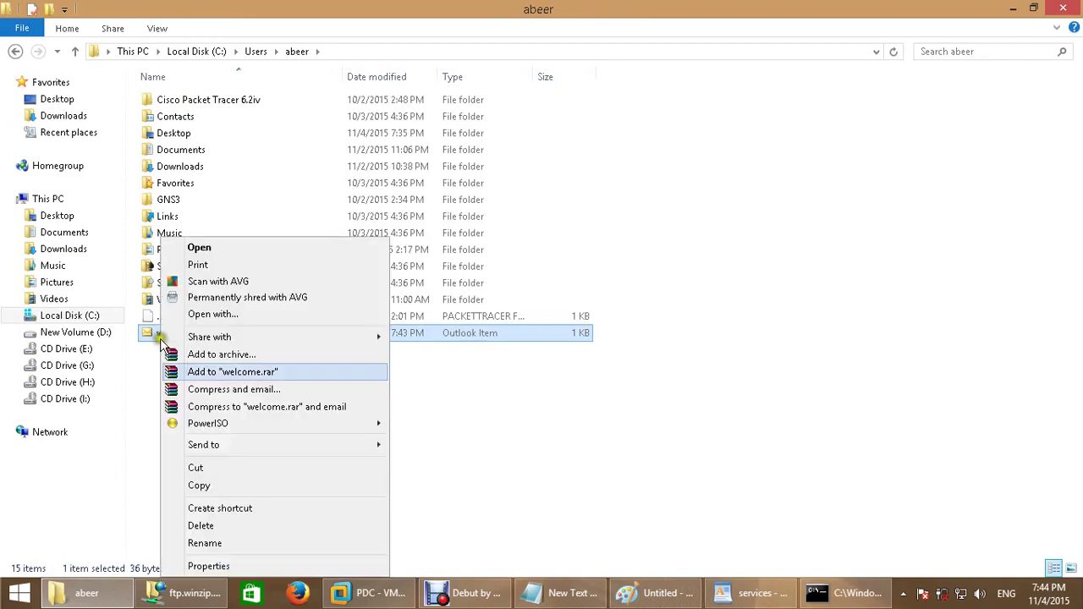
pyautogui.click(226, 519)
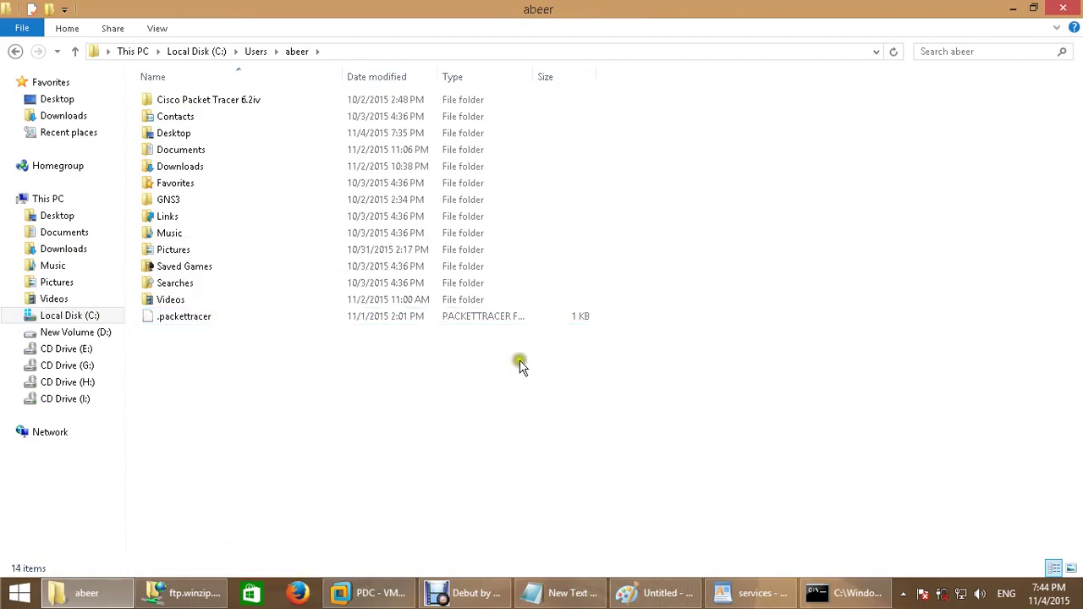
# Switch to the PDC virtual machine in VMware Workstation and enter the administrator account's password to unlock it
pyautogui.click(829, 590)
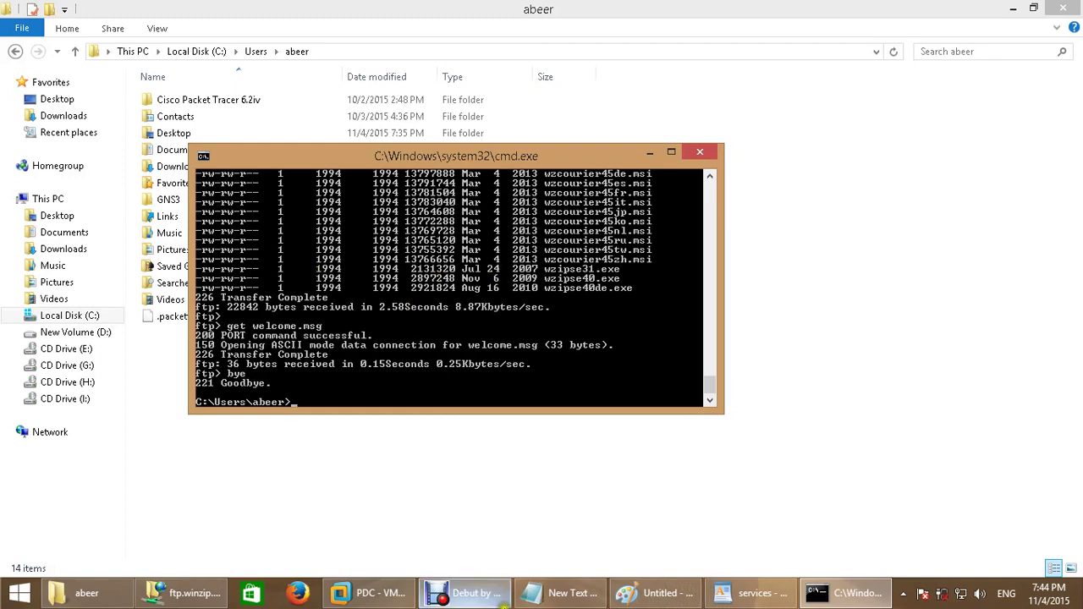
pyautogui.click(368, 592)
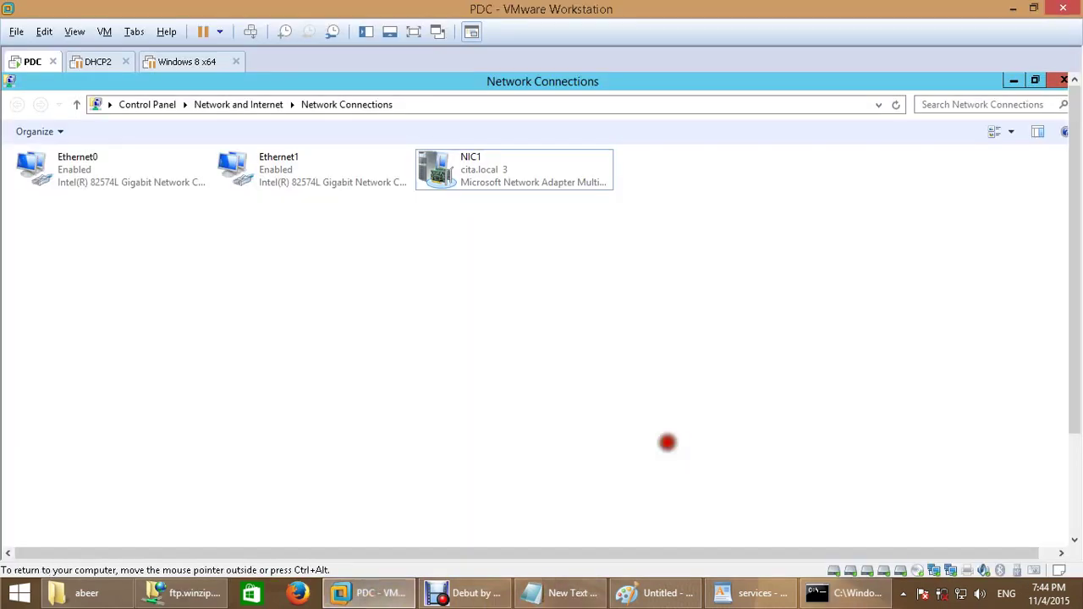
pyautogui.press('ctrl+alt+Insert')
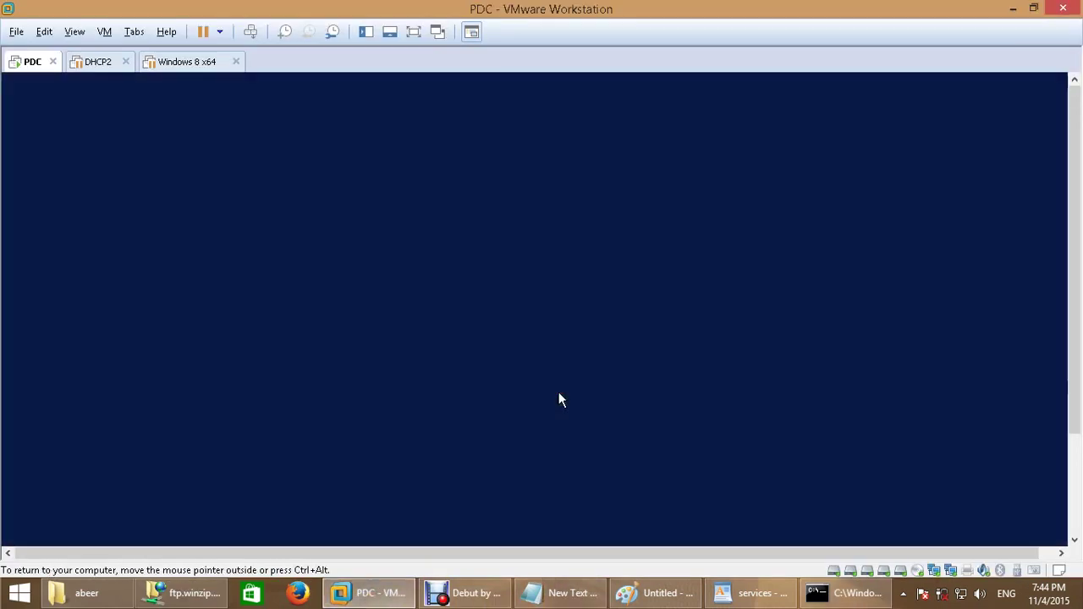
pyautogui.write('••••••')
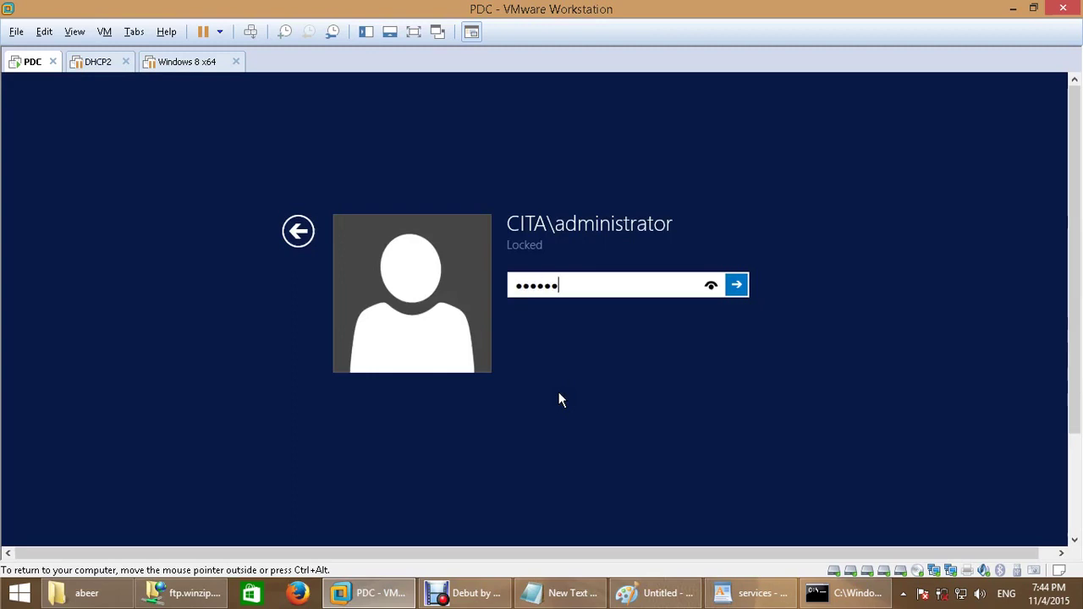
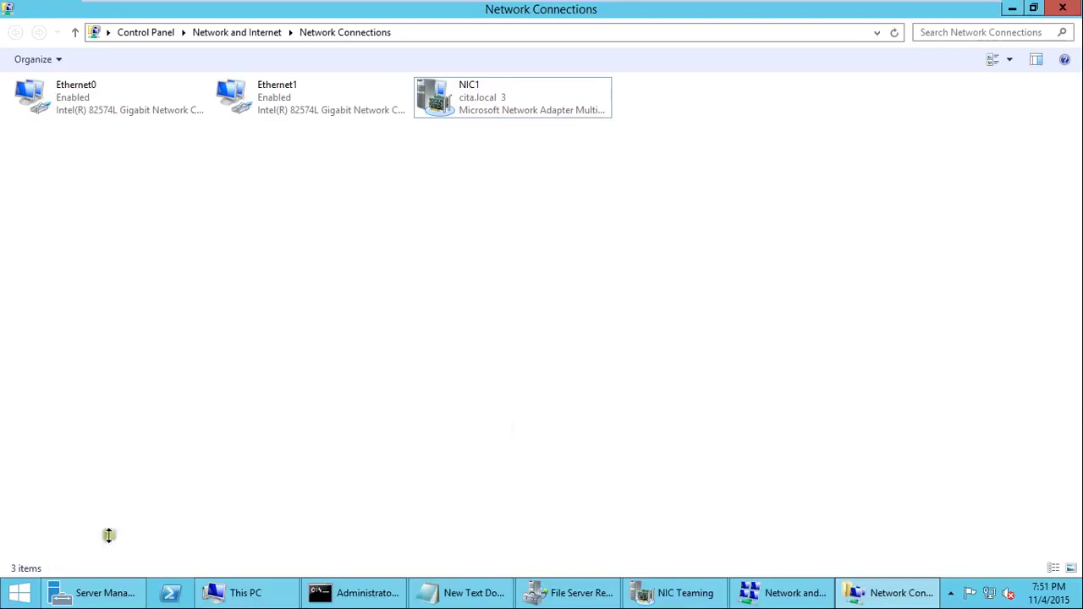
# Open Windows Firewall from the Control Panel and go to the settings that turn the firewall on or off
pyautogui.rightClick(13, 595)
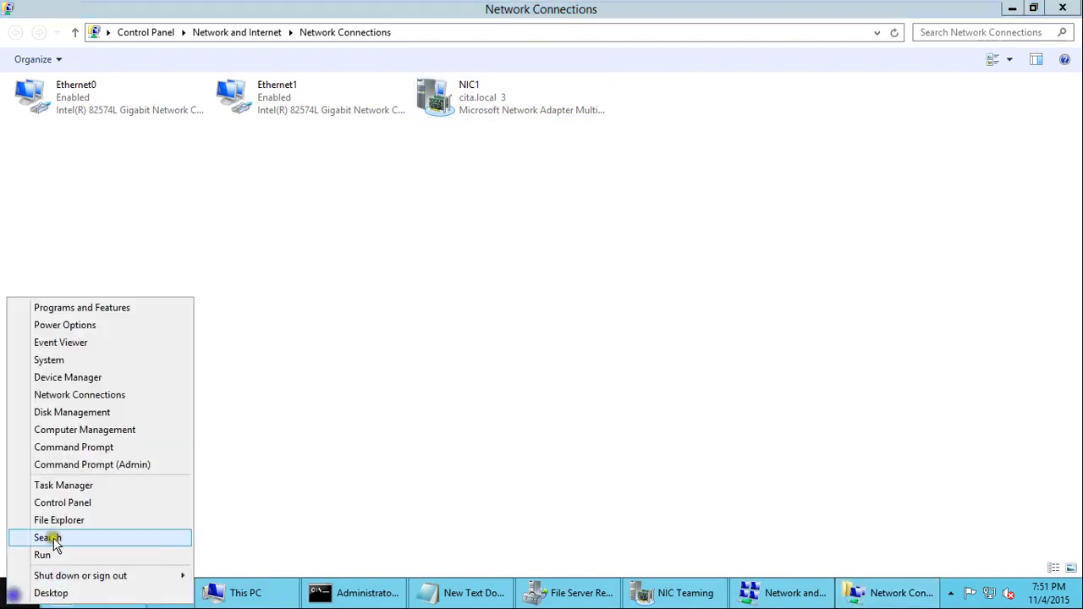
pyautogui.click(76, 487)
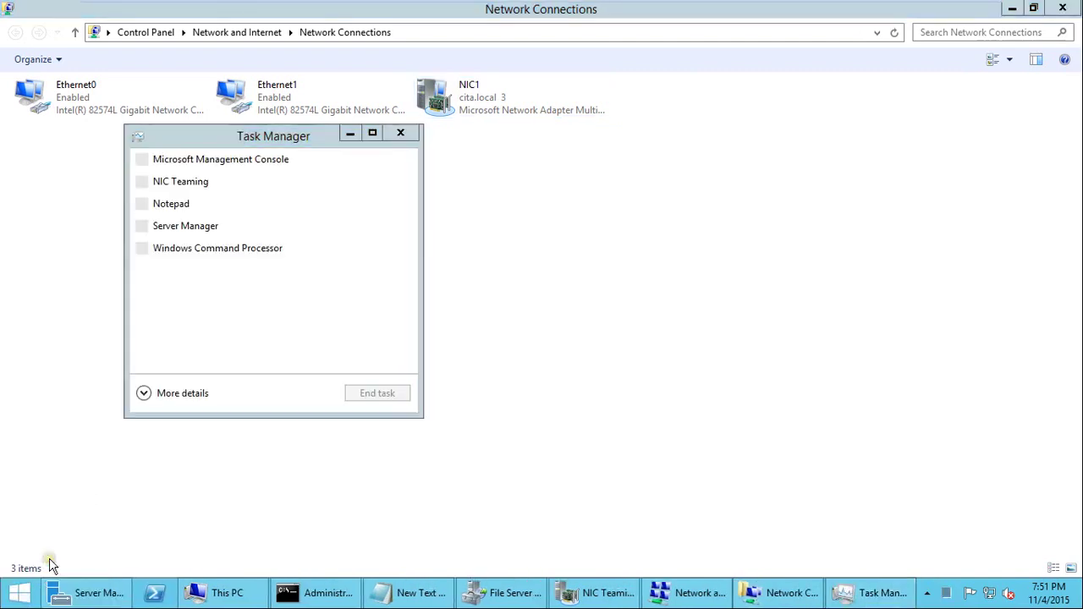
pyautogui.rightClick(21, 598)
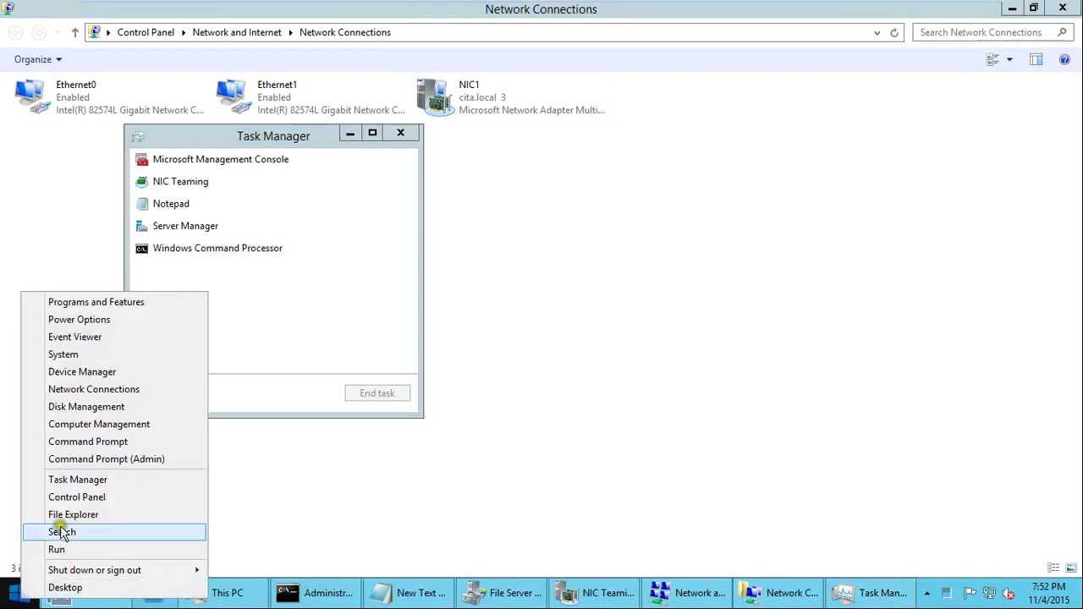
pyautogui.click(77, 501)
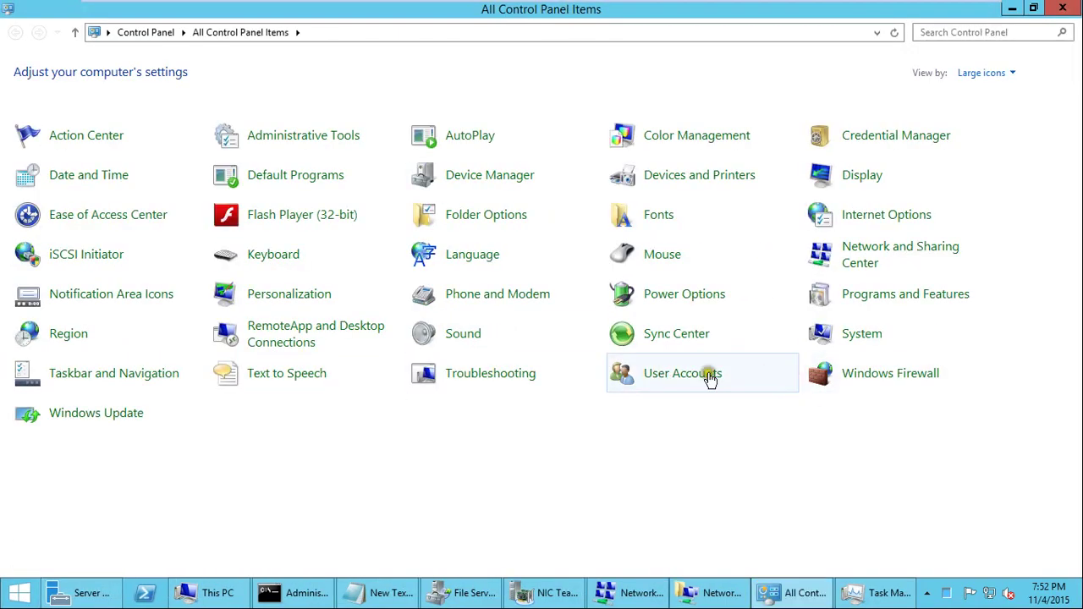
pyautogui.click(865, 379)
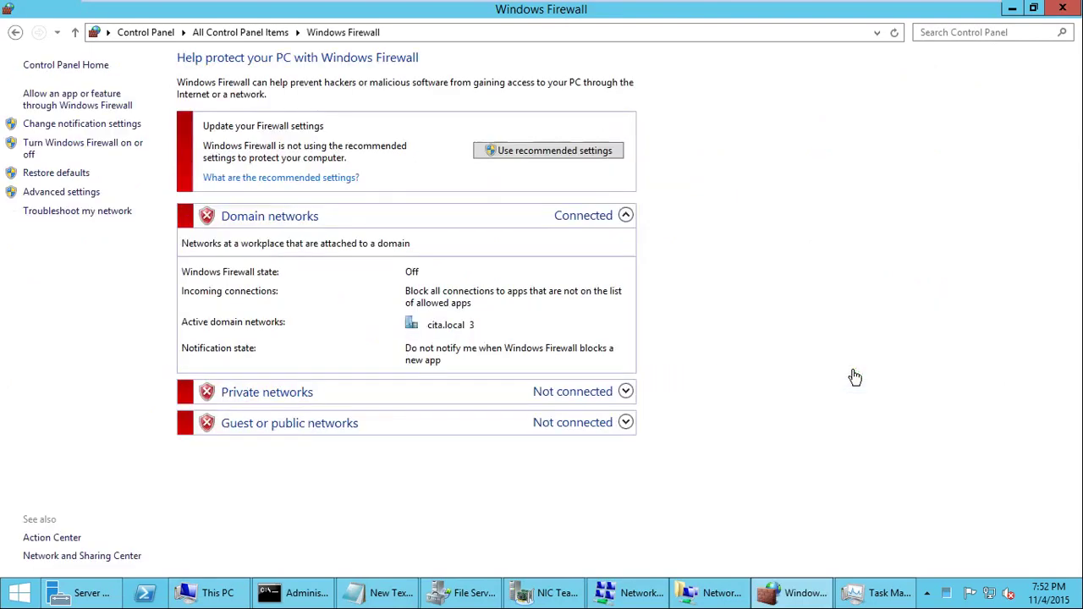
pyautogui.click(47, 148)
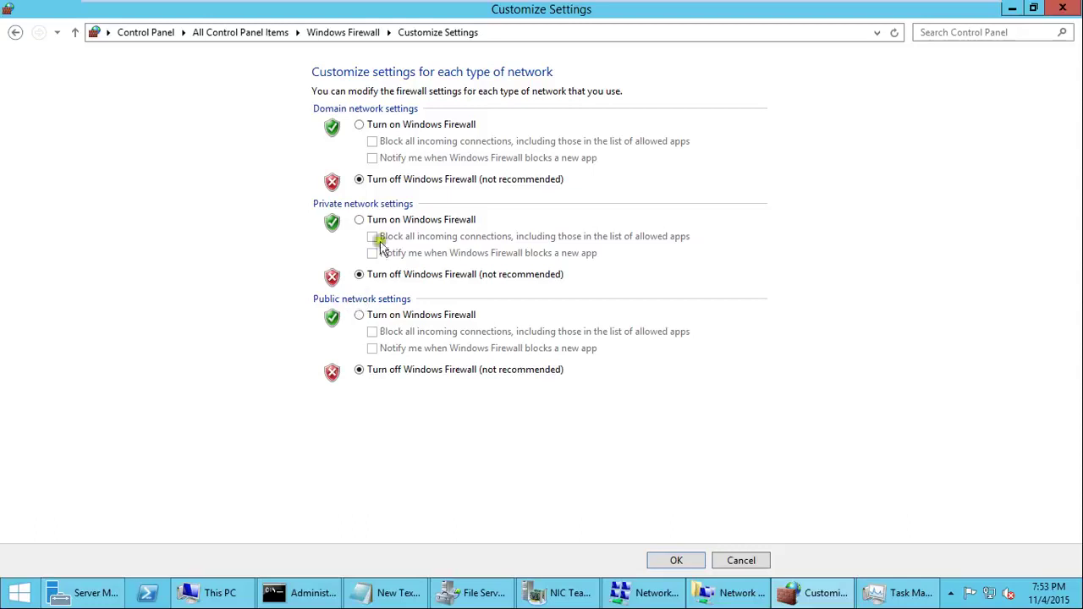
# Turn on Windows Firewall for the domain network with notifications for blocked new apps, leave blocking of all incoming connections off, and apply
pyautogui.click(436, 181)
pyautogui.click(438, 186)
pyautogui.click(401, 125)
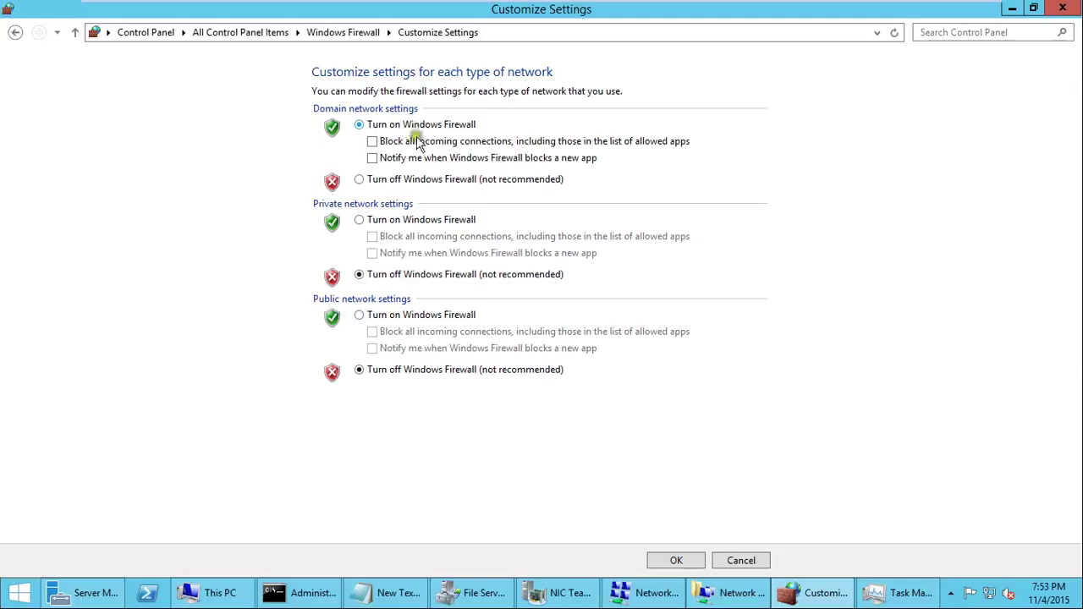
pyautogui.click(373, 125)
pyautogui.click(403, 144)
pyautogui.click(405, 147)
pyautogui.click(396, 160)
pyautogui.click(373, 142)
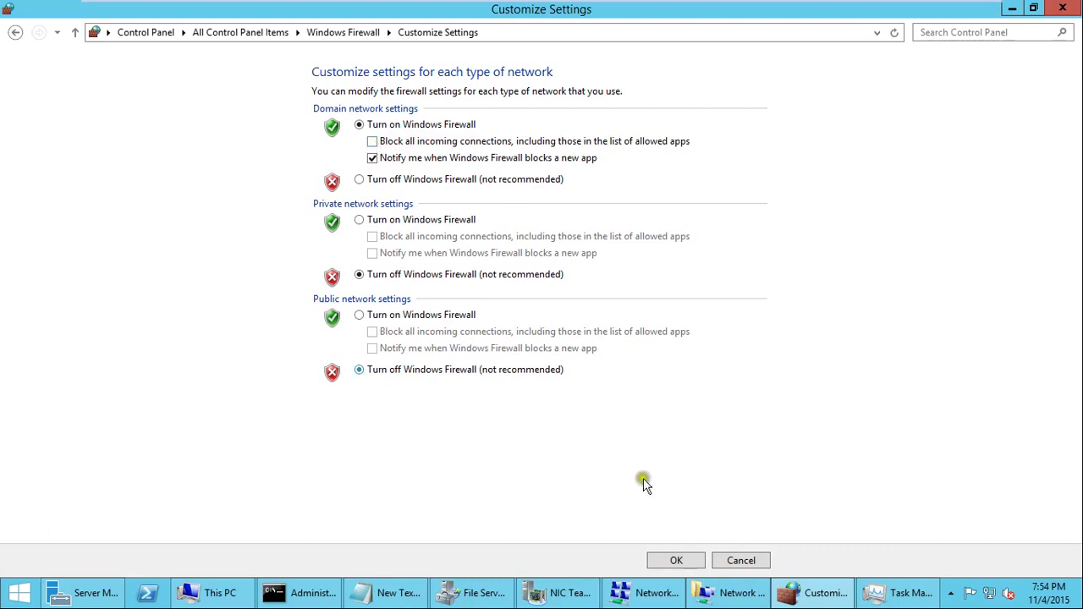
pyautogui.click(682, 561)
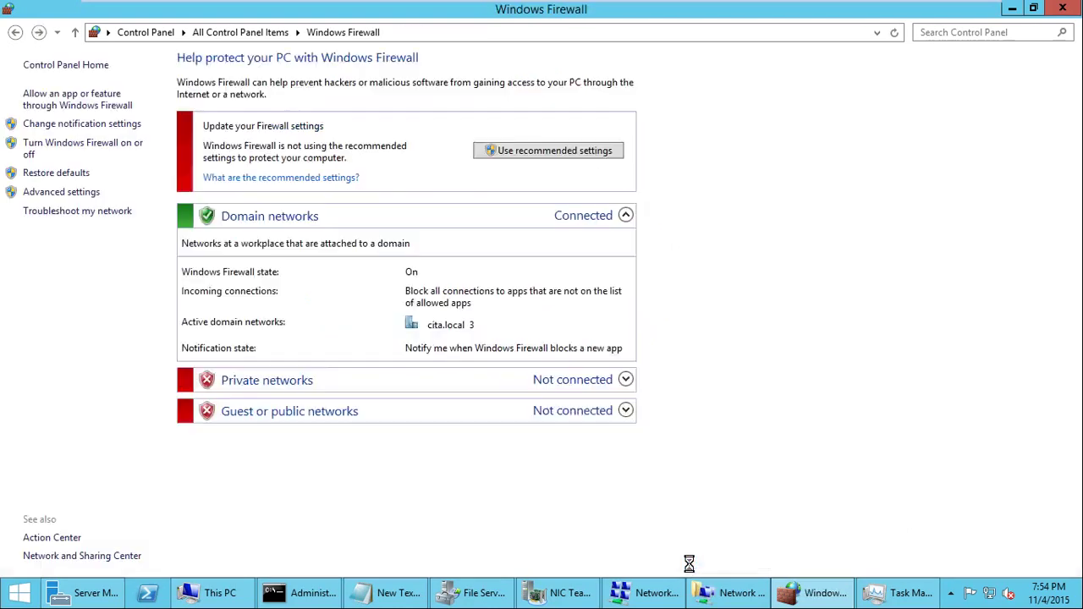
# Open the list of apps allowed through Windows Firewall and examine the BranchCache and Core Networking entries
pyautogui.click(88, 105)
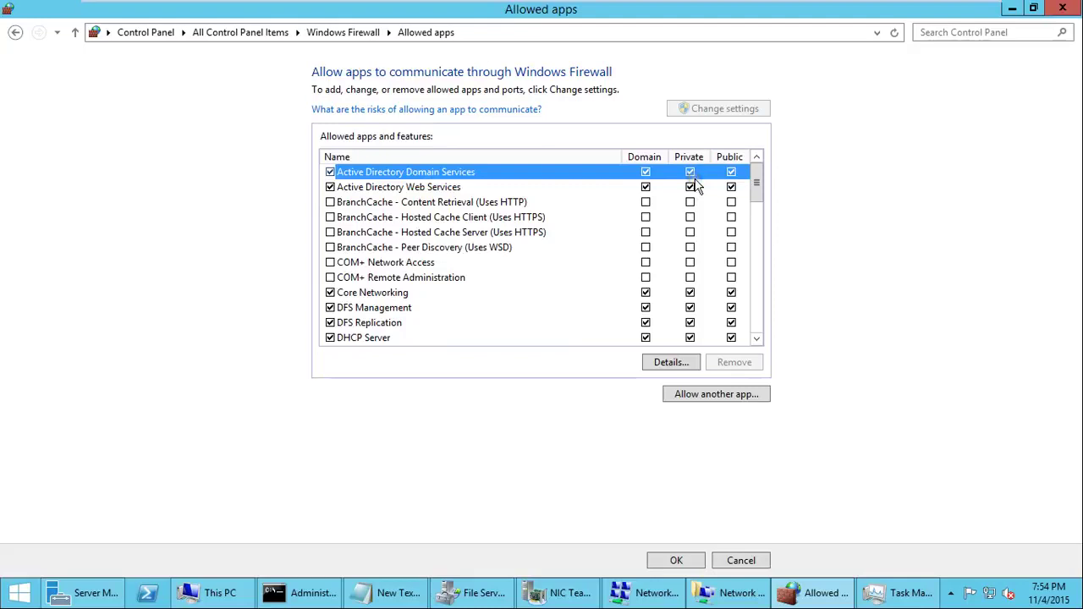
pyautogui.click(507, 203)
pyautogui.click(525, 233)
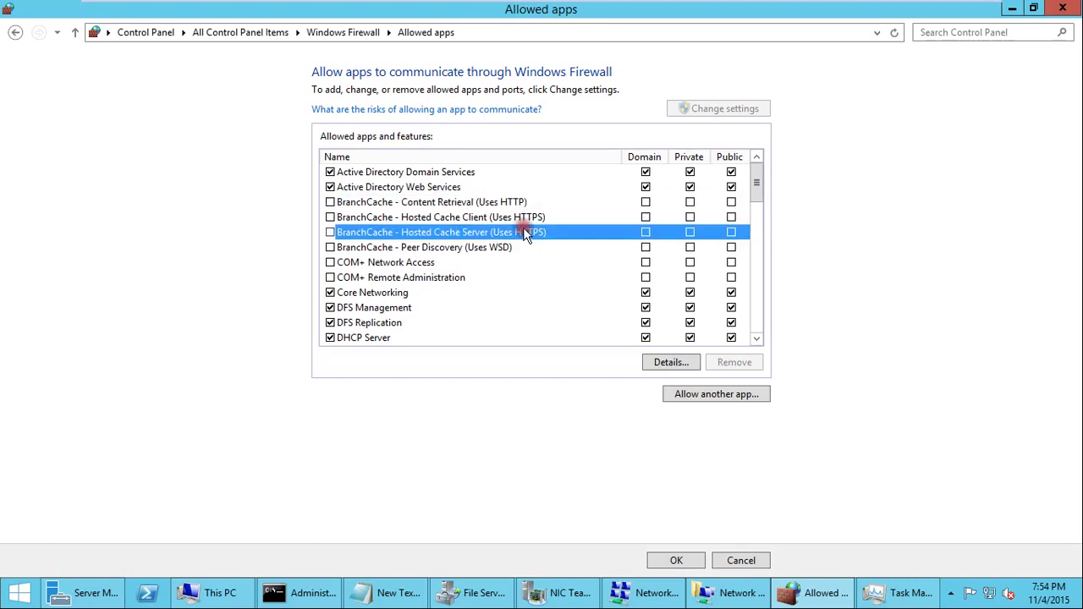
pyautogui.click(380, 294)
pyautogui.click(755, 337)
pyautogui.click(755, 338)
pyautogui.click(755, 339)
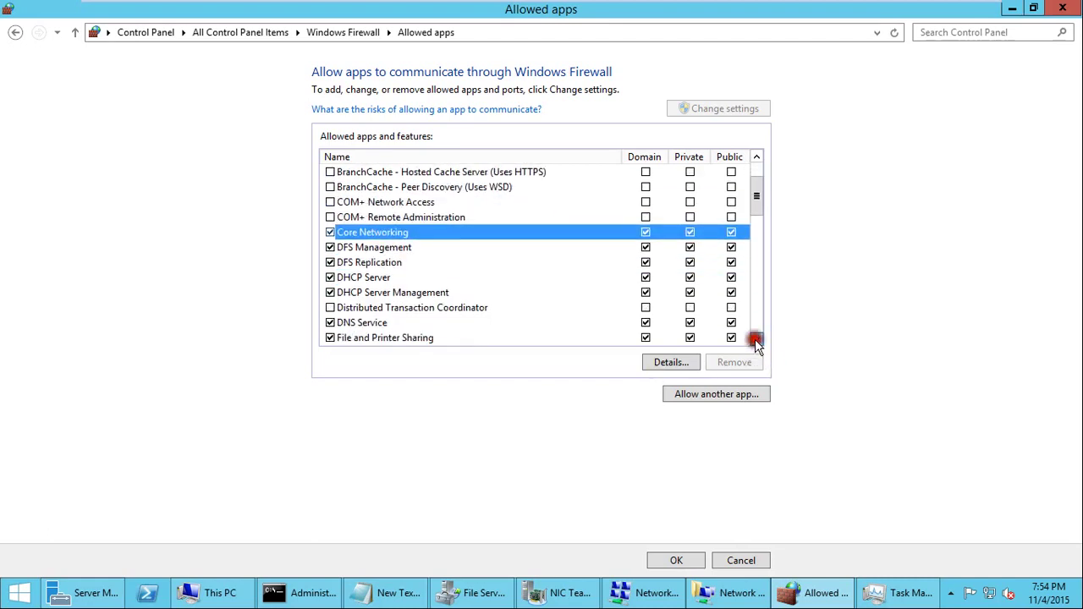
pyautogui.click(756, 338)
pyautogui.click(755, 338)
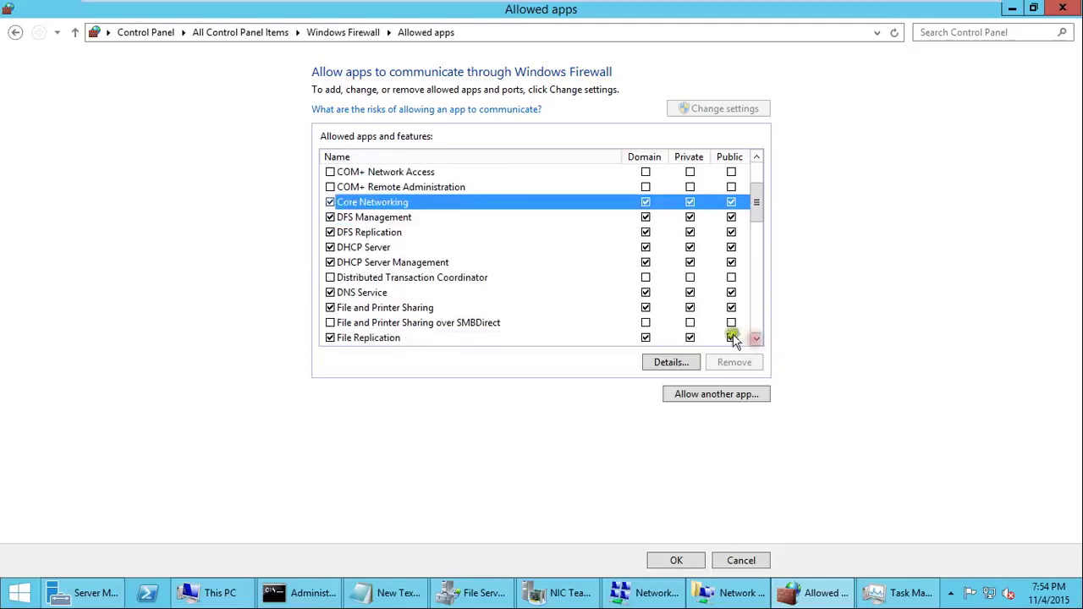
# Examine the DFS Management, DFS Replication, DHCP Server, Distributed Transaction Coordinator and Kerberos Key Distribution Center entries among the allowed apps
pyautogui.click(374, 218)
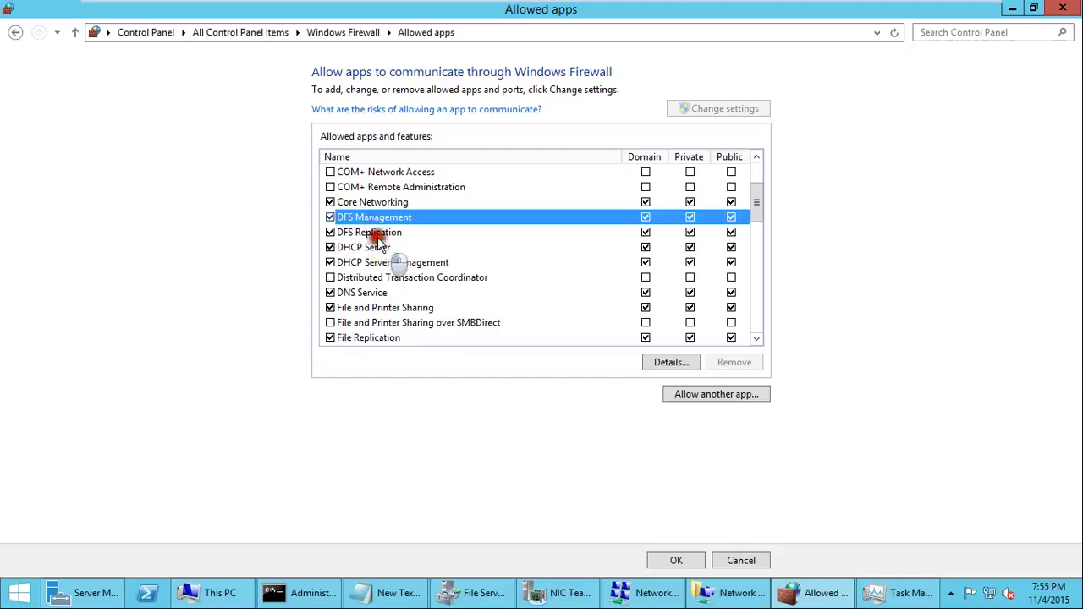
pyautogui.click(377, 234)
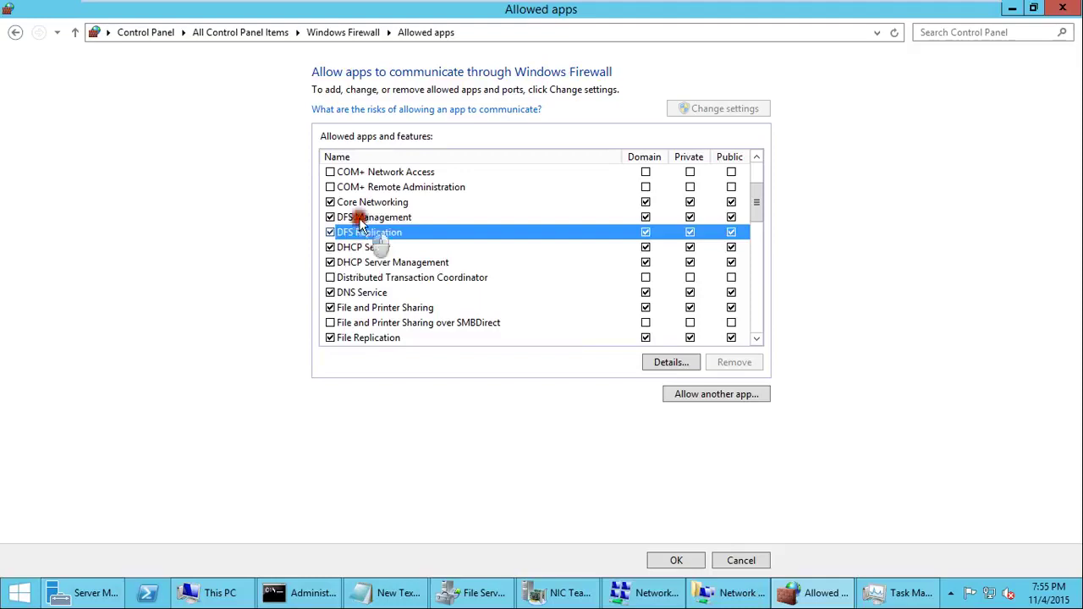
pyautogui.click(359, 217)
pyautogui.click(369, 236)
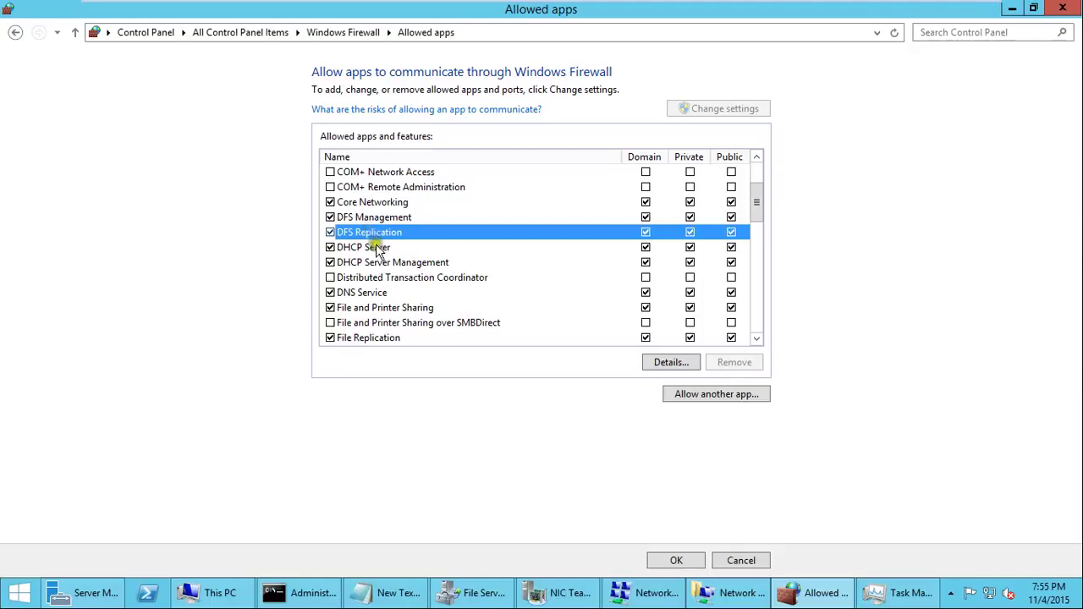
pyautogui.click(375, 246)
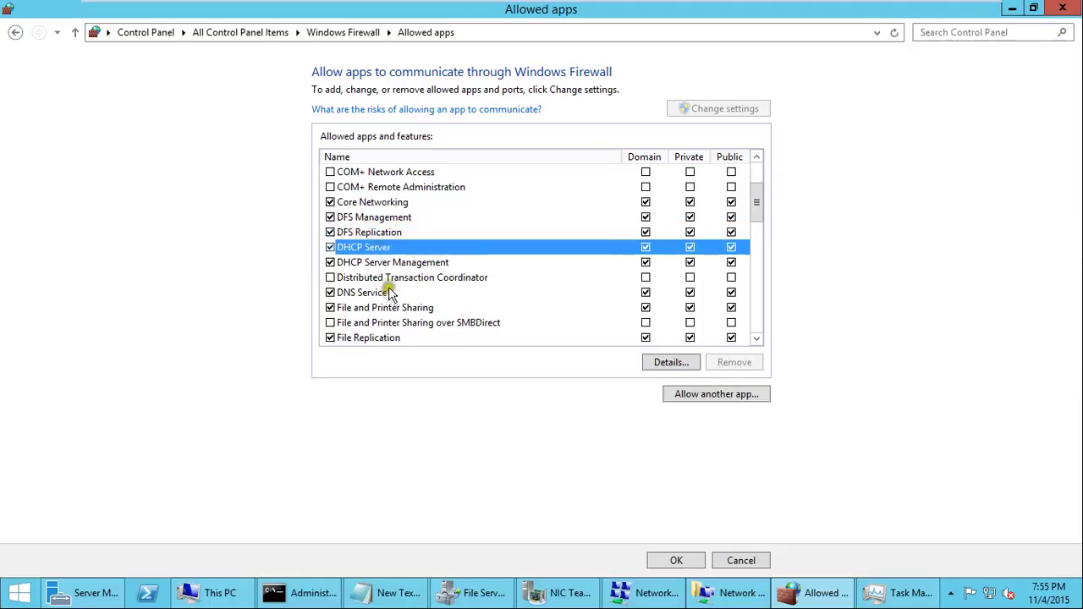
pyautogui.click(407, 277)
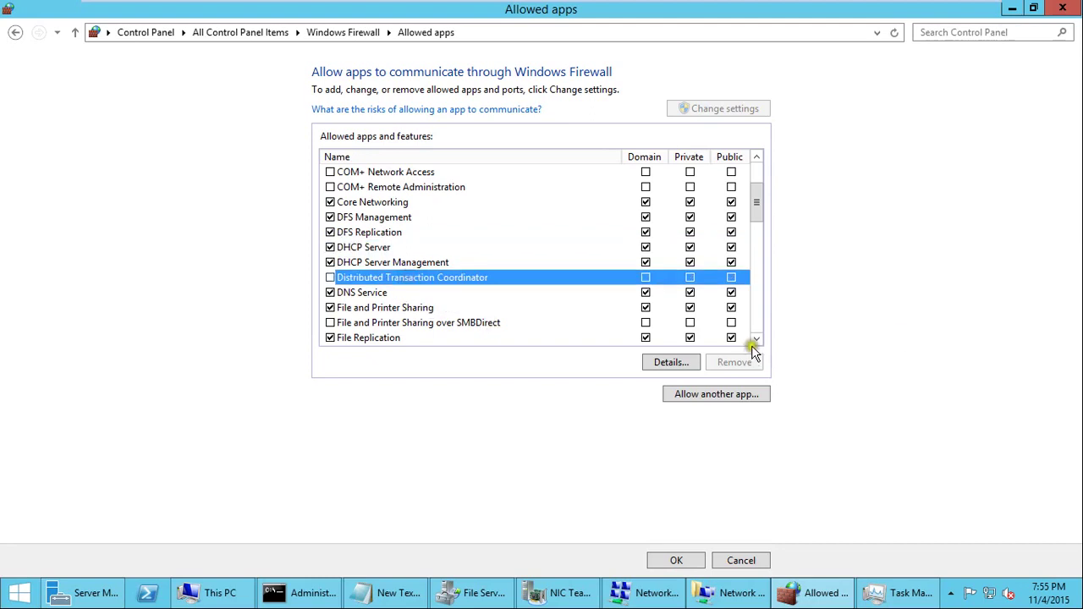
pyautogui.moveTo(754, 340); pyautogui.dragTo(754, 339)
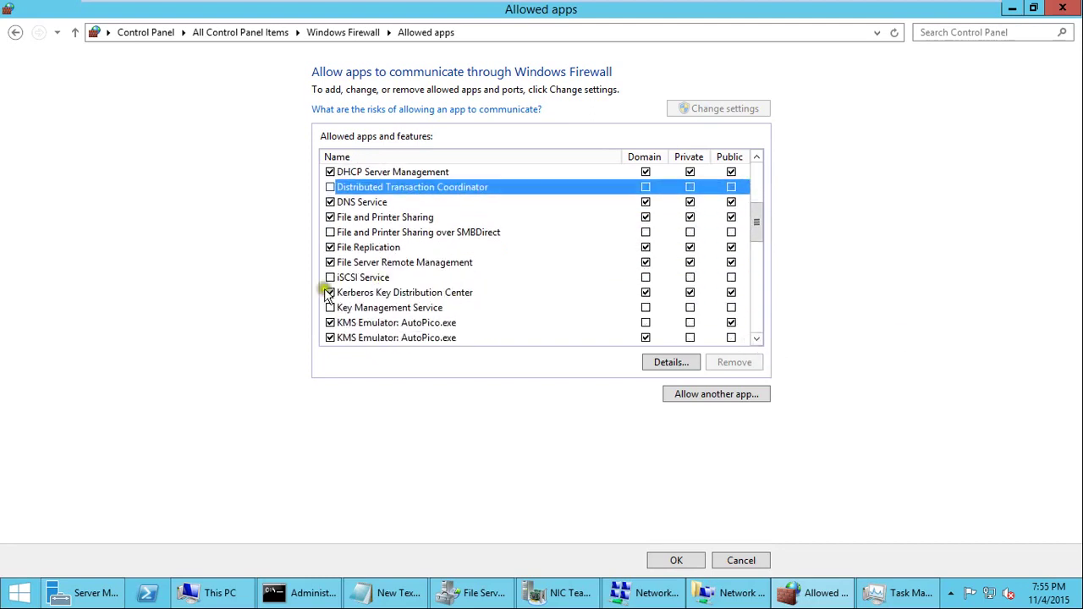
pyautogui.click(366, 297)
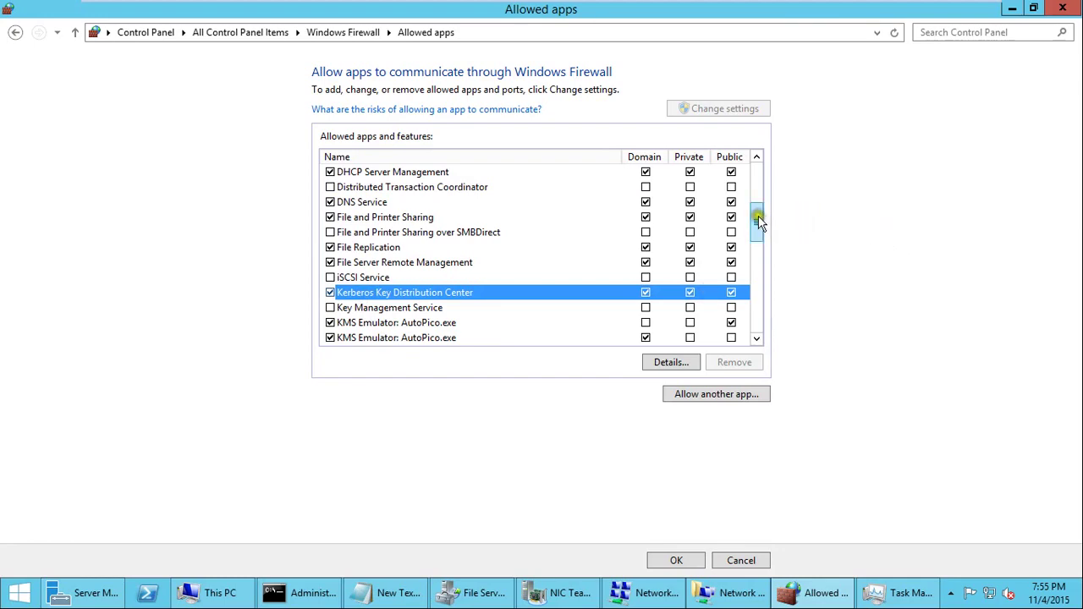
# View the details of the Core Networking entry, read its description, and close them
pyautogui.moveTo(757, 220); pyautogui.dragTo(753, 165)
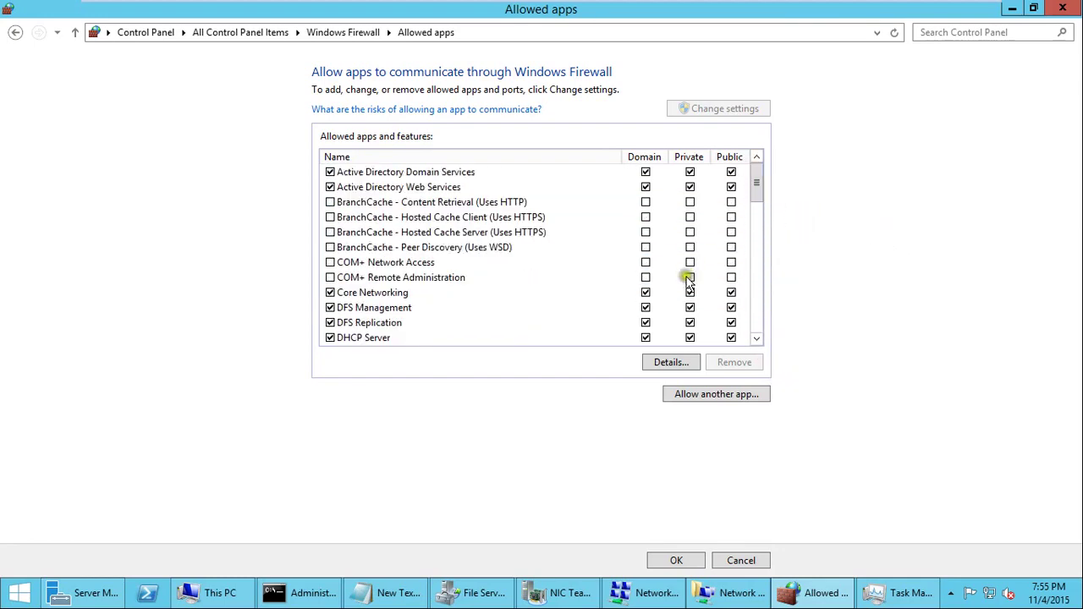
pyautogui.click(390, 293)
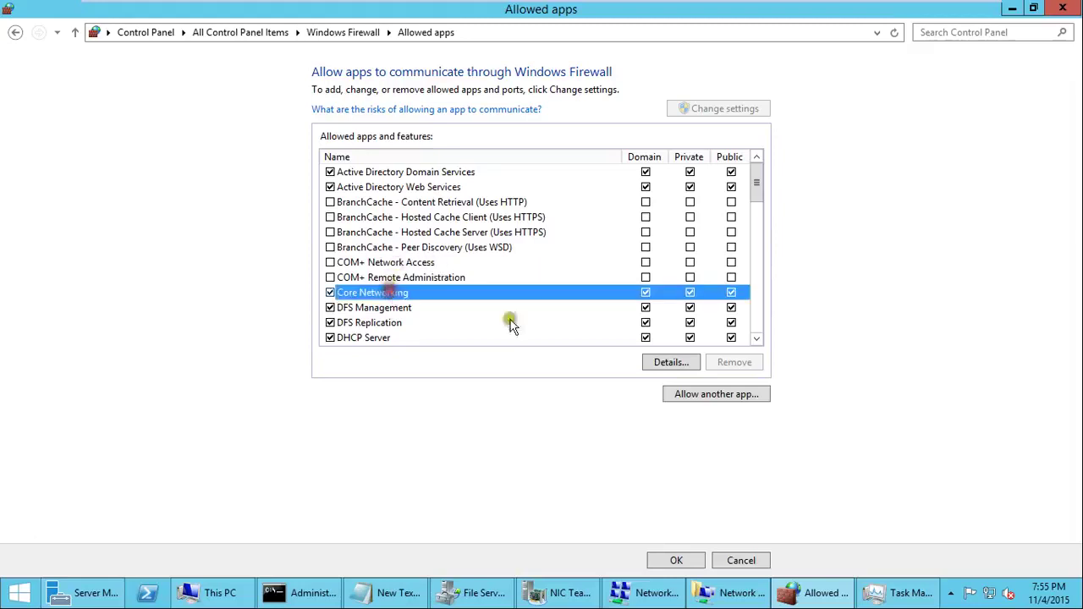
pyautogui.click(696, 364)
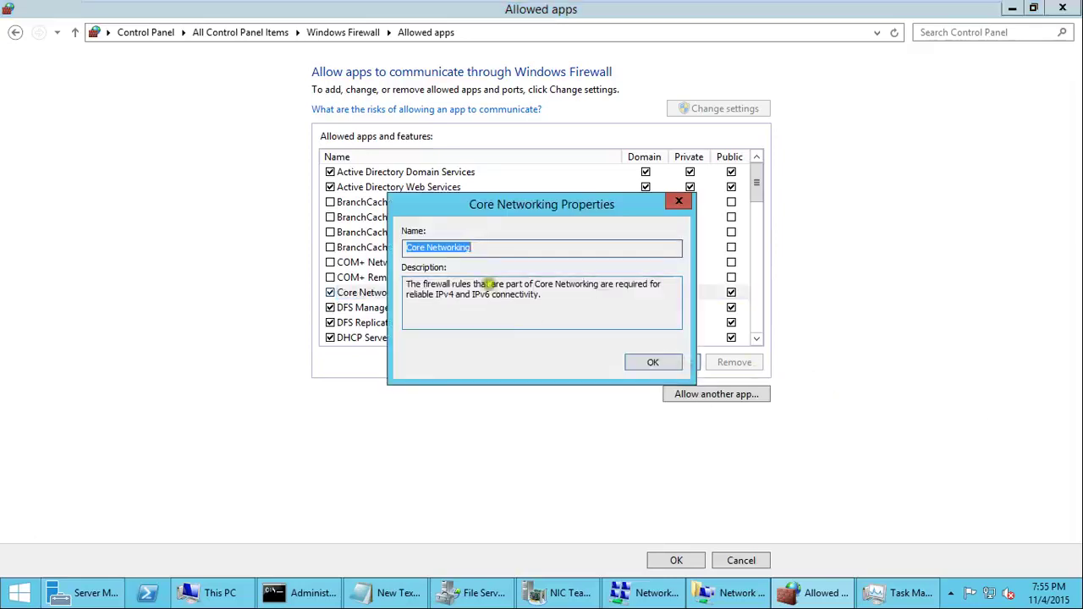
pyautogui.moveTo(489, 284); pyautogui.dragTo(561, 314)
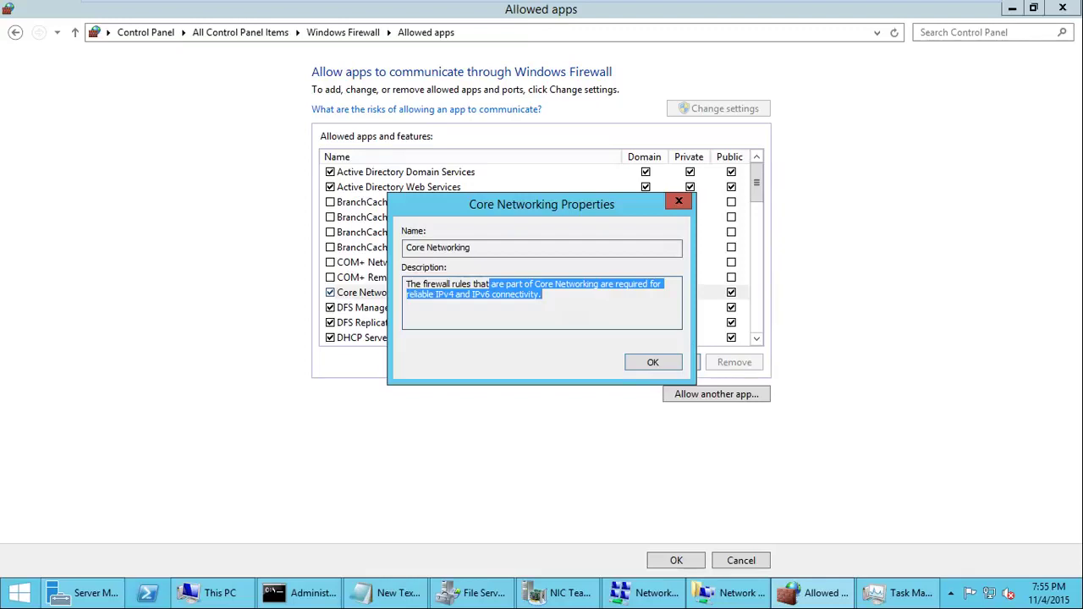
pyautogui.click(643, 360)
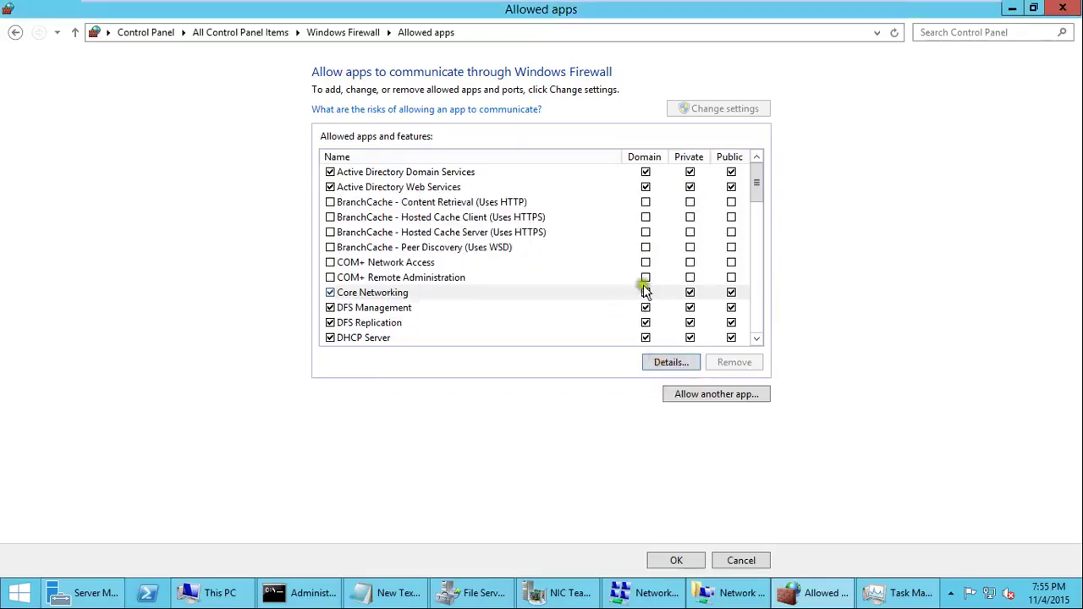
# Look through the apps that can be added to the allowed list and the file types offered when browsing, then cancel without adding any
pyautogui.click(743, 395)
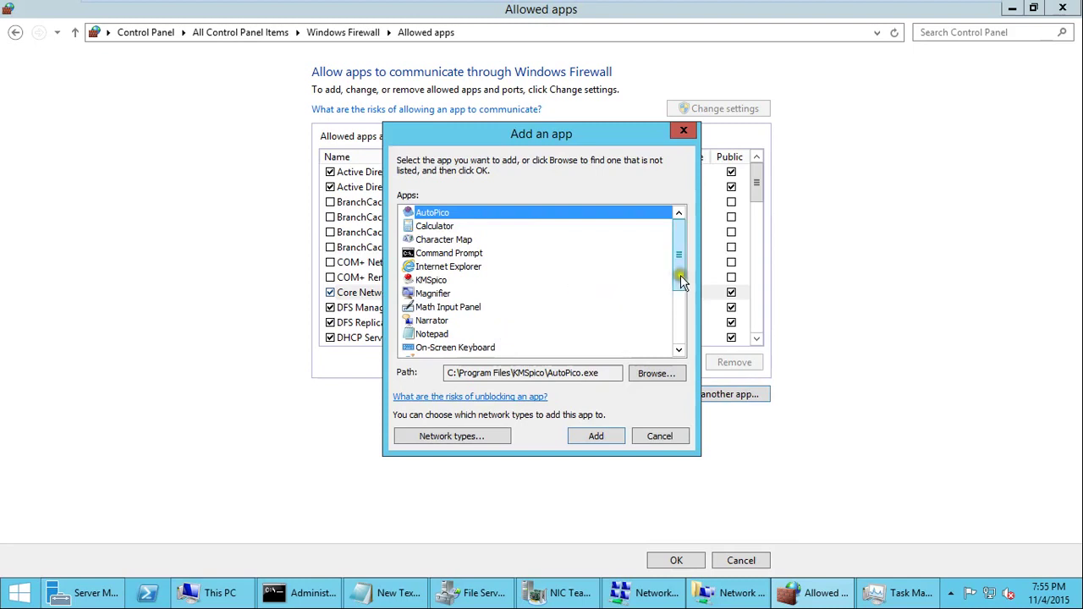
pyautogui.moveTo(682, 281); pyautogui.dragTo(686, 333)
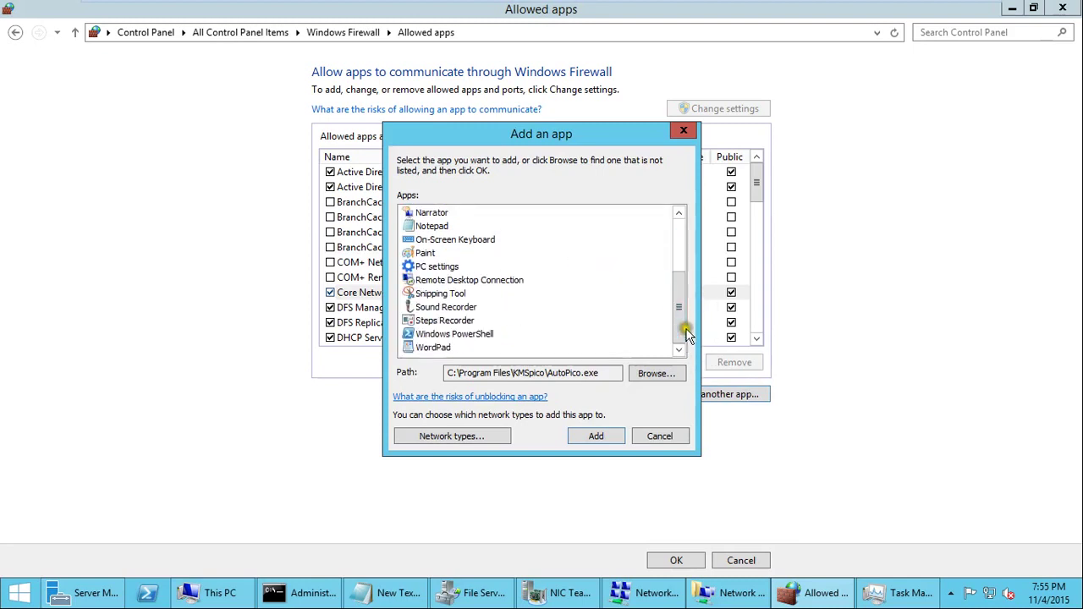
pyautogui.click(651, 375)
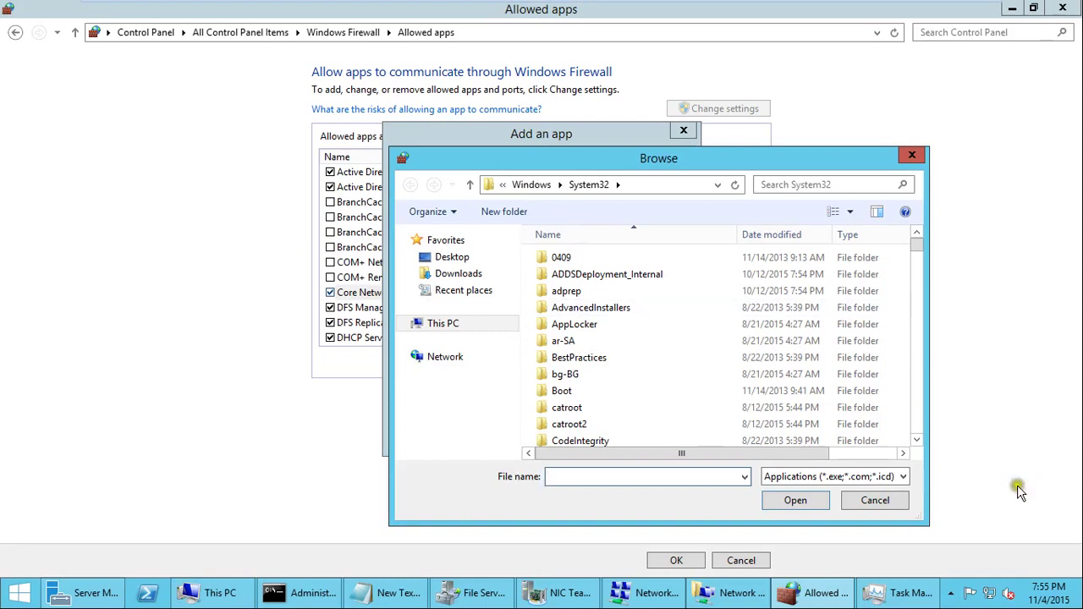
pyautogui.click(898, 477)
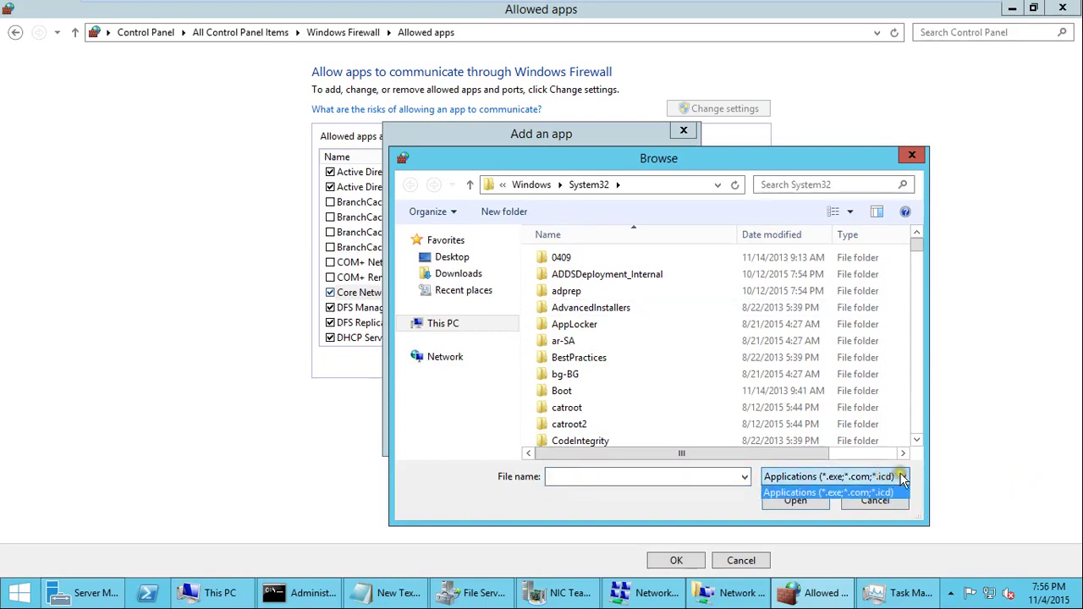
pyautogui.click(900, 478)
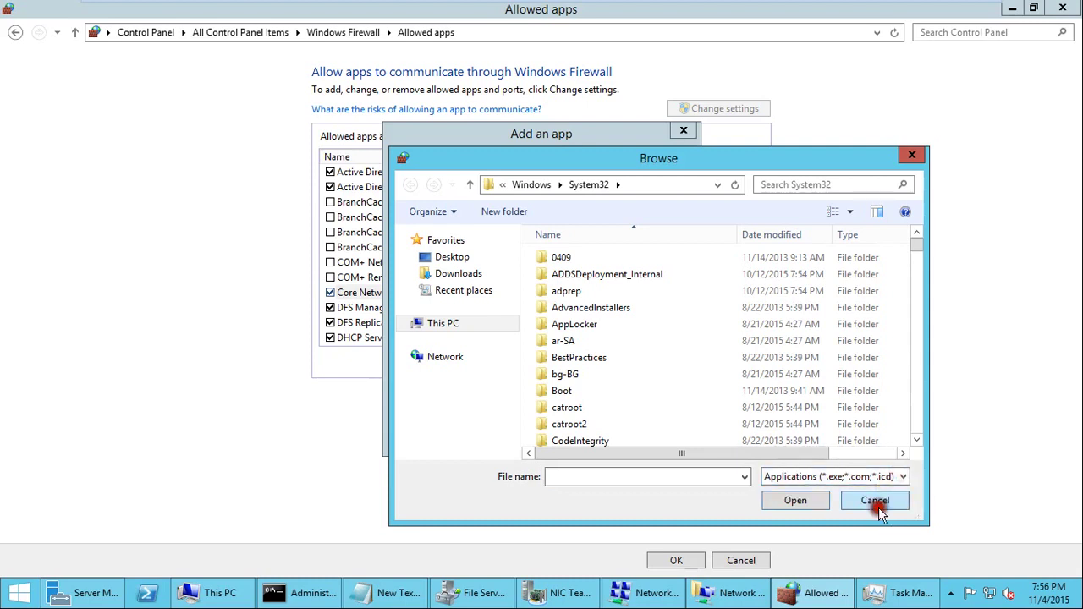
pyautogui.click(876, 503)
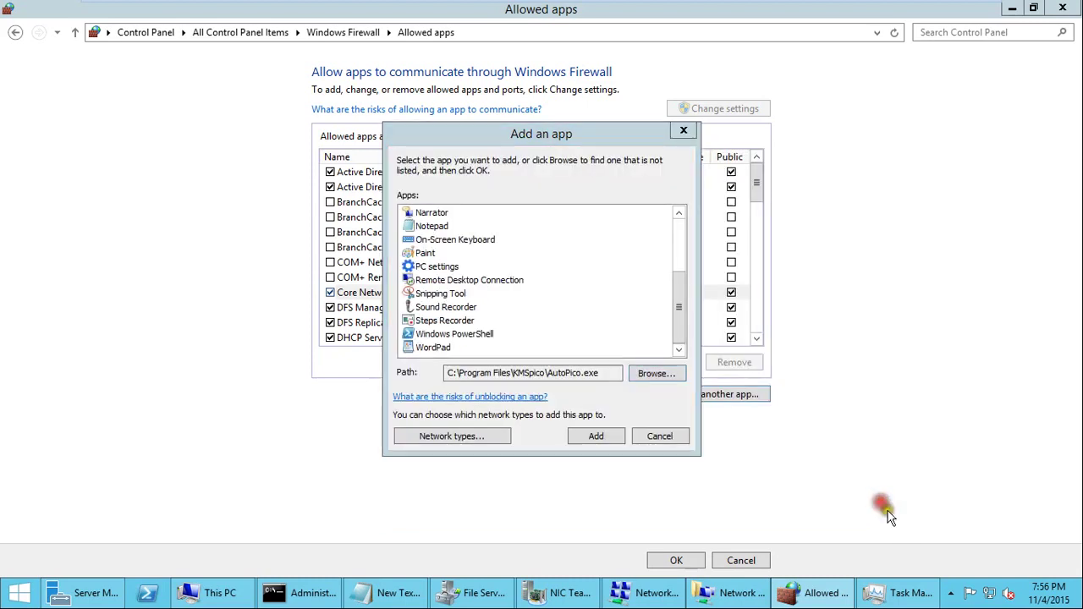
pyautogui.click(660, 438)
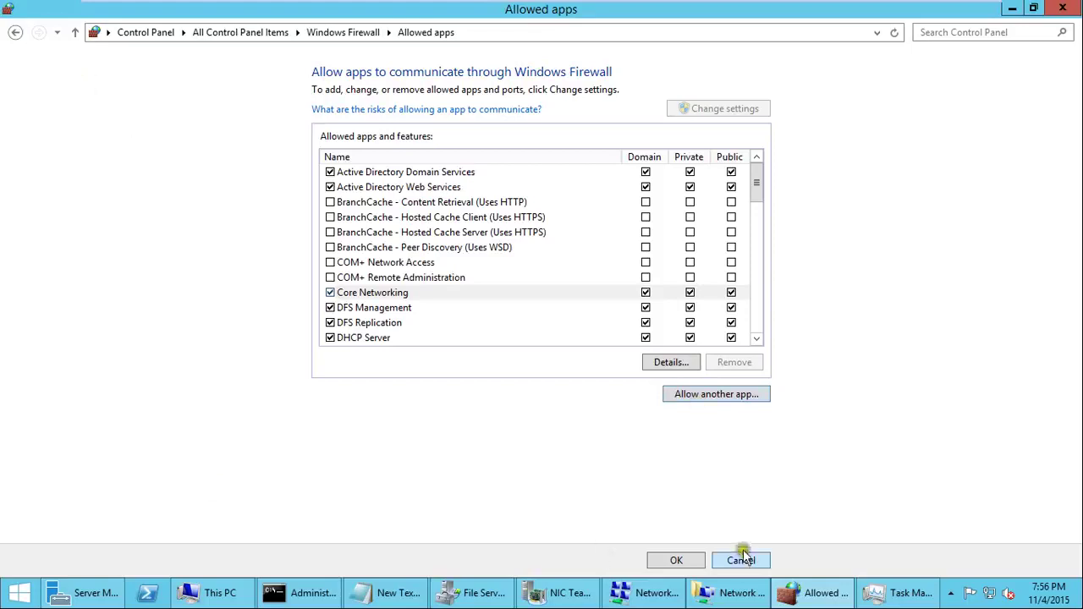
pyautogui.click(714, 559)
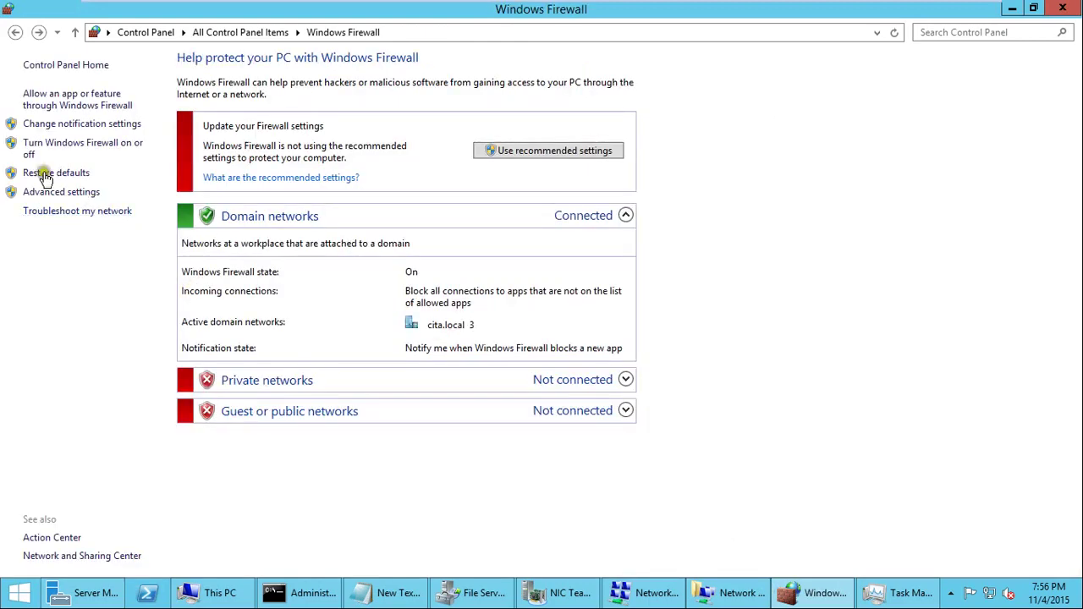
# Check the firewall's notification settings, return, and open the advanced firewall settings in a maximized window
pyautogui.click(50, 125)
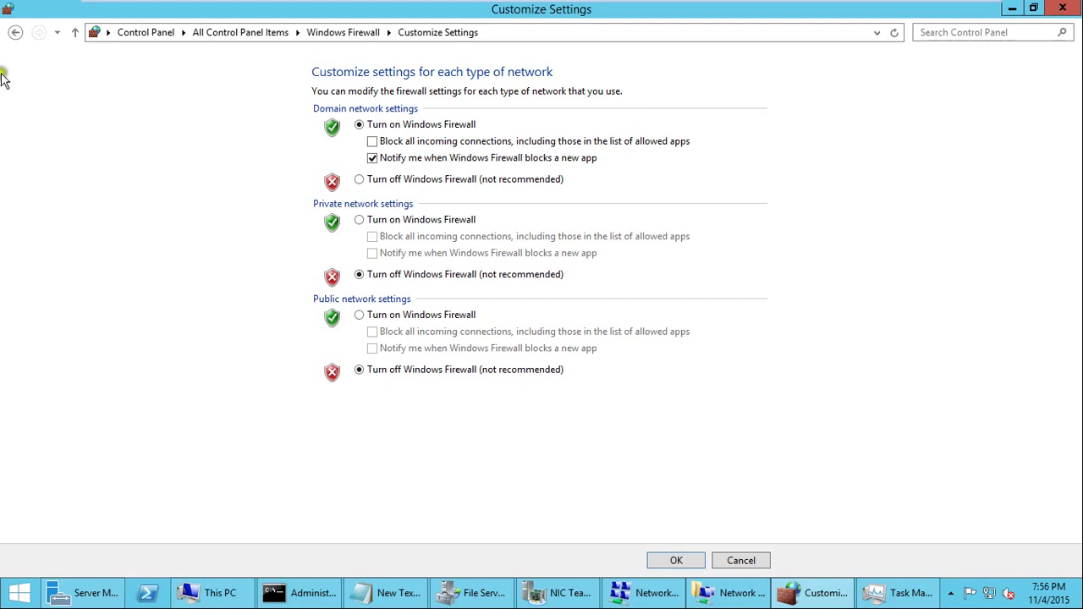
pyautogui.click(15, 33)
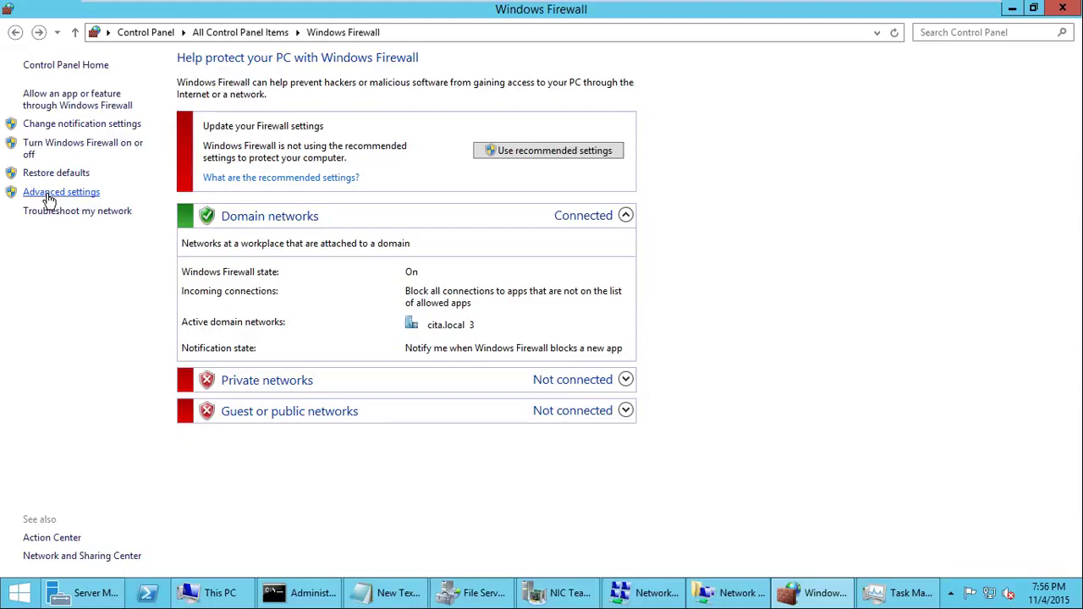
pyautogui.click(48, 197)
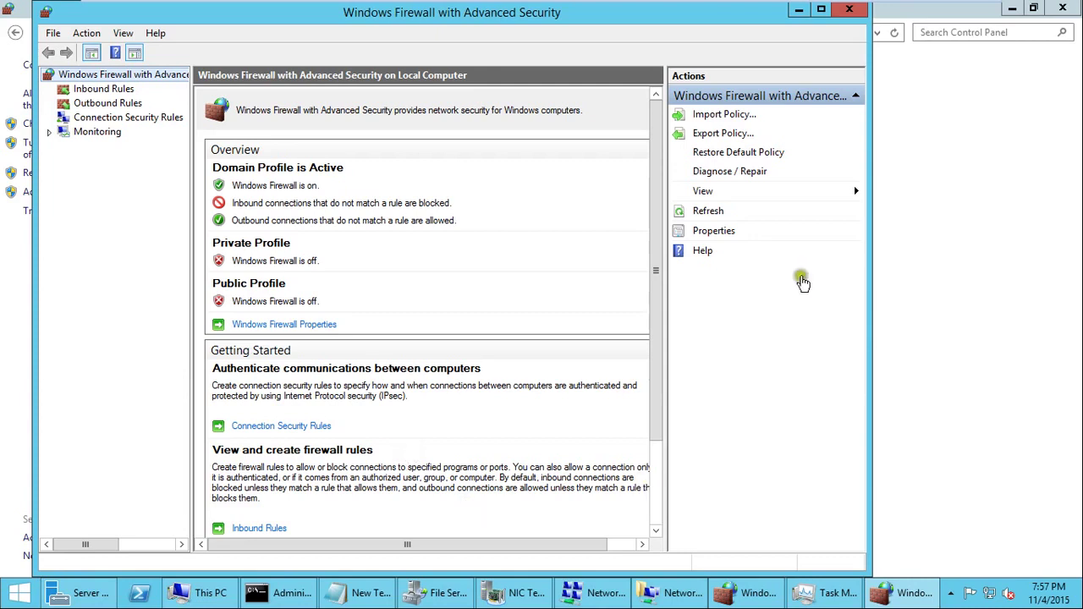
pyautogui.click(820, 10)
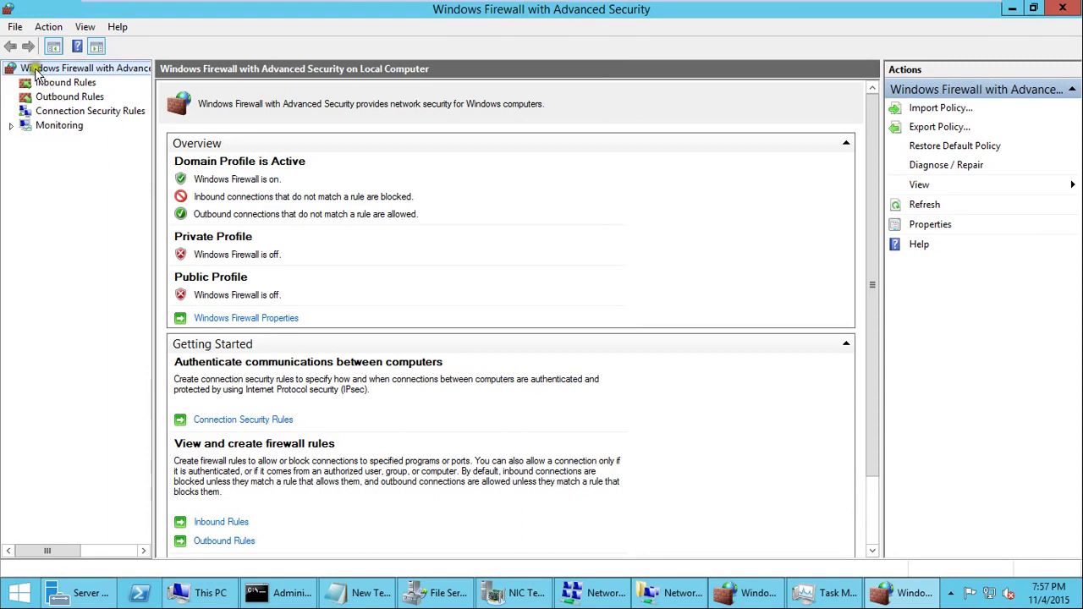
# Review the firewall's inbound rules and look through the outbound rules down to the end of the list
pyautogui.click(67, 84)
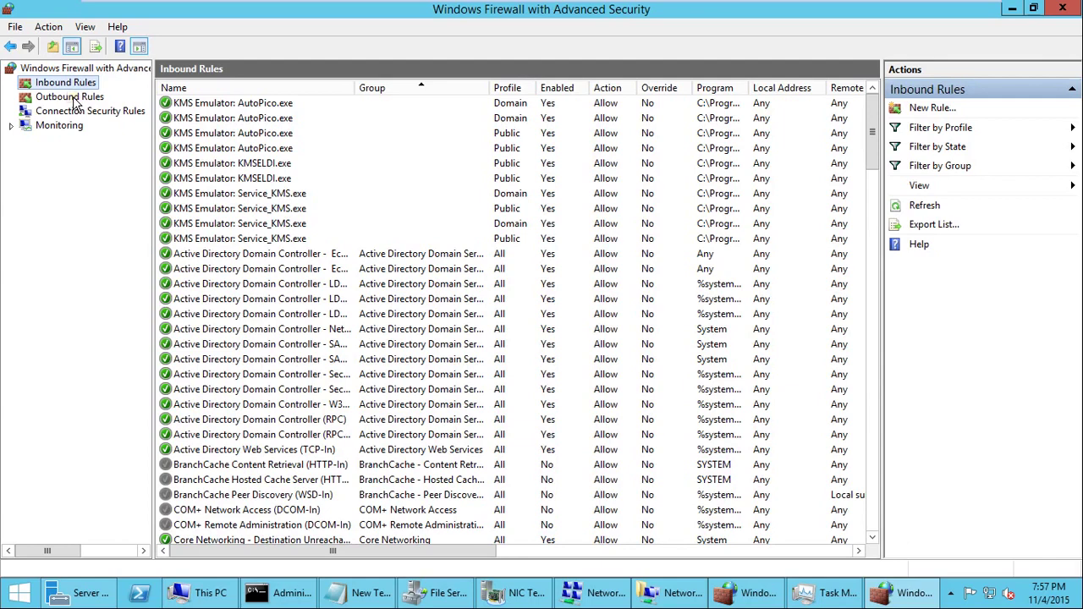
pyautogui.click(71, 100)
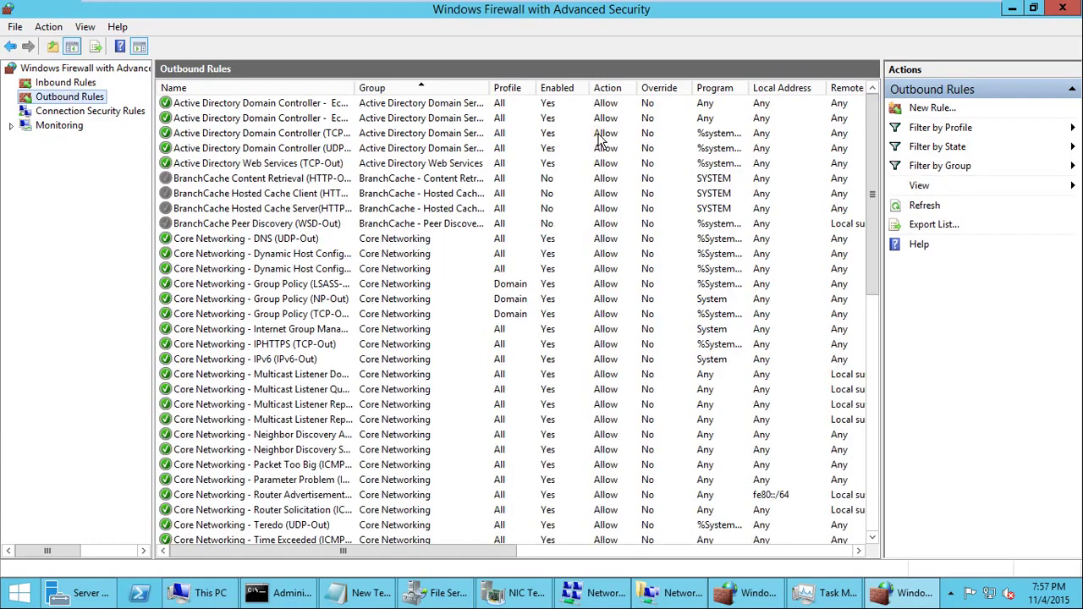
pyautogui.moveTo(871, 193); pyautogui.dragTo(871, 452)
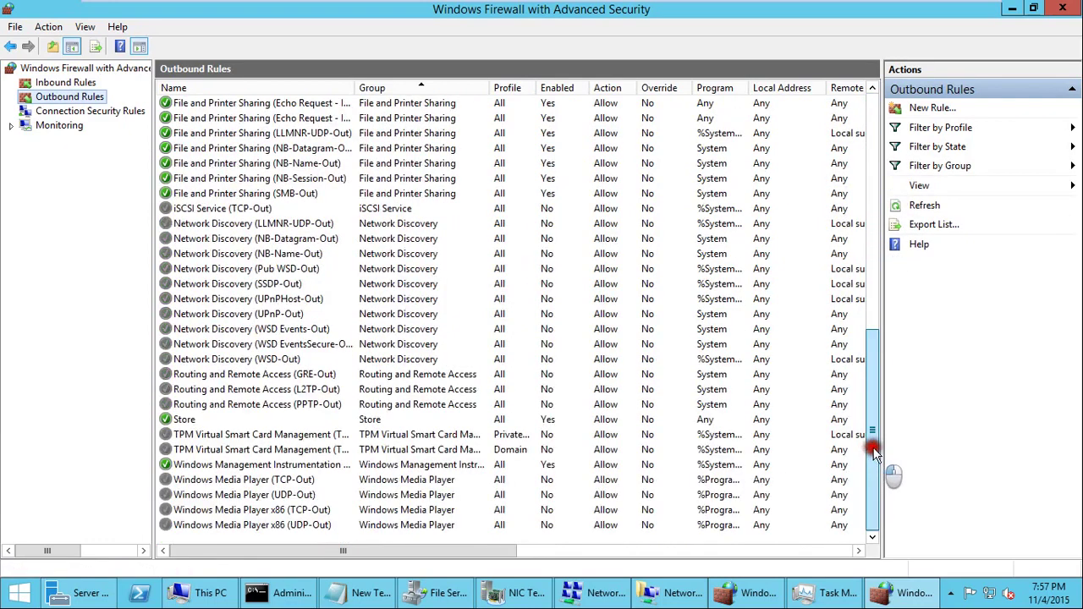
# View the rule types offered for a new outbound rule, then cancel without creating one
pyautogui.click(954, 110)
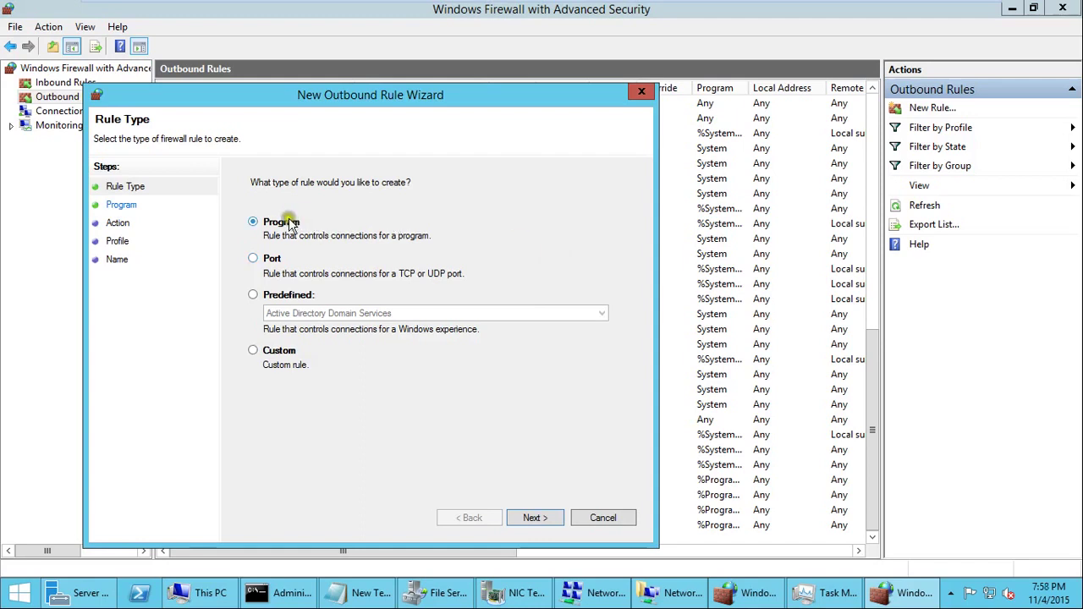
pyautogui.click(290, 222)
pyautogui.click(602, 516)
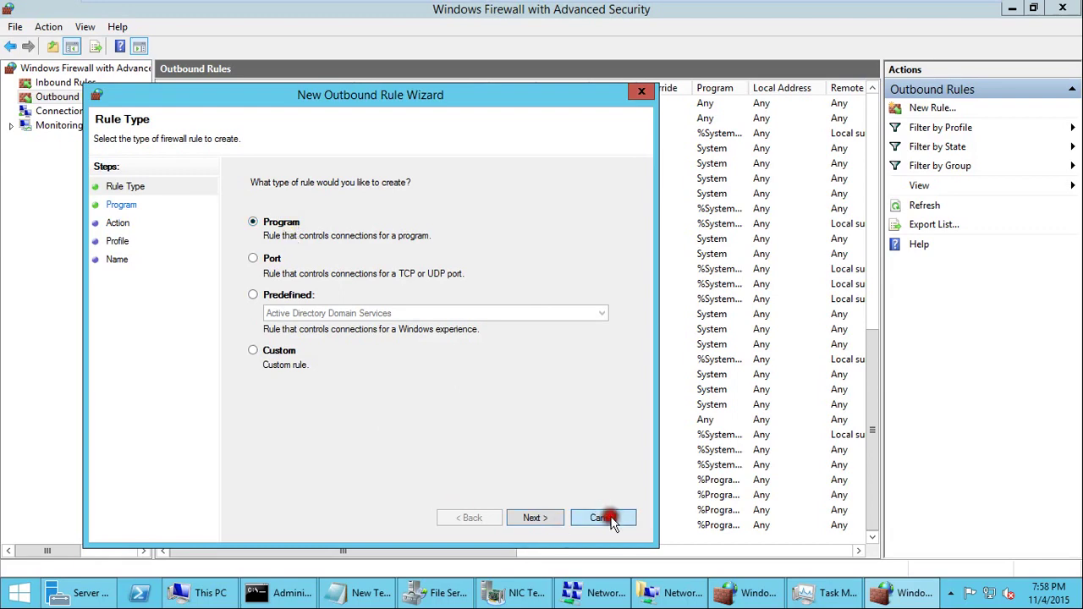
# Start a new inbound rule and look through the Port and Predefined rule types, including the list of predefined services
pyautogui.click(81, 82)
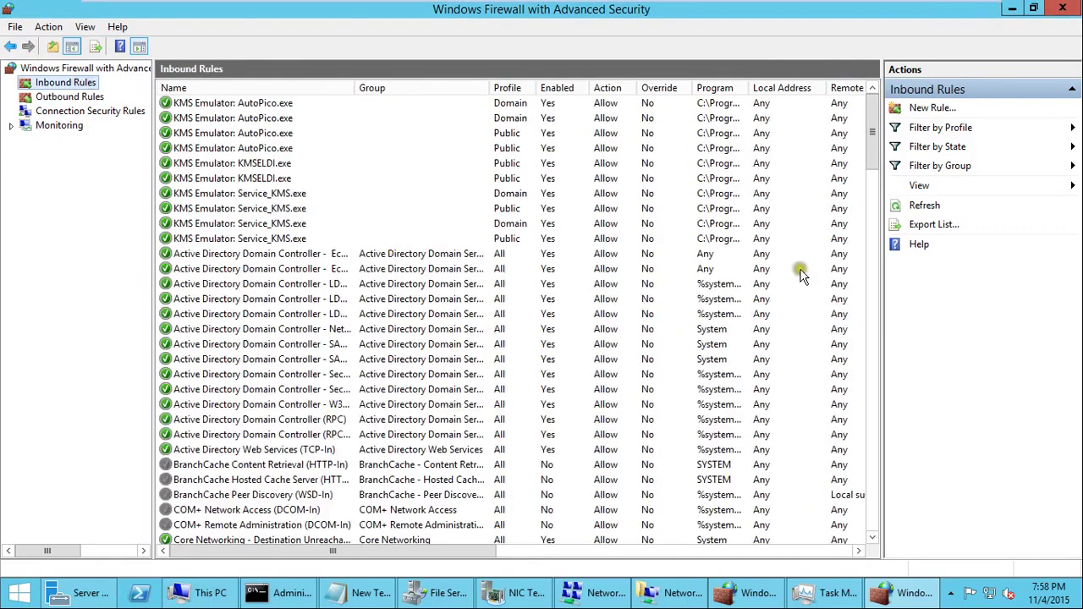
pyautogui.click(918, 112)
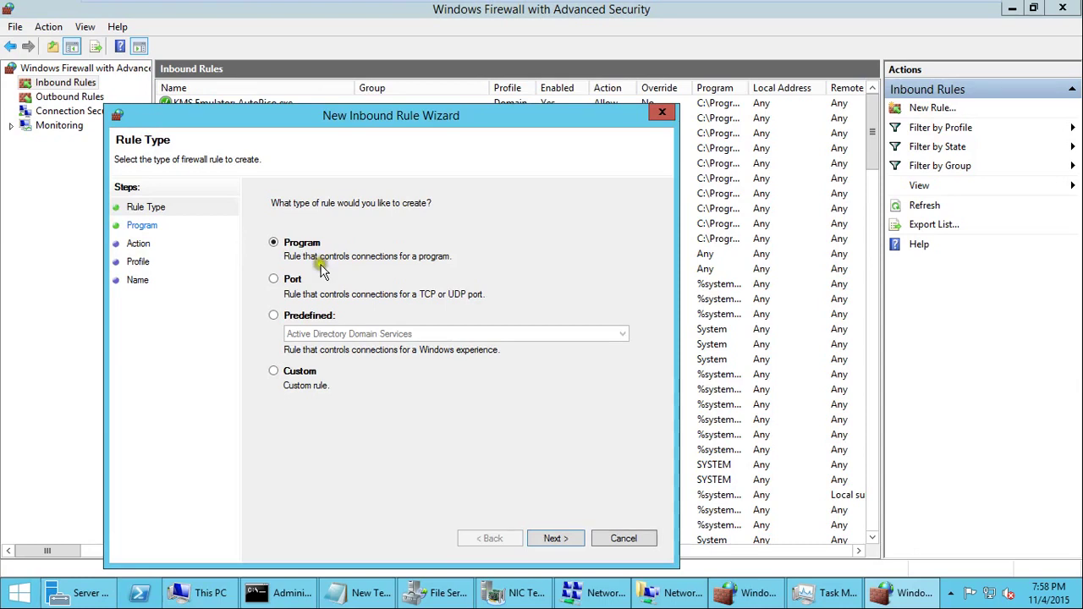
pyautogui.click(296, 280)
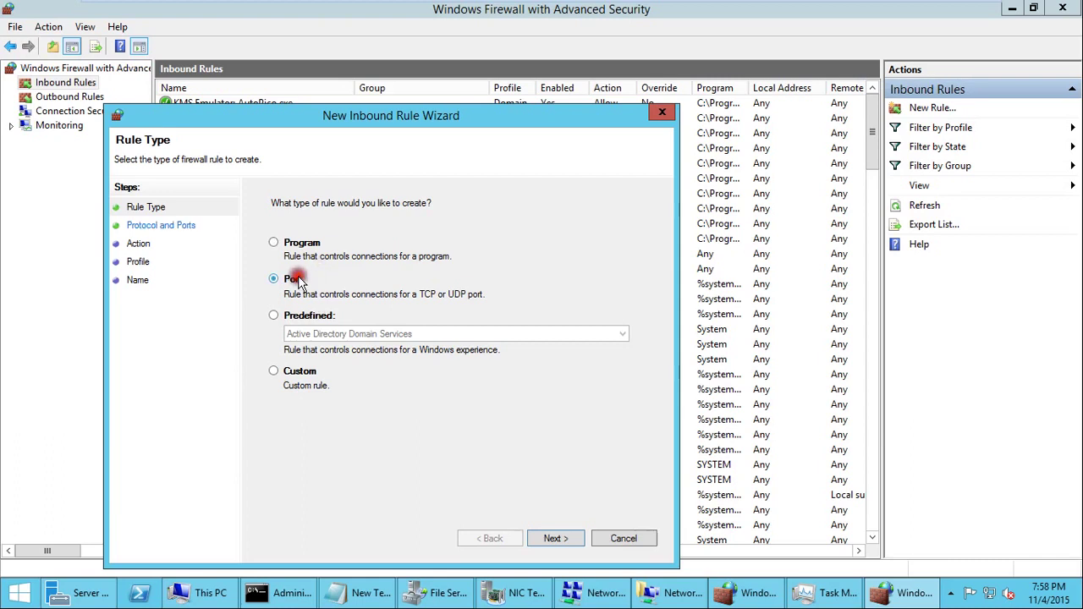
pyautogui.click(321, 322)
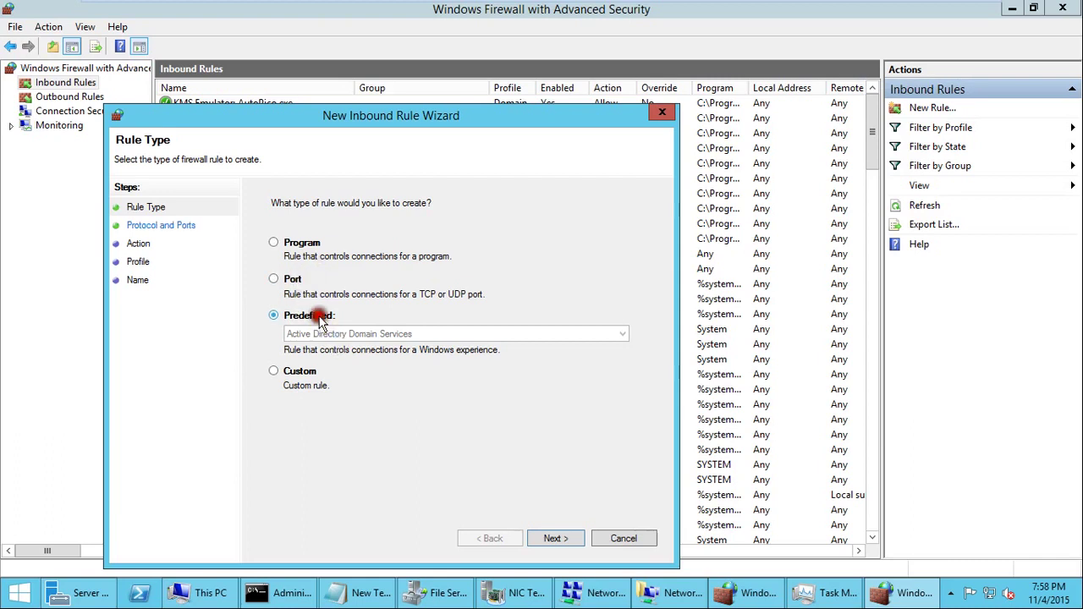
pyautogui.click(377, 338)
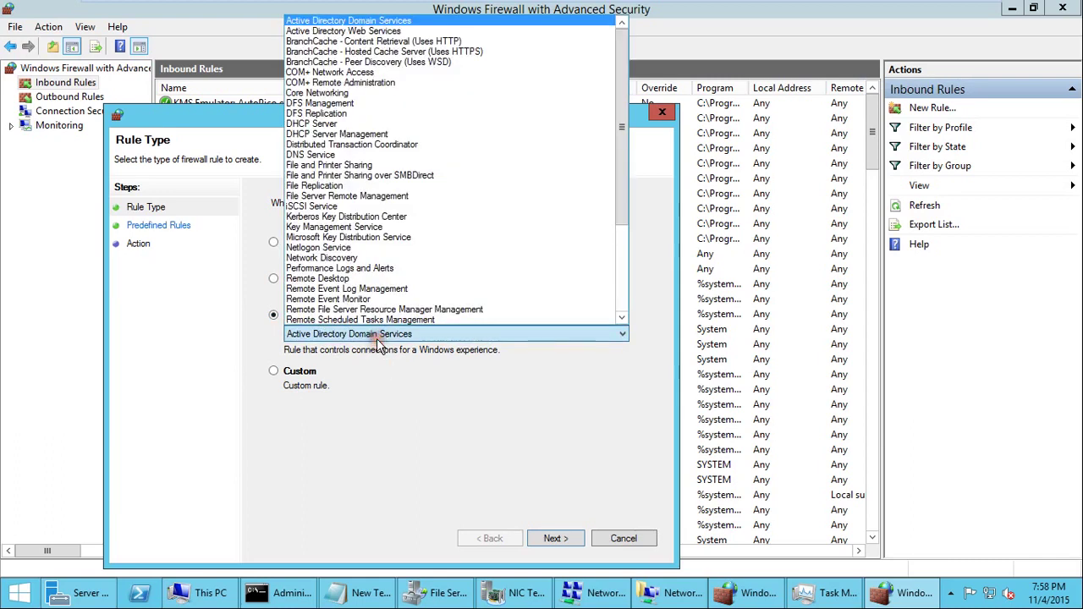
pyautogui.click(377, 339)
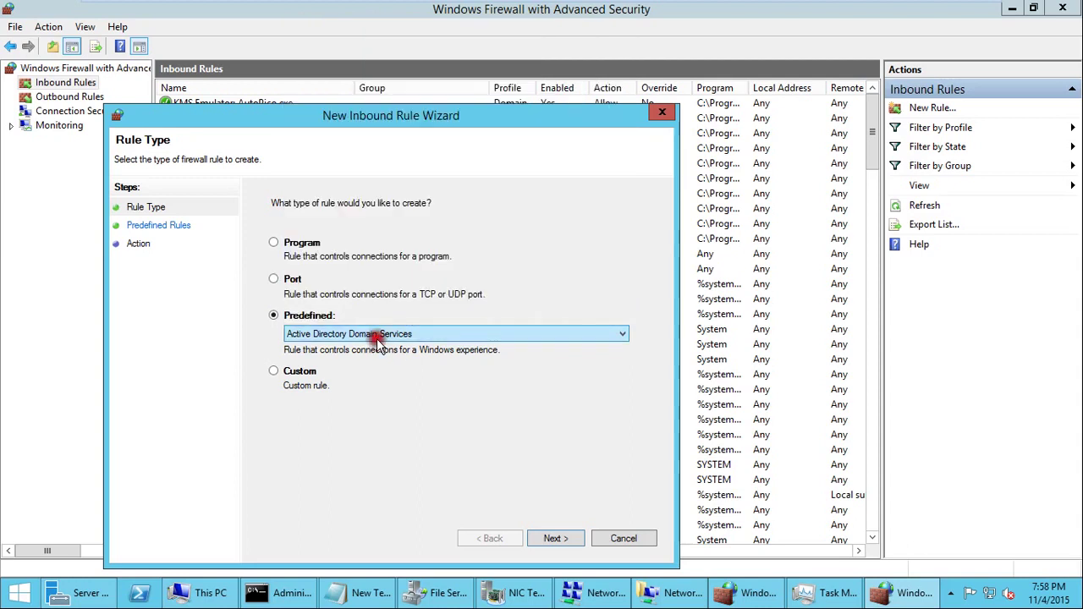
# Try the Custom rule type, view its program options, and return to the rule type choice
pyautogui.click(309, 372)
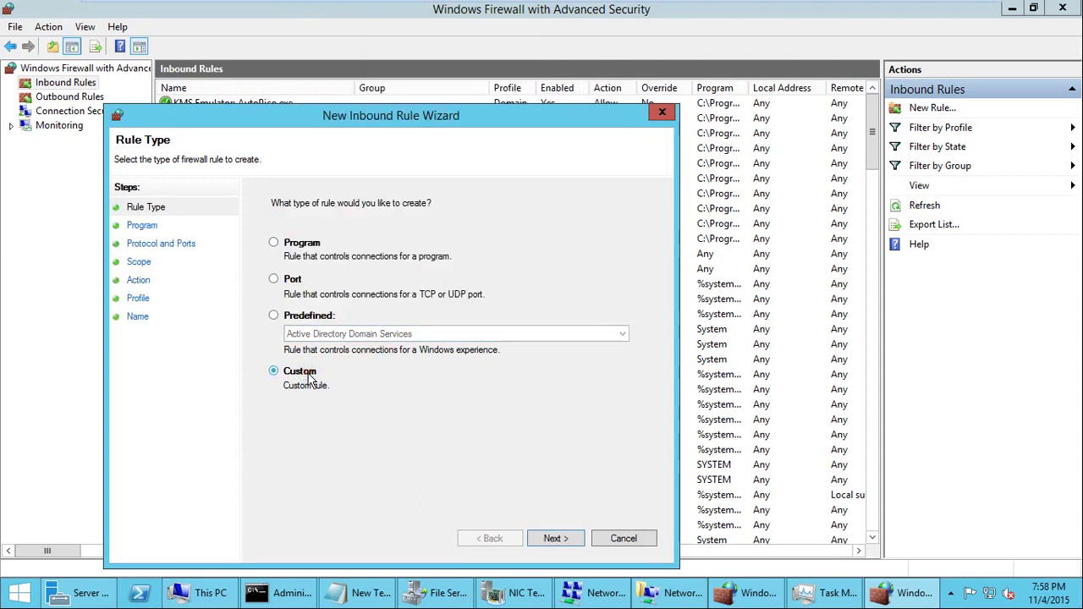
pyautogui.click(554, 538)
pyautogui.click(556, 538)
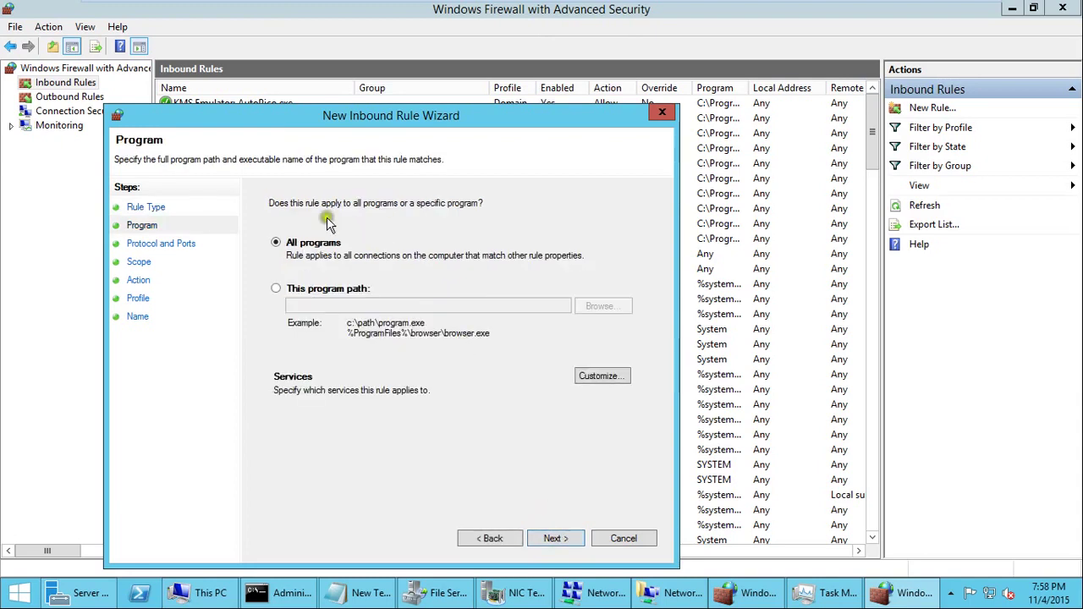
pyautogui.click(494, 540)
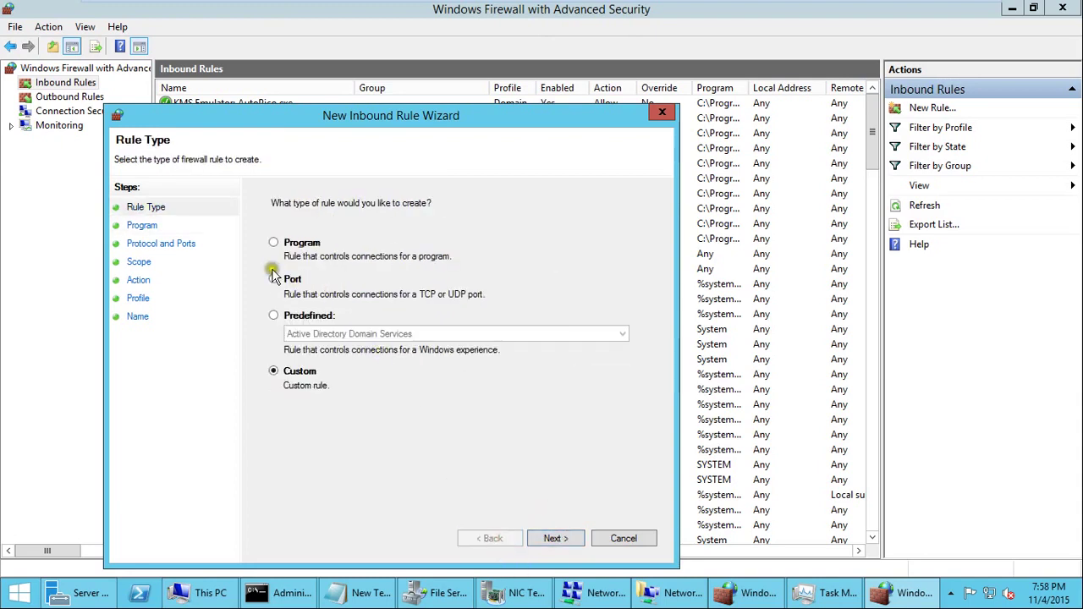
# Make the new inbound rule a Port rule for TCP on specific local port 55
pyautogui.click(279, 281)
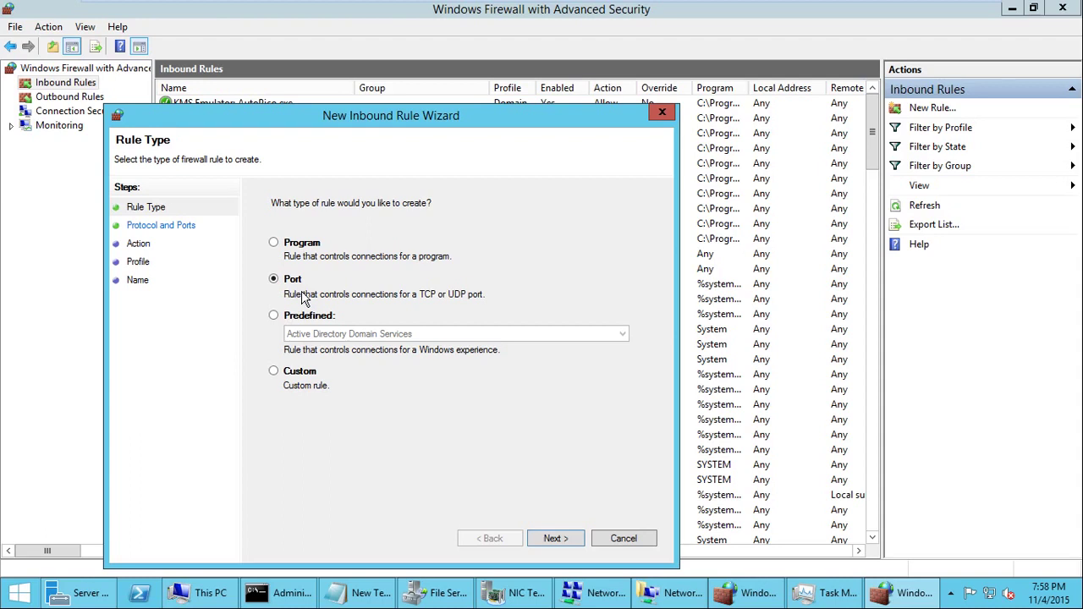
pyautogui.click(554, 538)
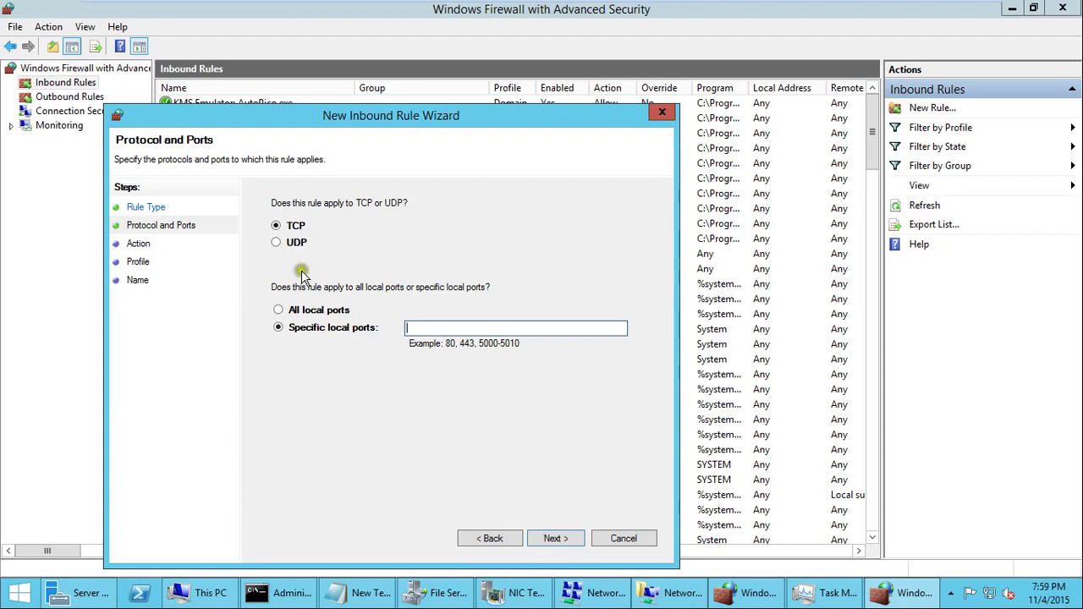
pyautogui.click(474, 330)
pyautogui.write('55')
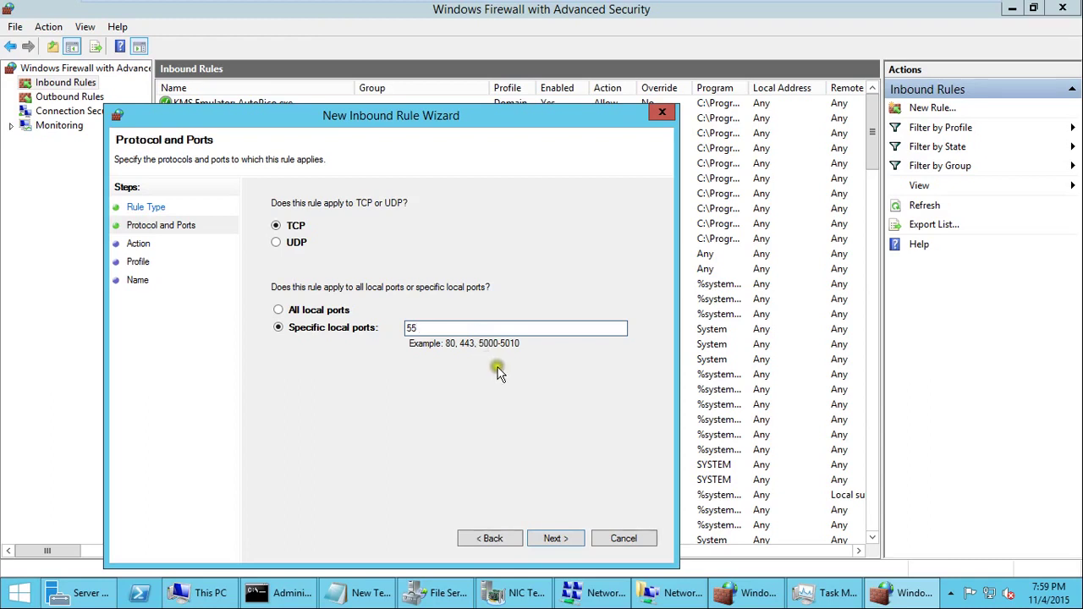
pyautogui.doubleClick(484, 331)
pyautogui.click(553, 538)
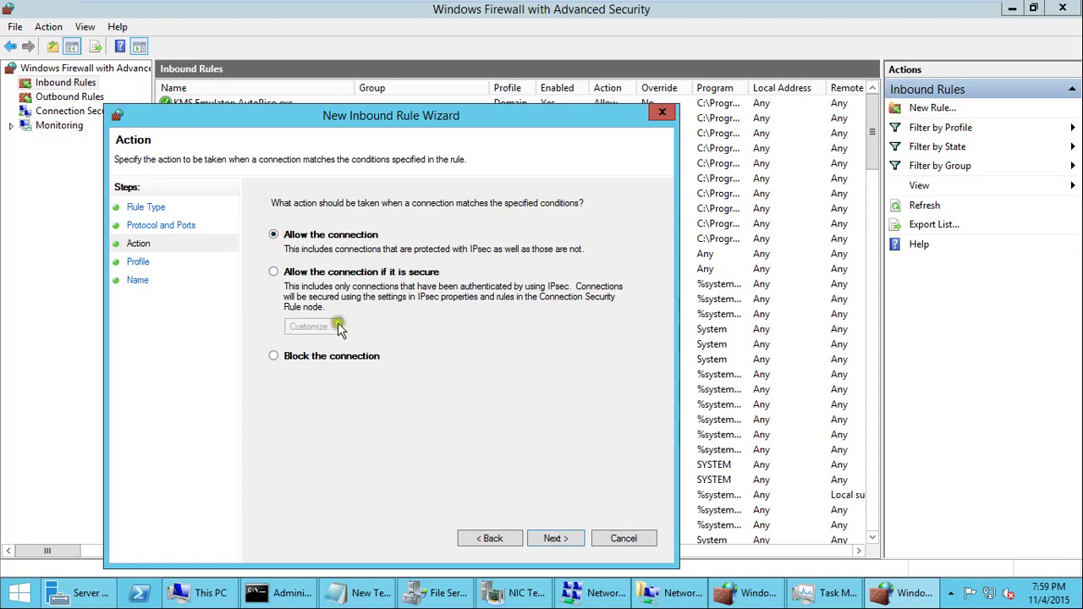
# Try the block and secure-only actions, then set the rule's action to Allow the connection
pyautogui.click(335, 362)
pyautogui.click(320, 235)
pyautogui.click(333, 274)
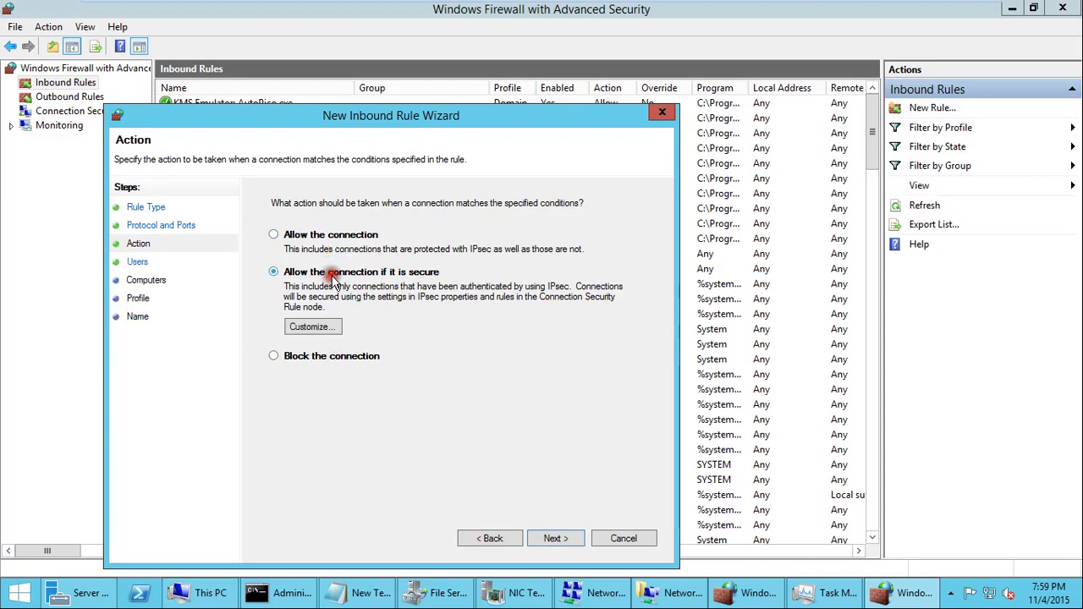
pyautogui.click(318, 236)
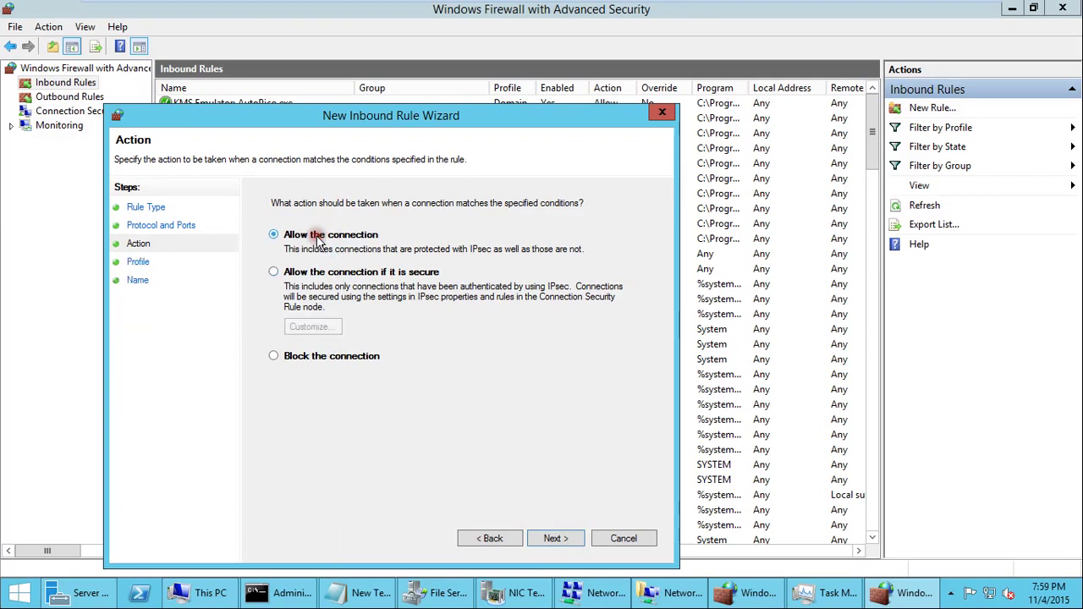
pyautogui.click(548, 538)
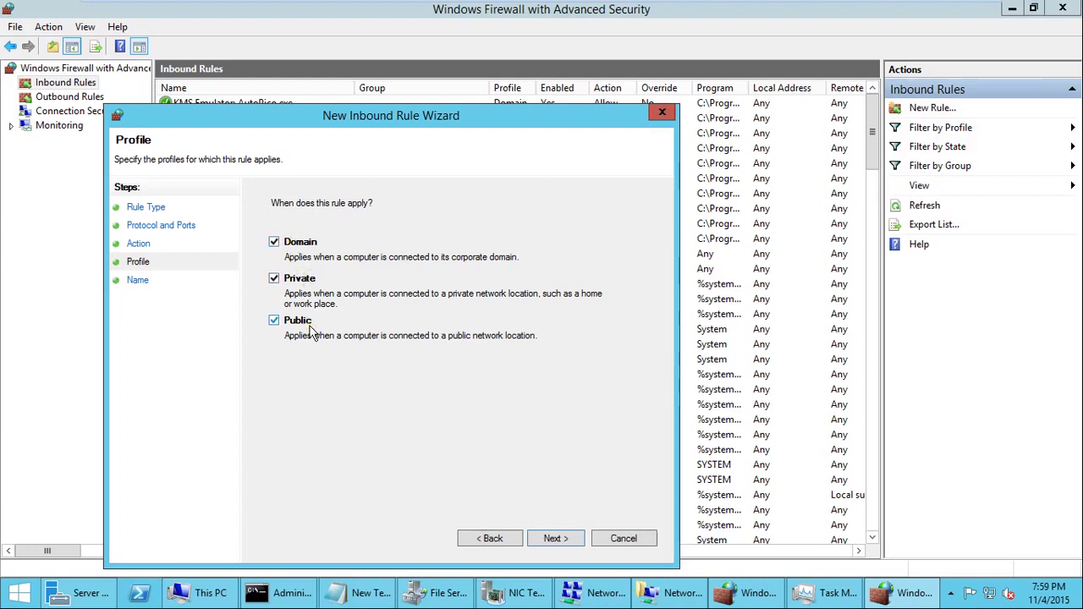
# Keep the rule applied to the Domain, Private and Public profiles, name it demo, and finish creating it
pyautogui.click(558, 542)
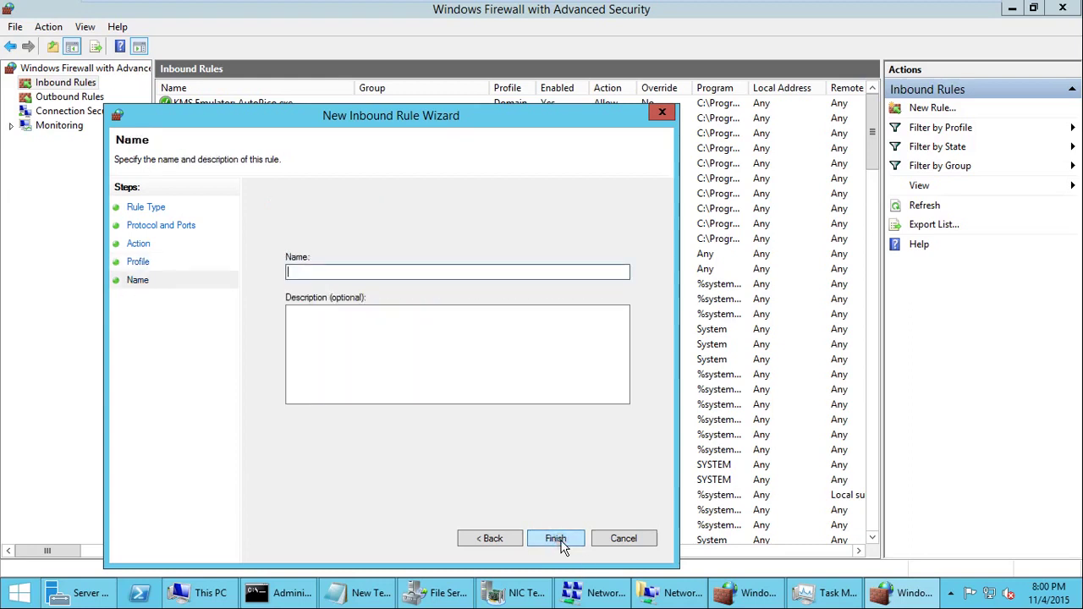
pyautogui.write('demo')
pyautogui.click(354, 317)
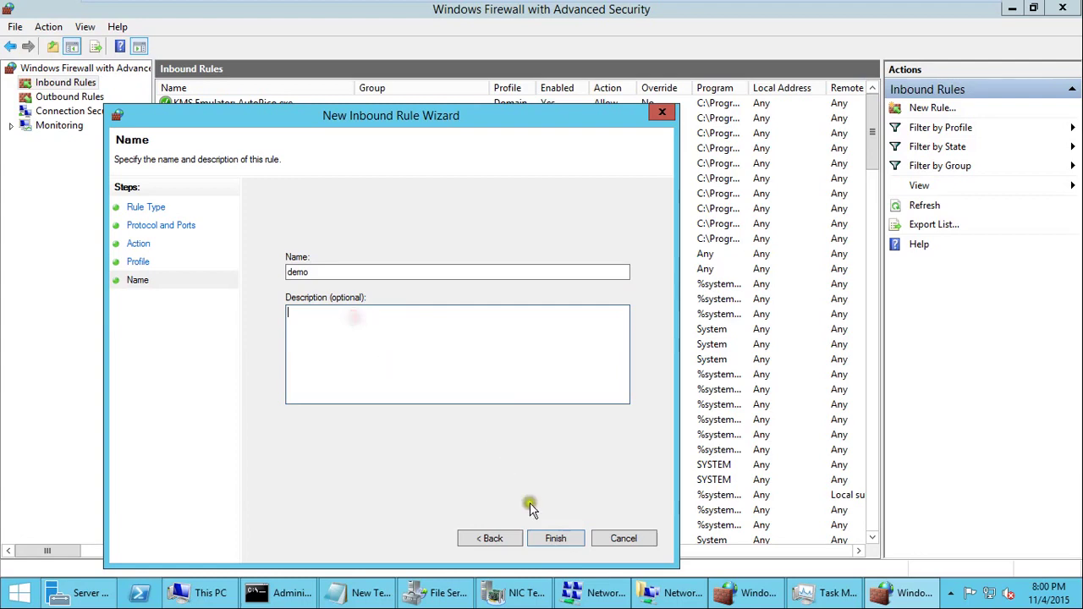
pyautogui.click(556, 539)
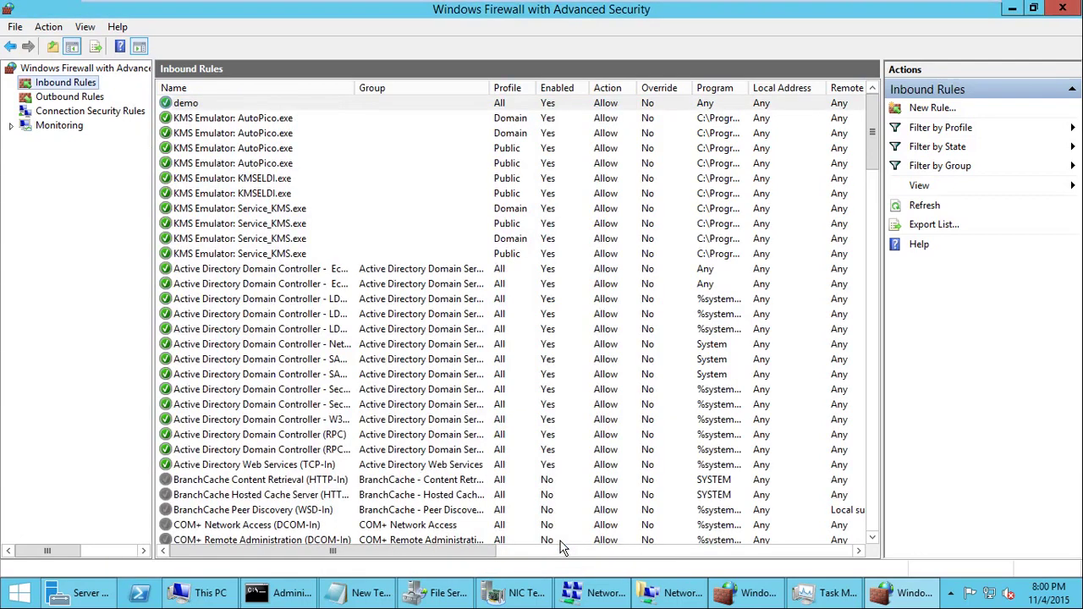
# Disable the demo inbound rule
pyautogui.click(304, 269)
pyautogui.click(188, 103)
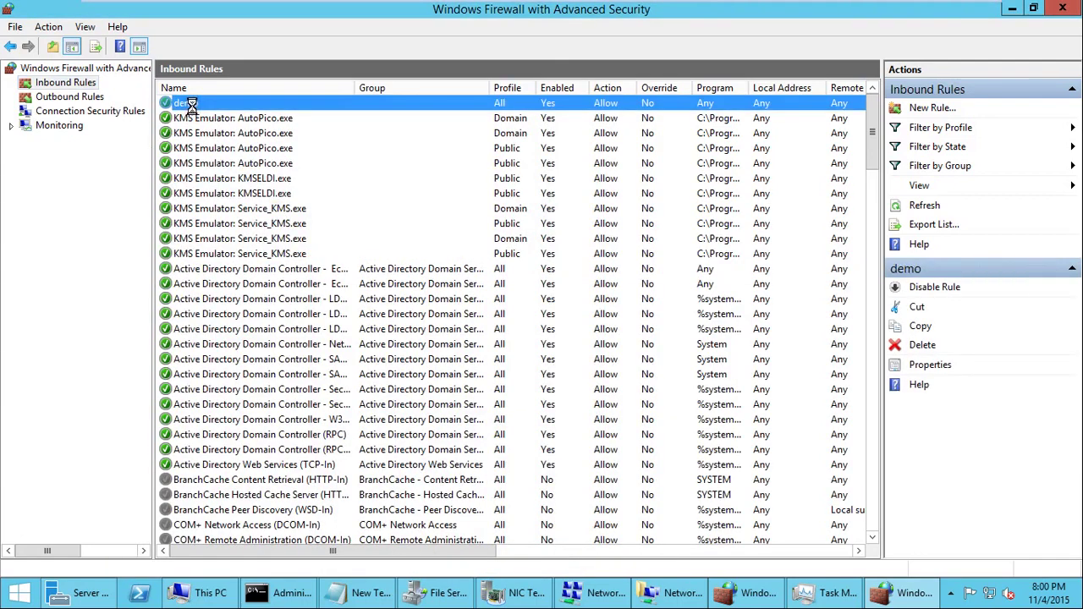
pyautogui.rightClick(191, 105)
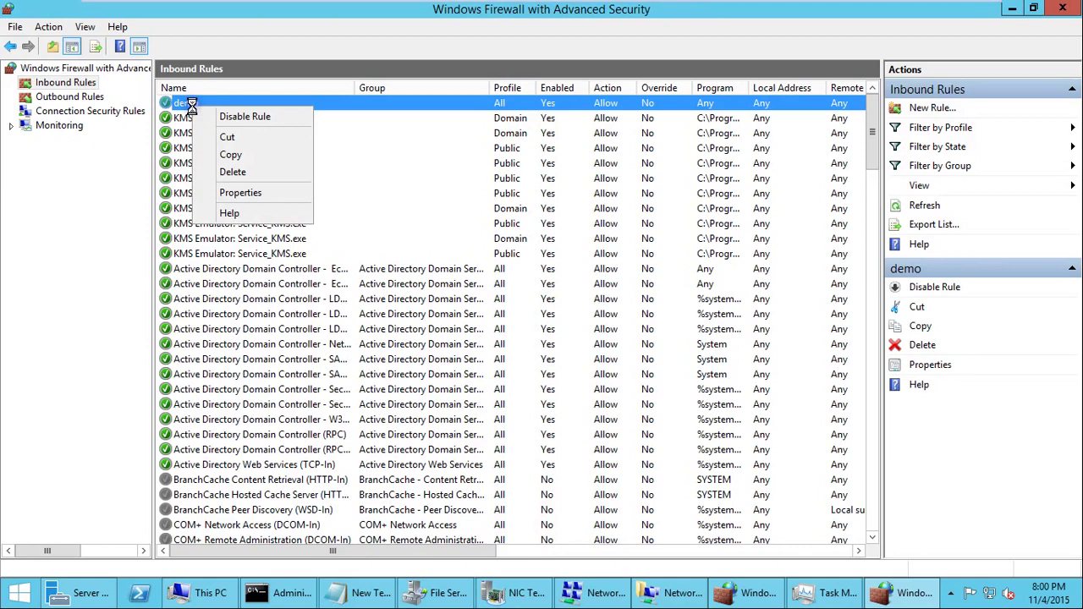
pyautogui.click(245, 116)
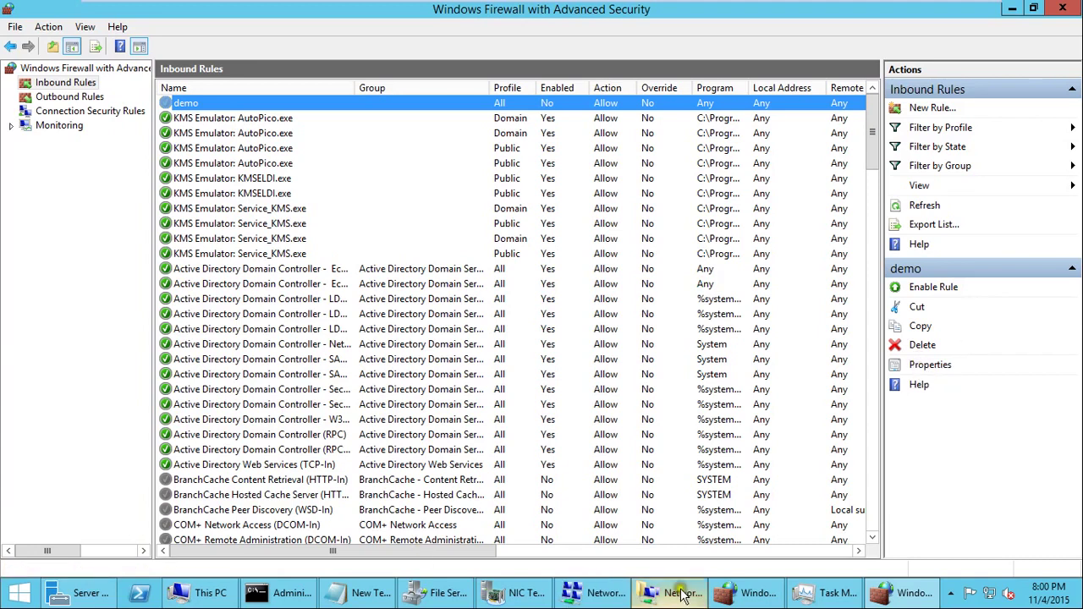
# Switch to the Command Prompt to view the earlier ping output, then minimize it
pyautogui.click(279, 592)
pyautogui.click(421, 272)
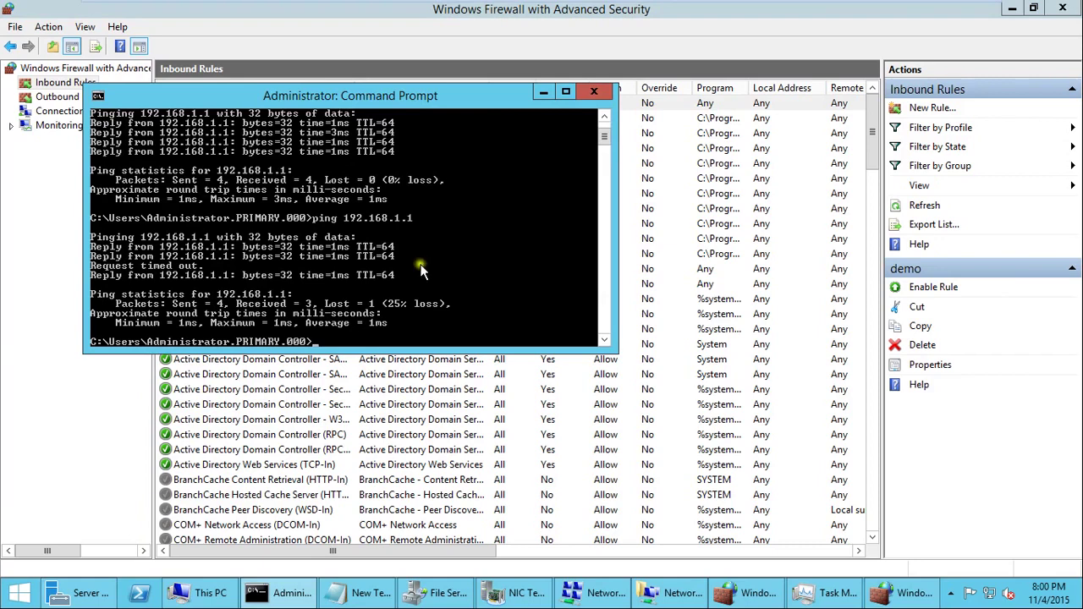
pyautogui.click(546, 91)
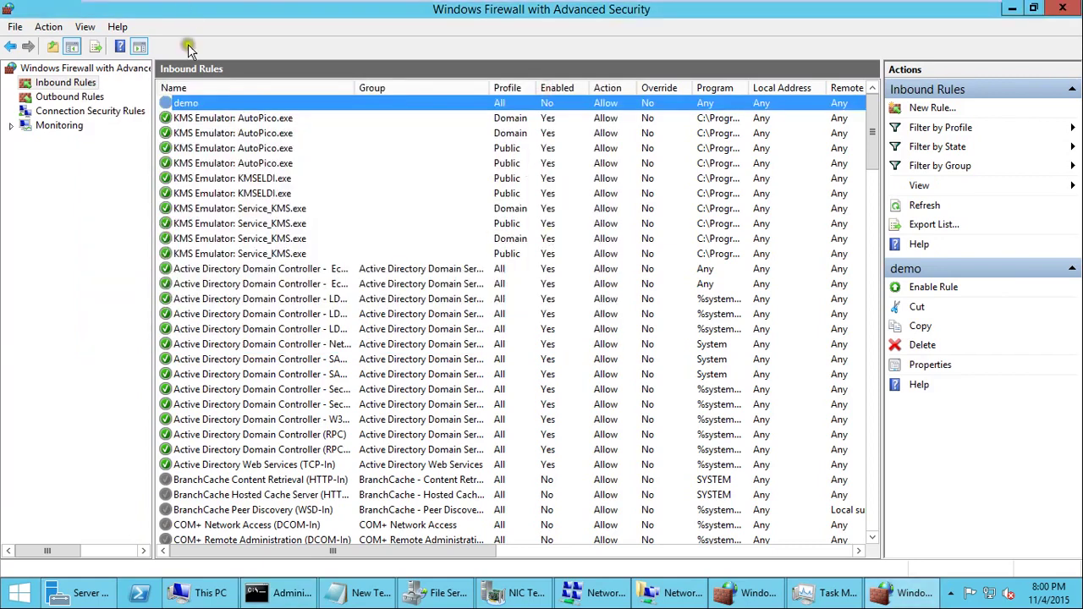
# Delete the demo inbound rule and confirm its removal
pyautogui.rightClick(198, 103)
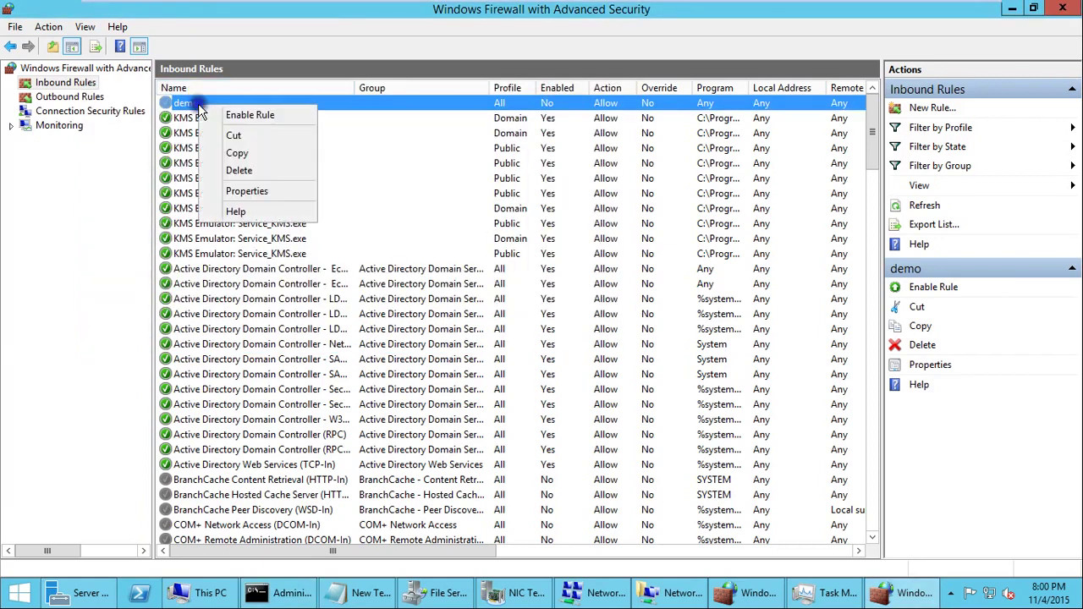
pyautogui.click(270, 170)
pyautogui.click(560, 352)
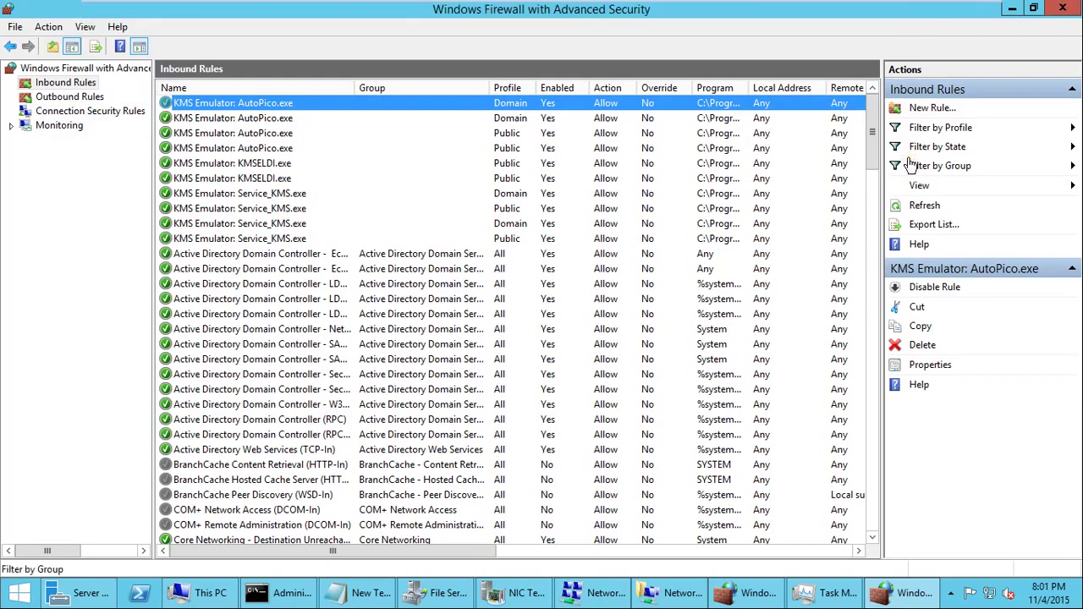
pyautogui.moveTo(907, 8)
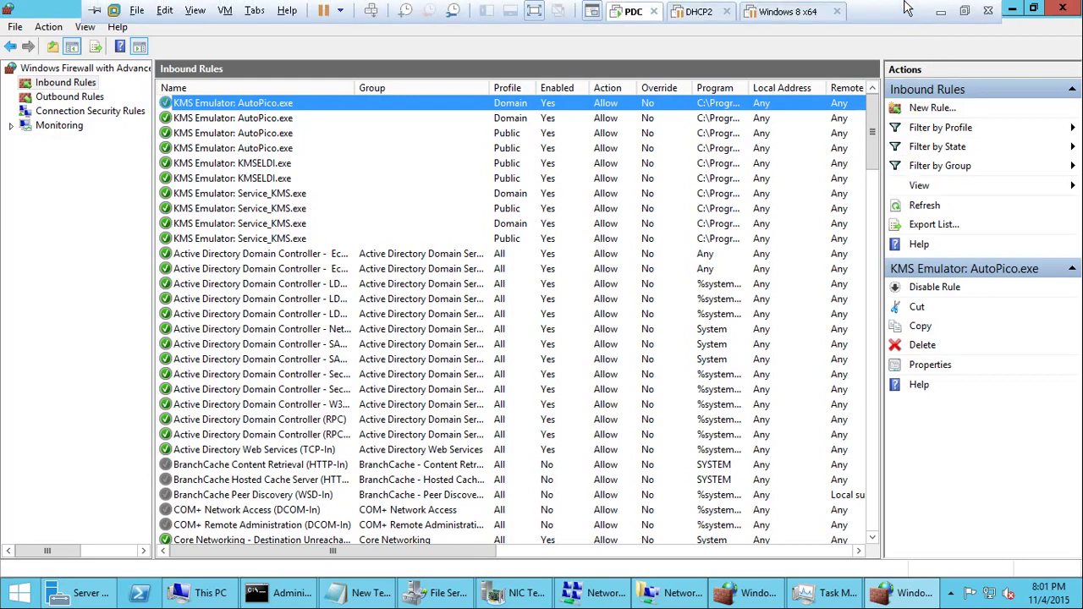
pyautogui.click(963, 11)
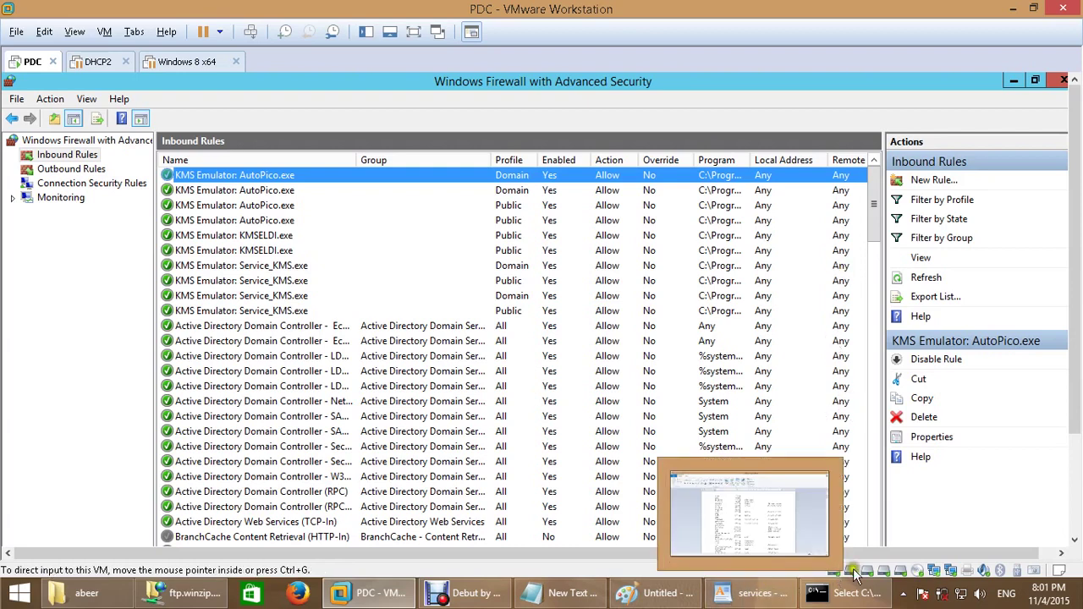
pyautogui.click(451, 595)
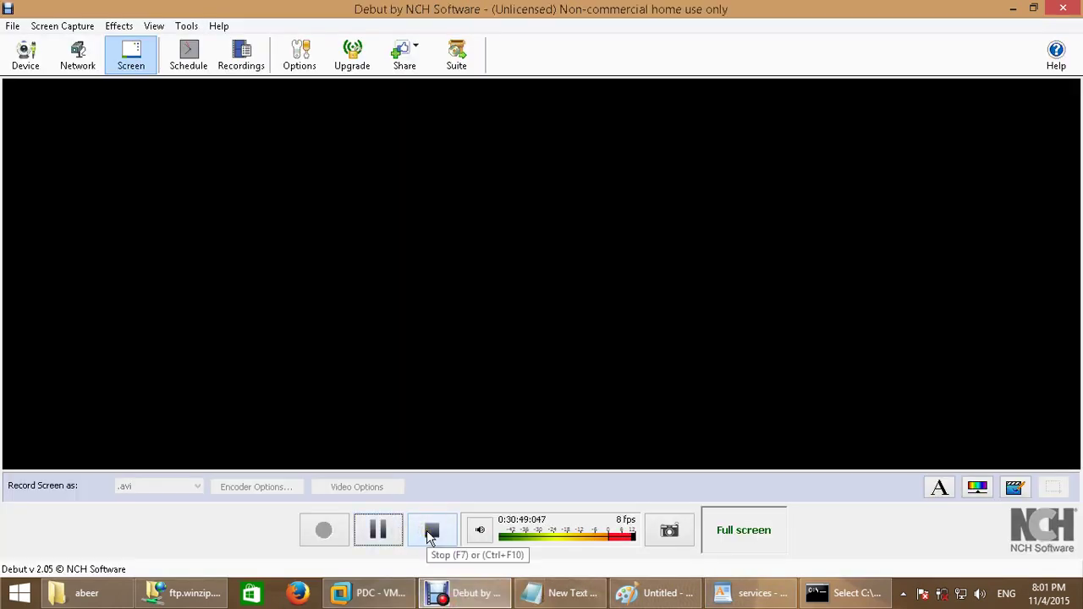
pyautogui.click(381, 593)
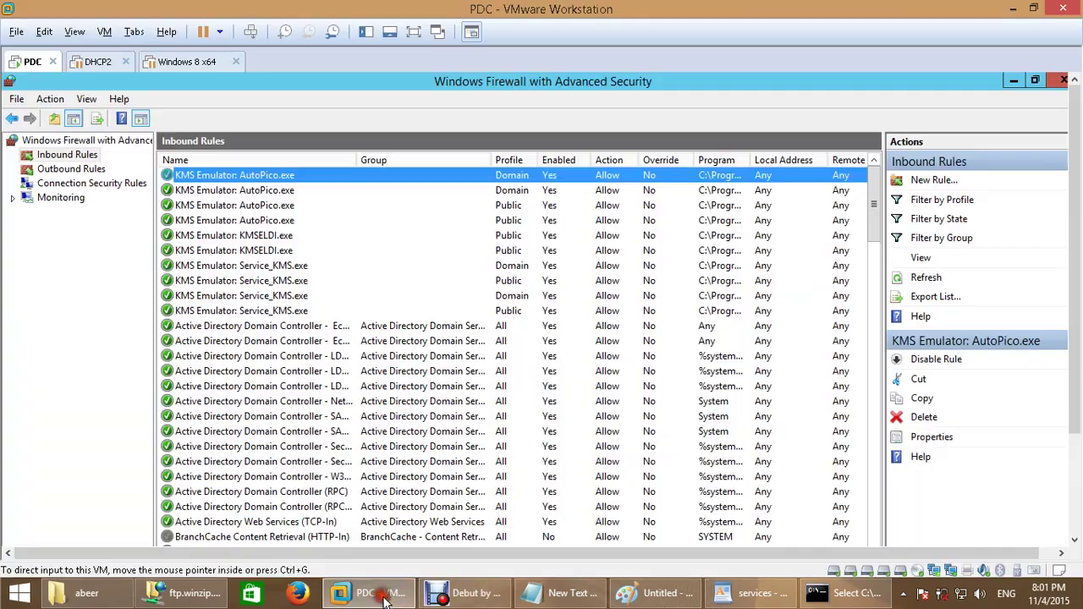
pyautogui.click(501, 447)
pyautogui.hotkey('ctrl', 'alt', 'Return')
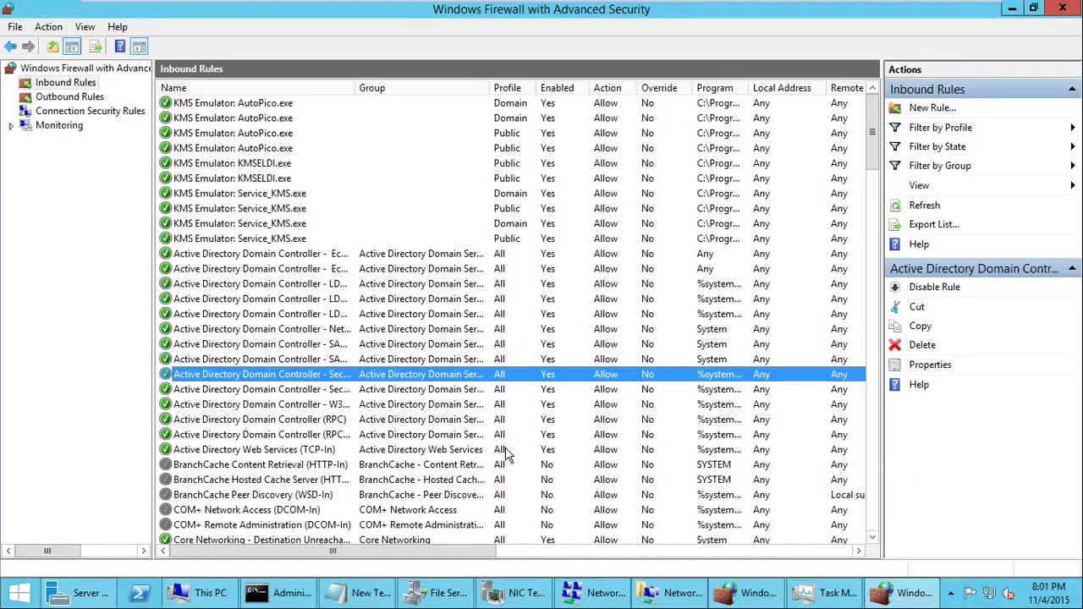
# Close the firewall windows, Task Manager and NIC Teaming on the PDC server
pyautogui.click(1061, 9)
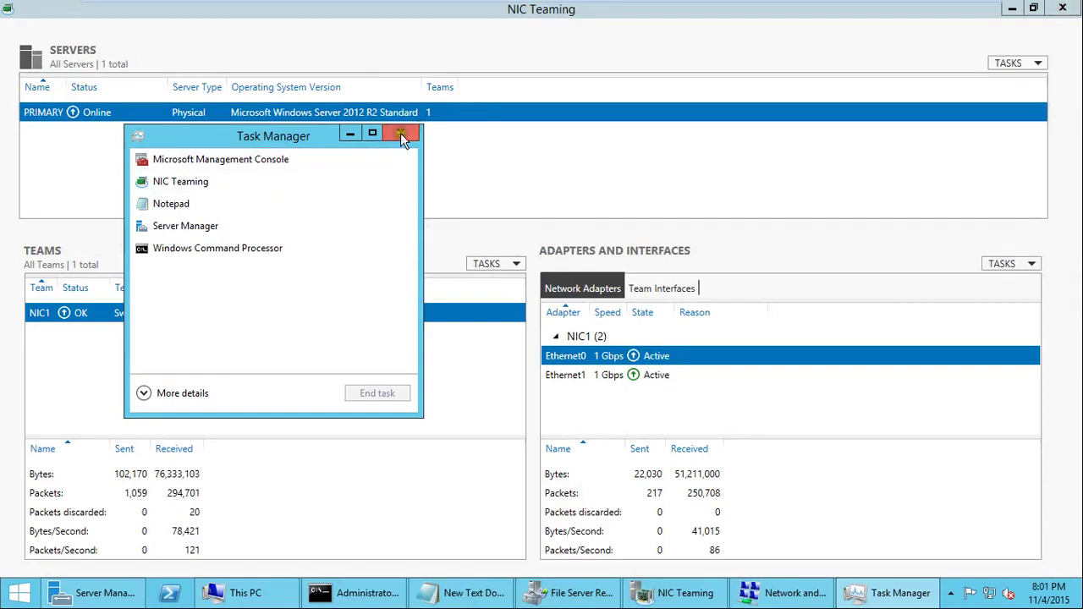
pyautogui.click(402, 134)
pyautogui.click(1062, 9)
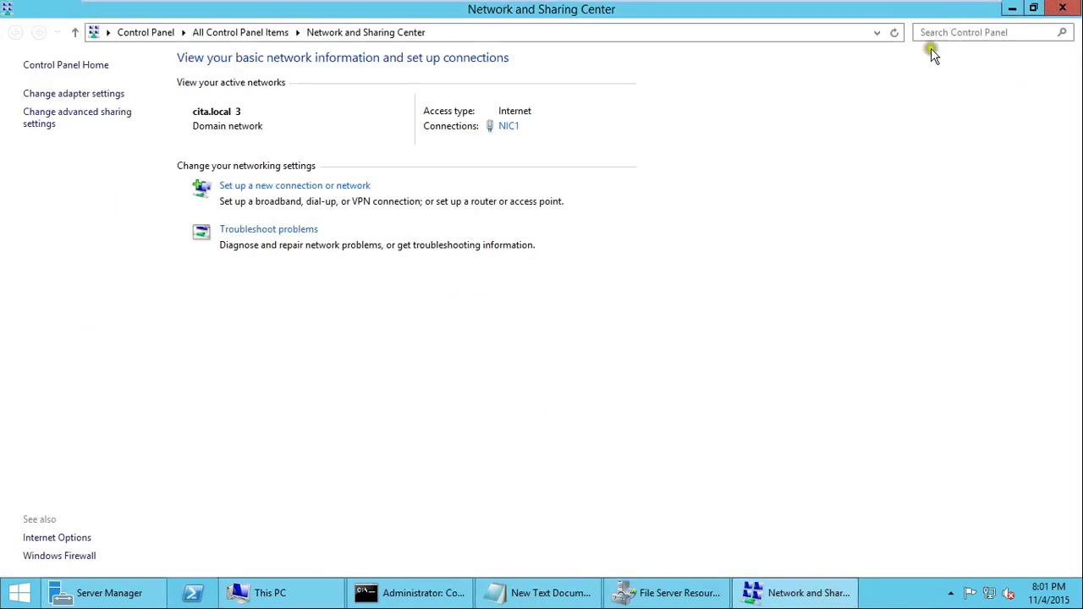
# Close Network and Sharing Center, then open the Default Domain Policy for editing from Group Policy Management in a maximized editor
pyautogui.click(1062, 8)
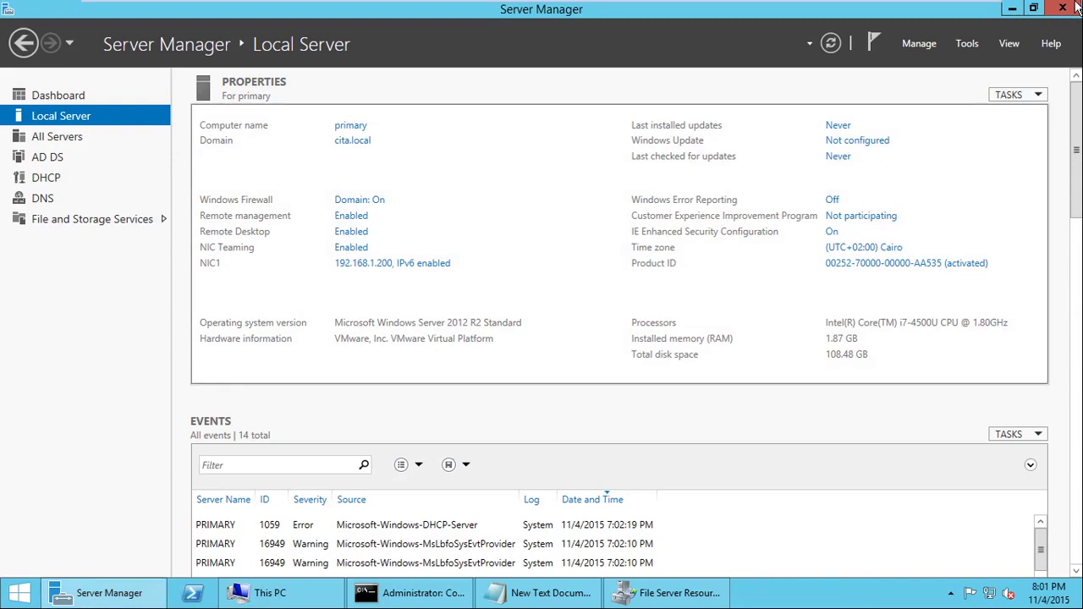
pyautogui.click(969, 45)
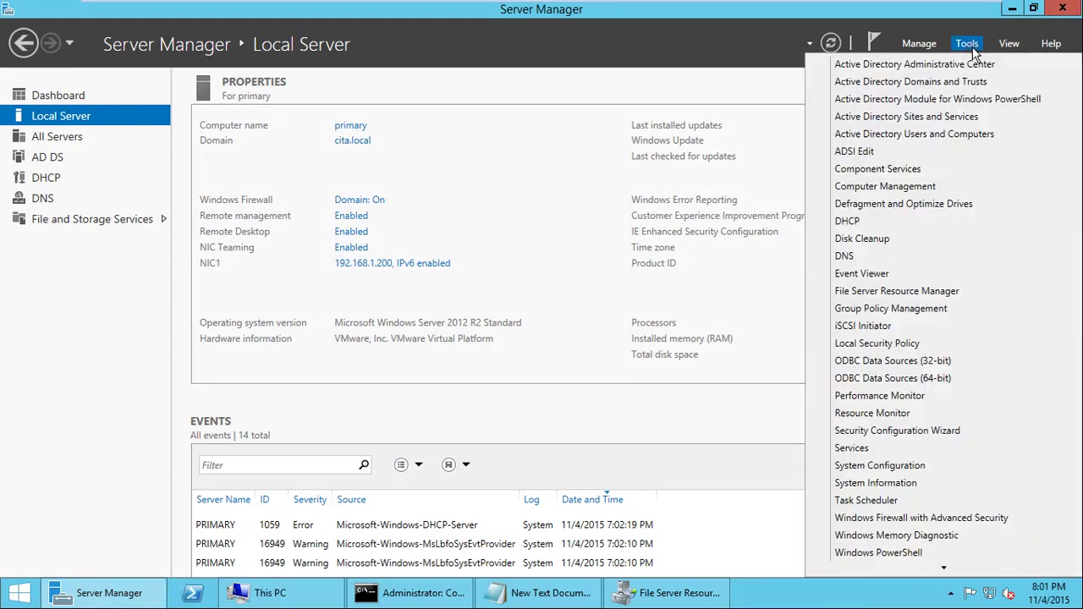
pyautogui.click(888, 313)
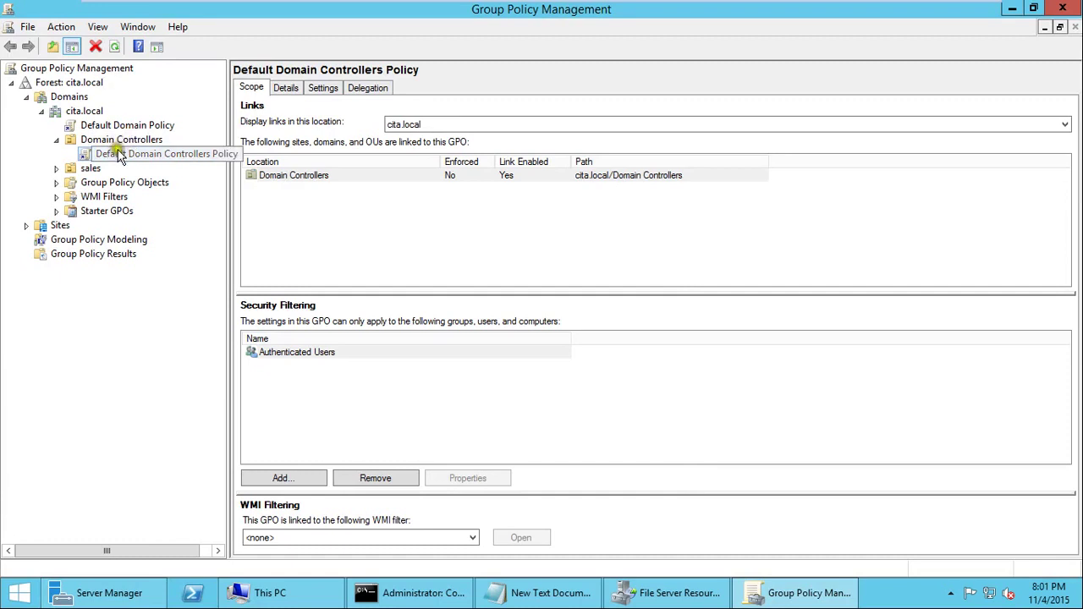
pyautogui.moveTo(137, 159); pyautogui.dragTo(117, 129)
pyautogui.rightClick(118, 131)
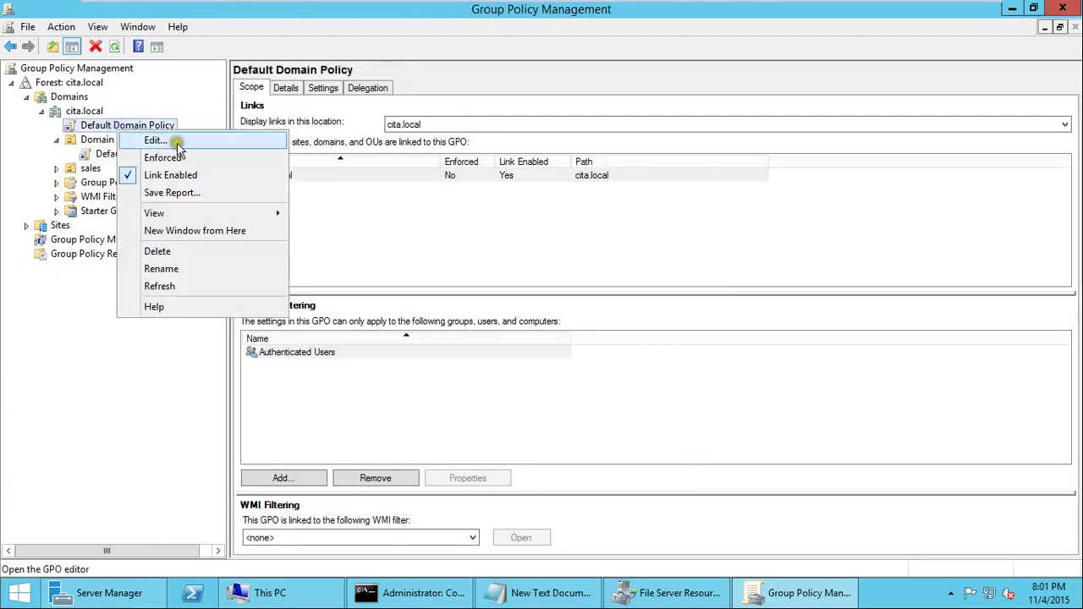
pyautogui.click(194, 142)
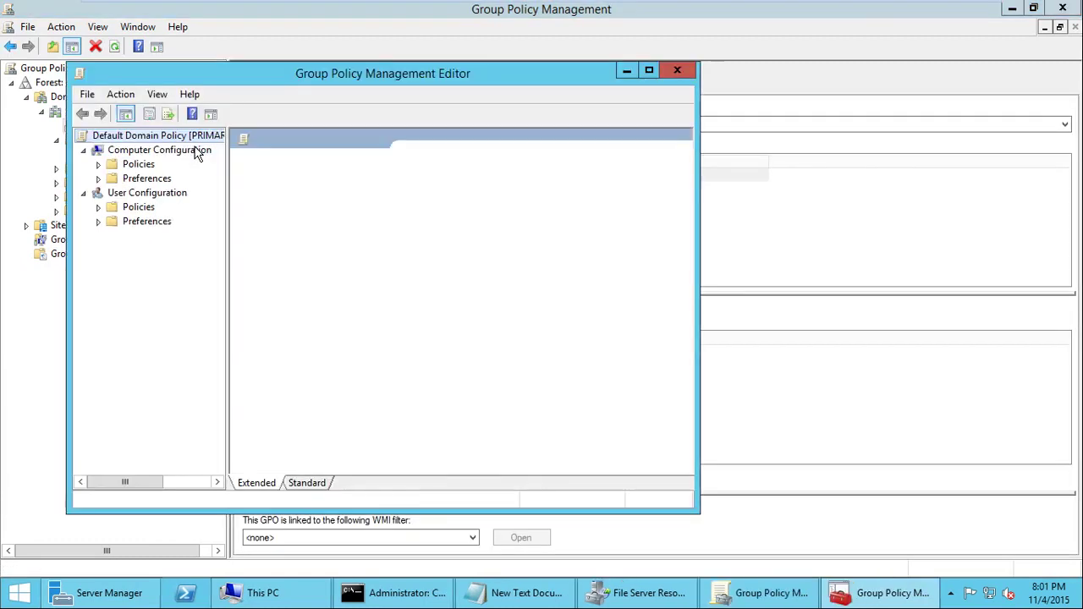
pyautogui.doubleClick(330, 84)
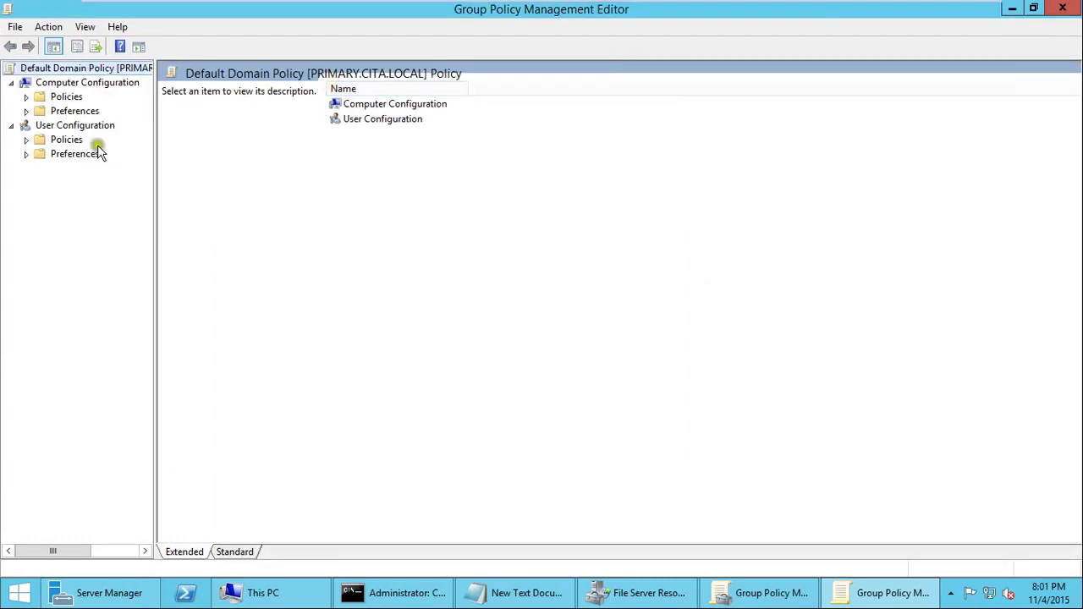
# Expand the computer policies down to the Security Settings under Windows Settings, widening the policy tree to show full names
pyautogui.doubleClick(66, 96)
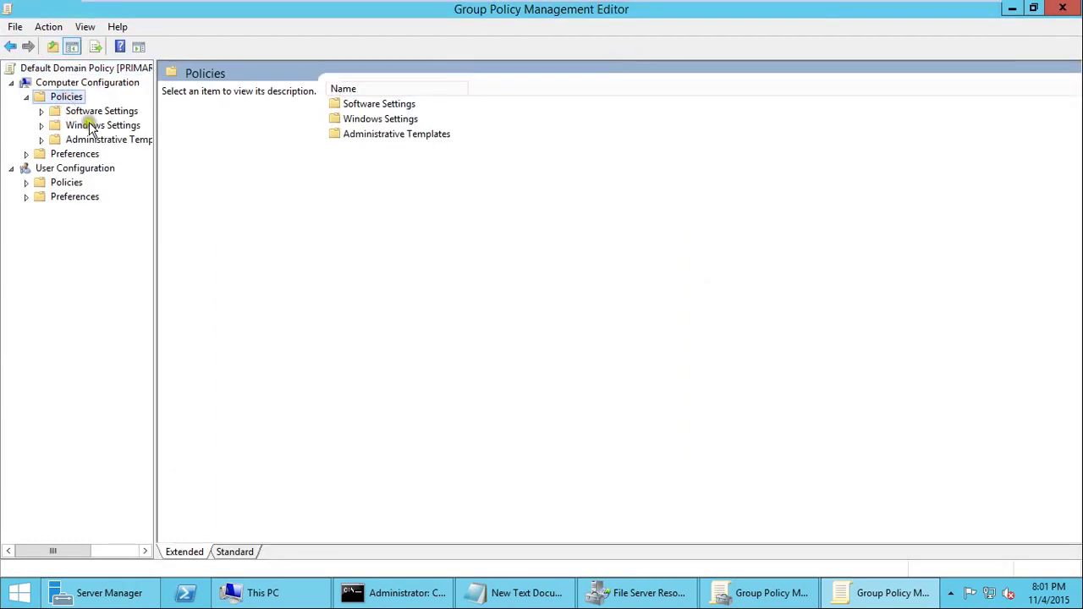
pyautogui.moveTo(154, 140); pyautogui.dragTo(218, 144)
pyautogui.click(123, 125)
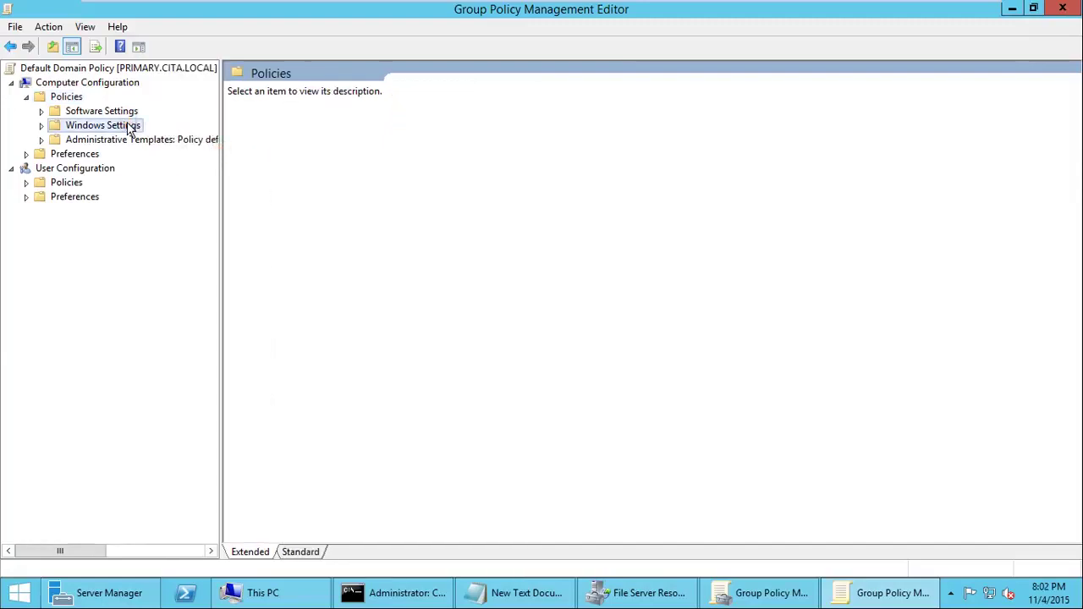
pyautogui.doubleClick(127, 127)
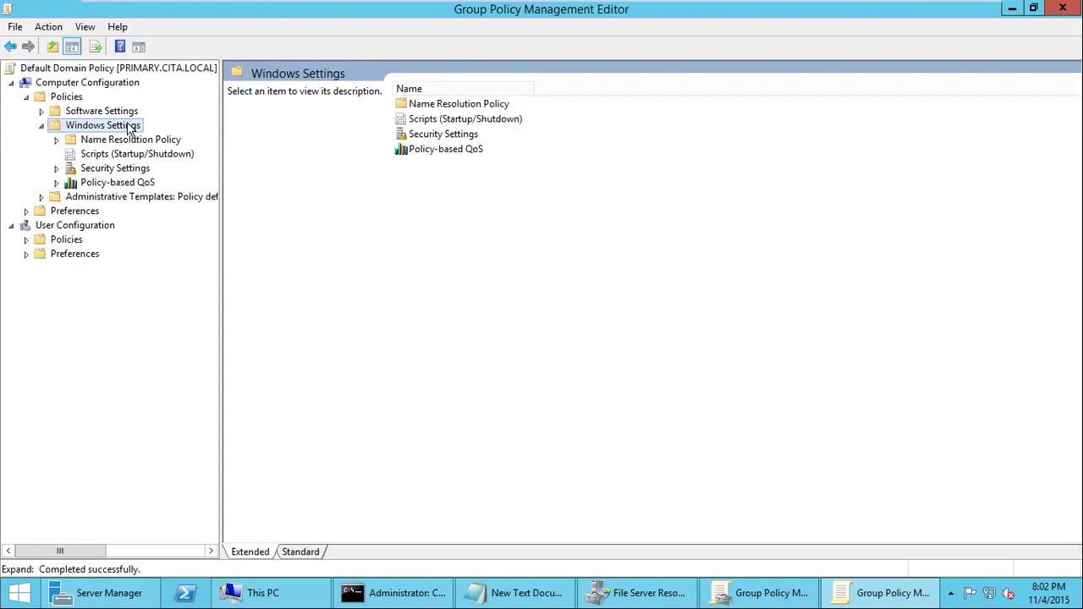
pyautogui.click(117, 169)
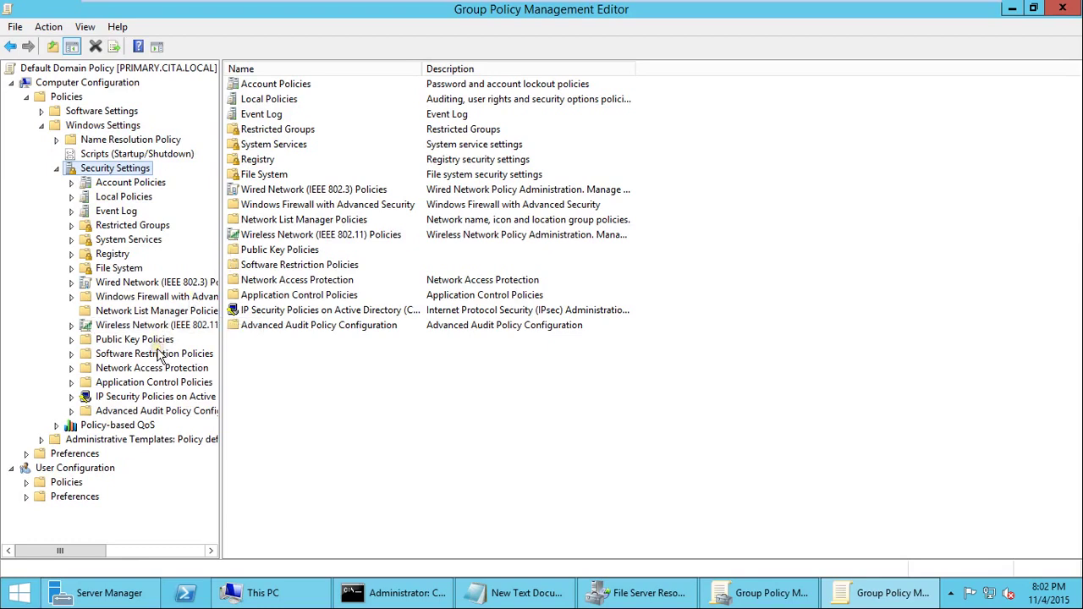
# Expand Windows Firewall with Advanced Security in the domain policy and show its Inbound Rules
pyautogui.click(127, 297)
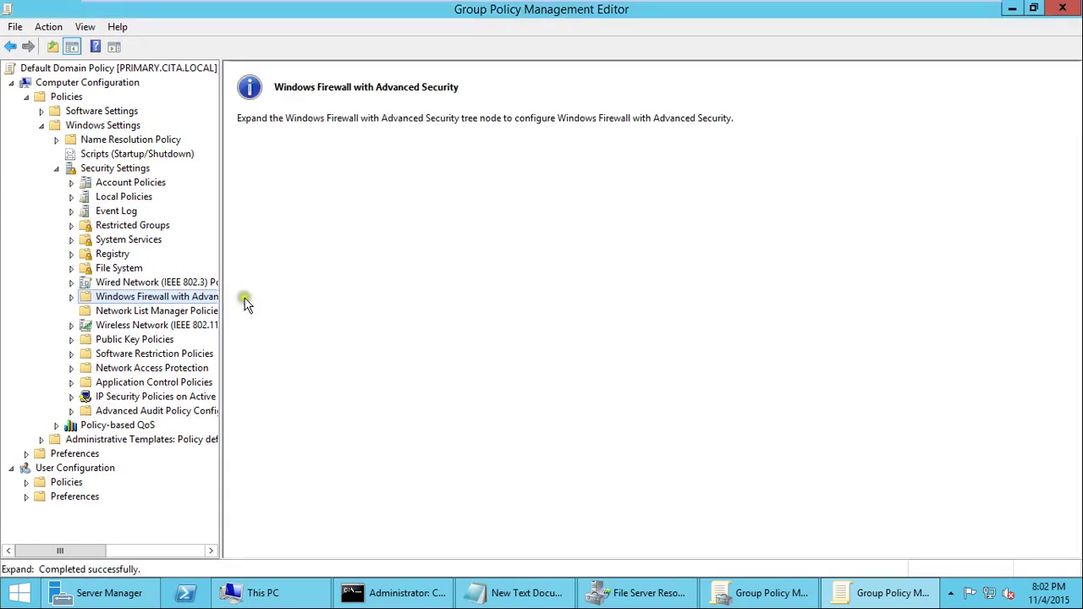
pyautogui.click(71, 297)
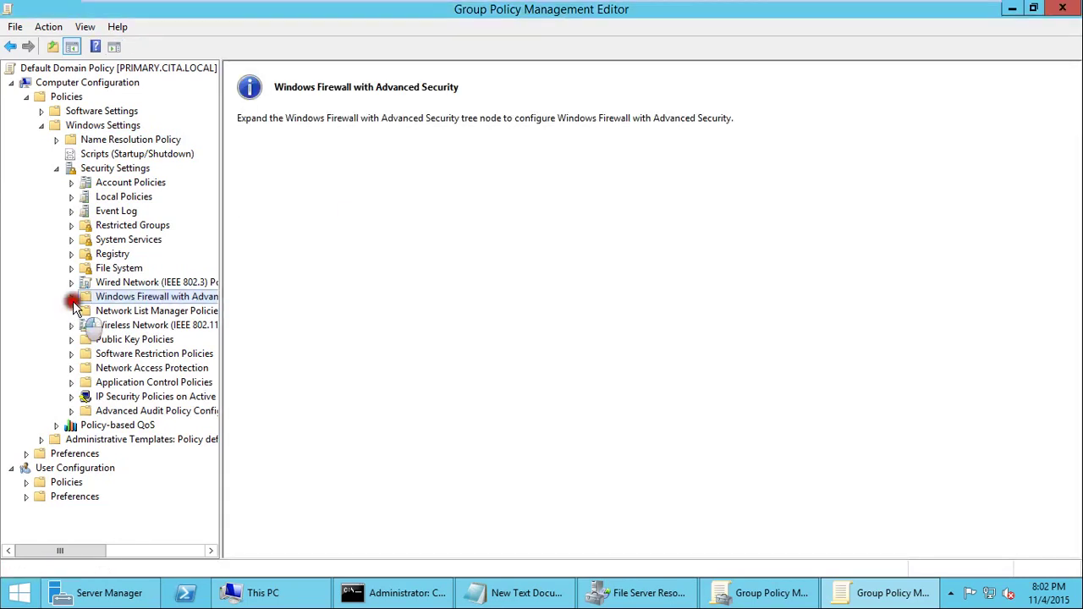
pyautogui.click(162, 310)
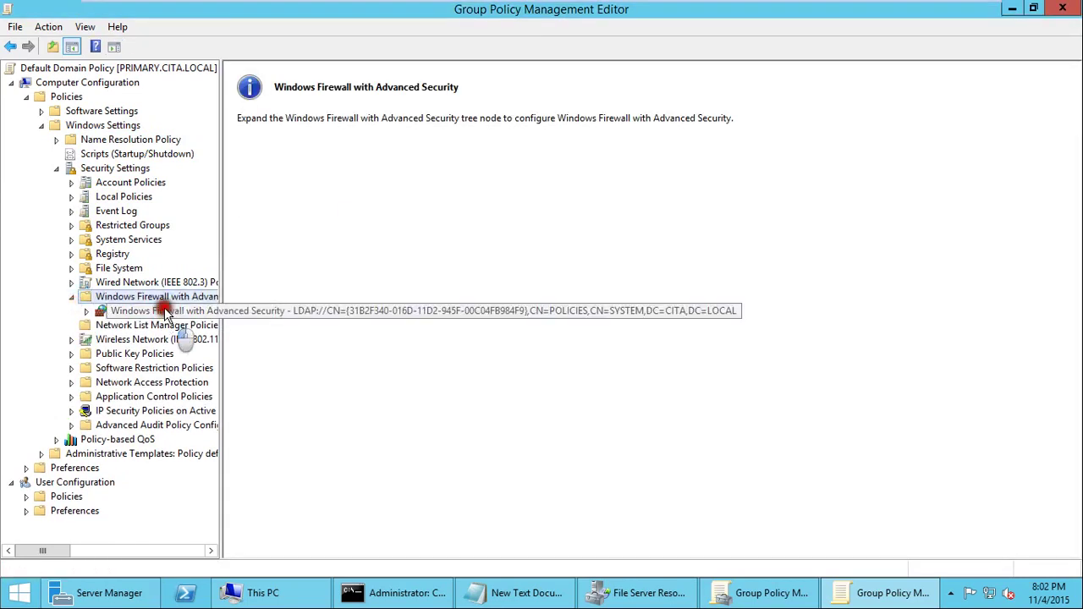
pyautogui.click(86, 310)
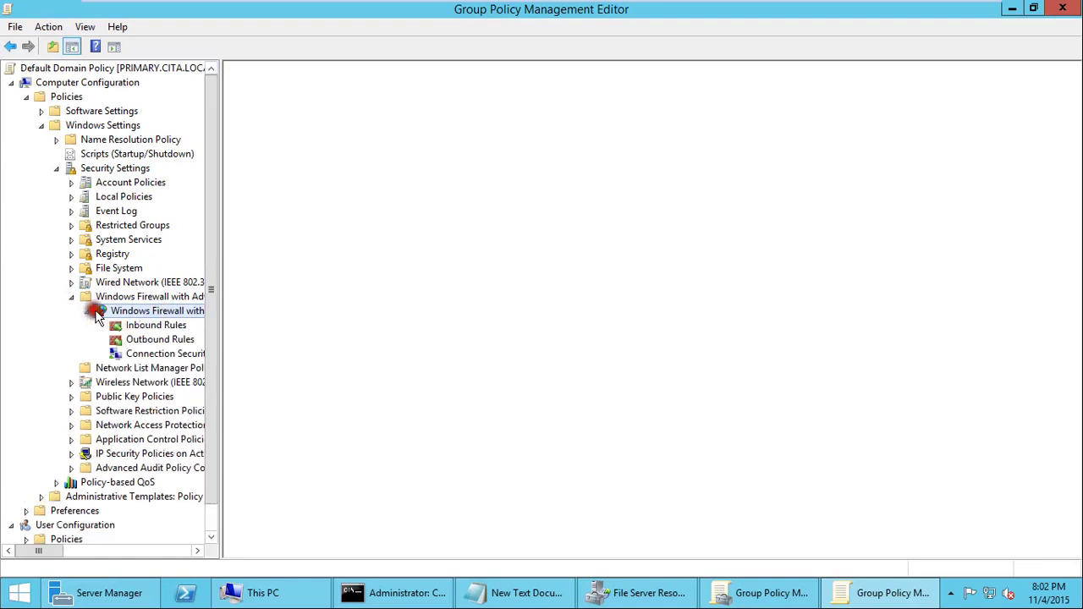
pyautogui.click(176, 329)
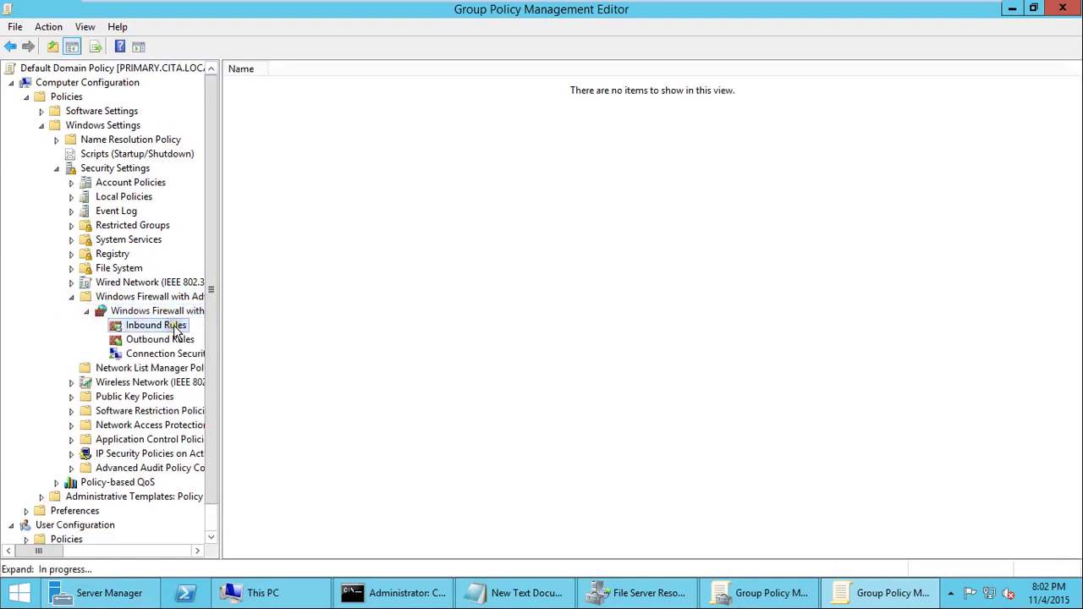
# View the rule types offered for a new inbound rule in the domain policy, cancel the wizard and collapse the firewall node
pyautogui.rightClick(169, 328)
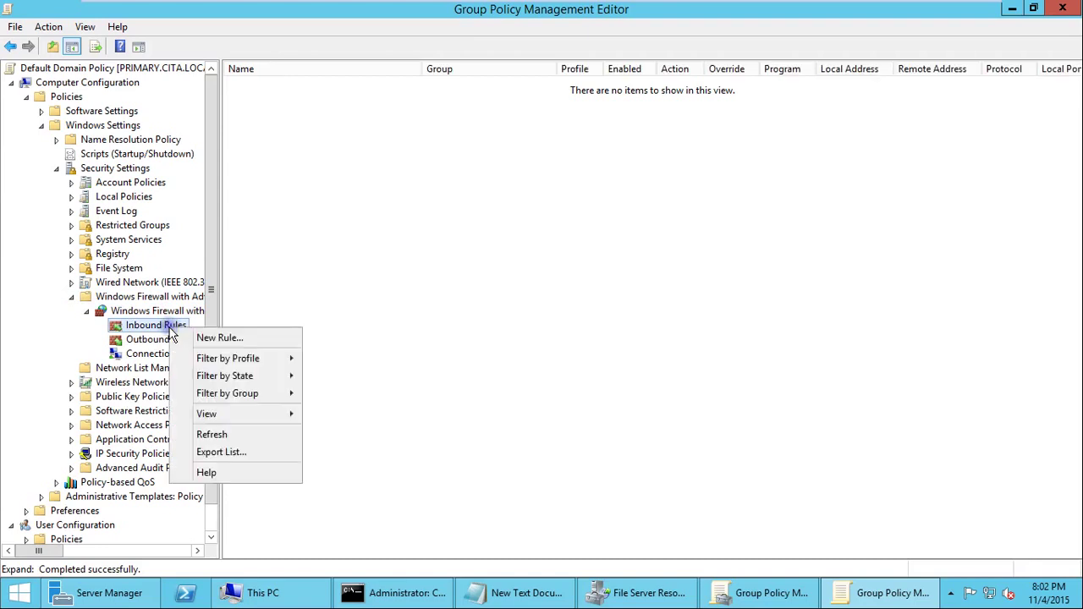
pyautogui.click(218, 337)
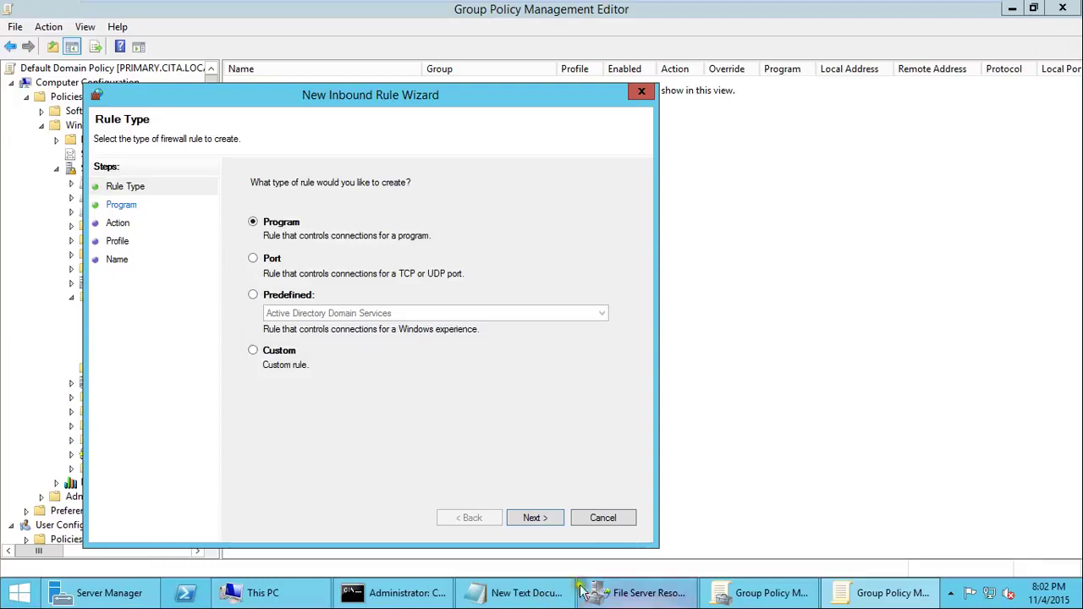
pyautogui.click(590, 523)
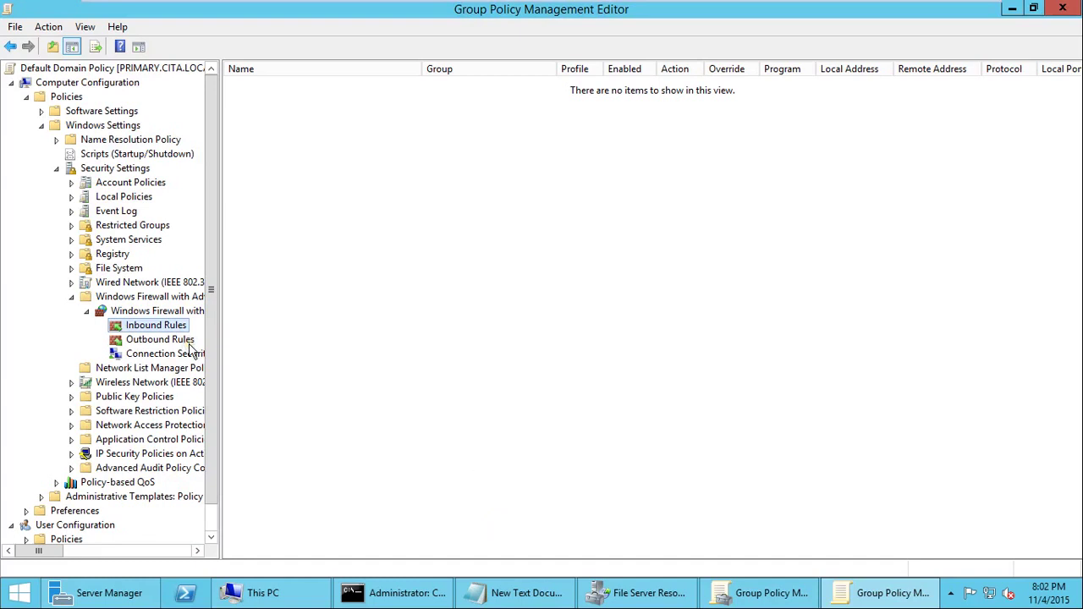
pyautogui.click(72, 297)
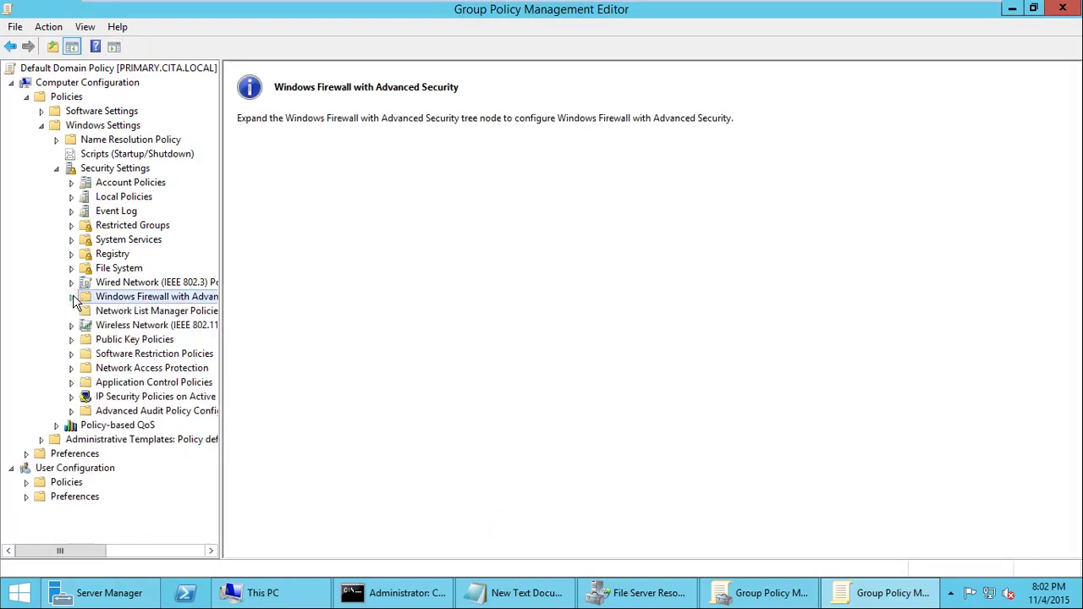